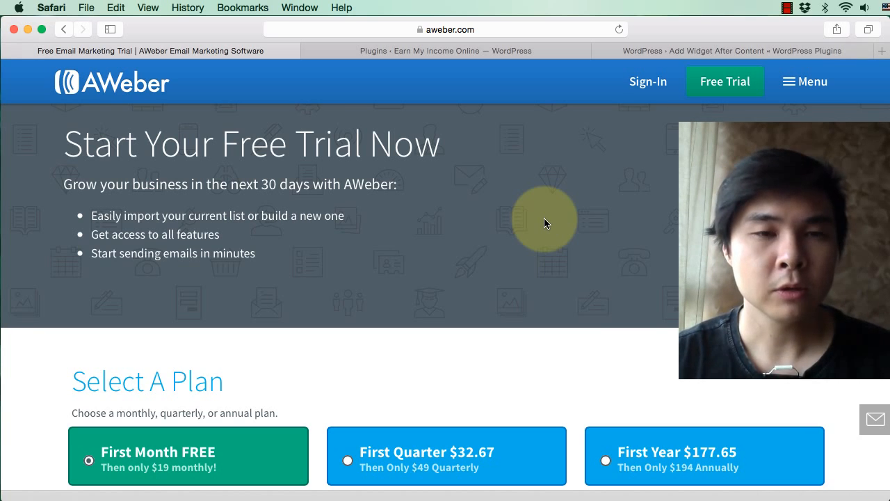
scroll(544, 218, "up", 1)
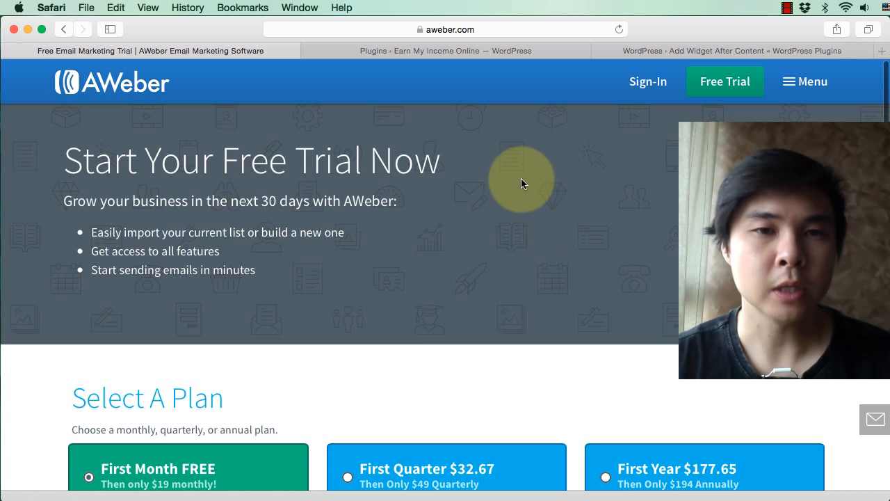
scroll(521, 179, "down", 1)
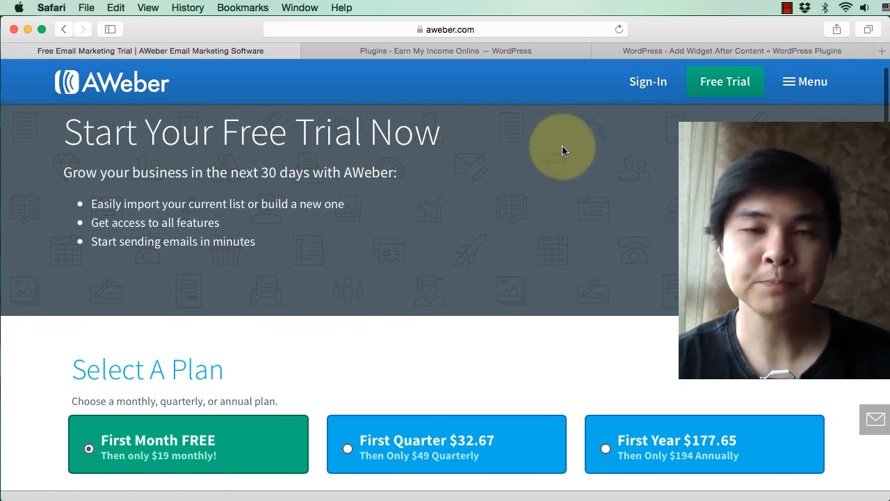
scroll(524, 143, "down", 1)
scroll(522, 139, "up", 1)
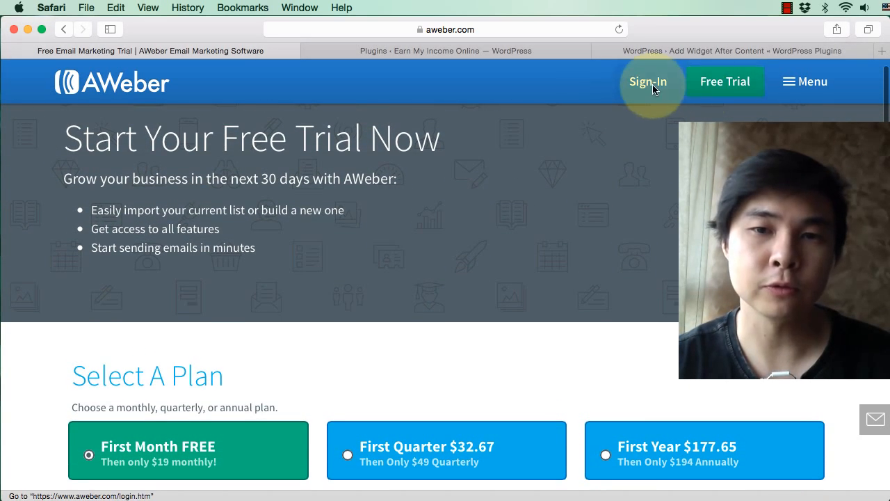
scroll(596, 241, "up", 1)
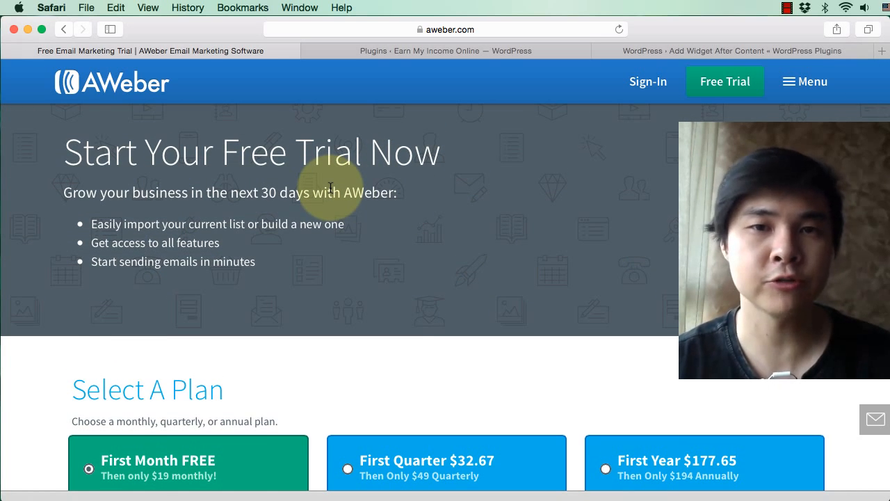
Step: Review the free trial sign-up page, examining the plan options, the account form and the billing information fields
scroll(398, 202, "down", 5)
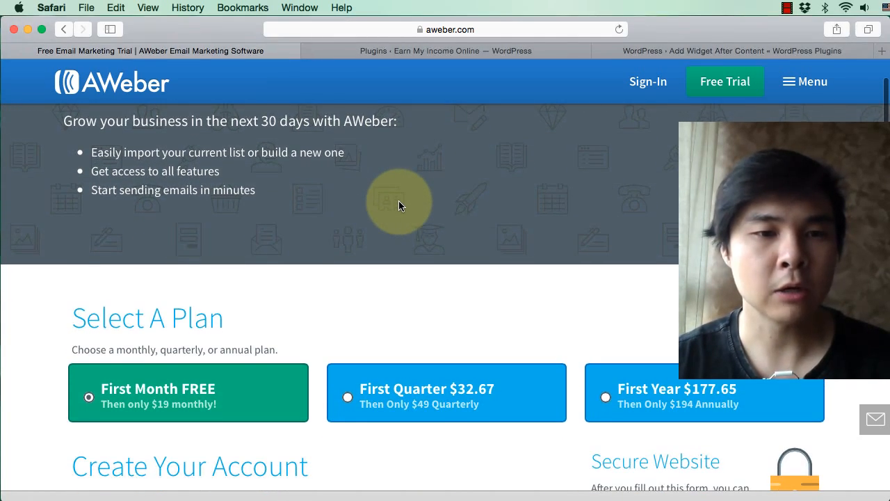
scroll(399, 205, "down", 5)
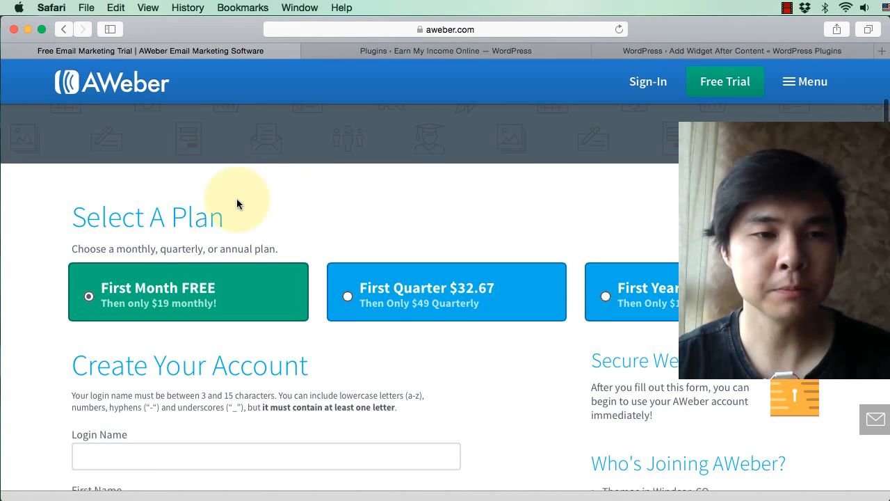
scroll(506, 274, "down", 5)
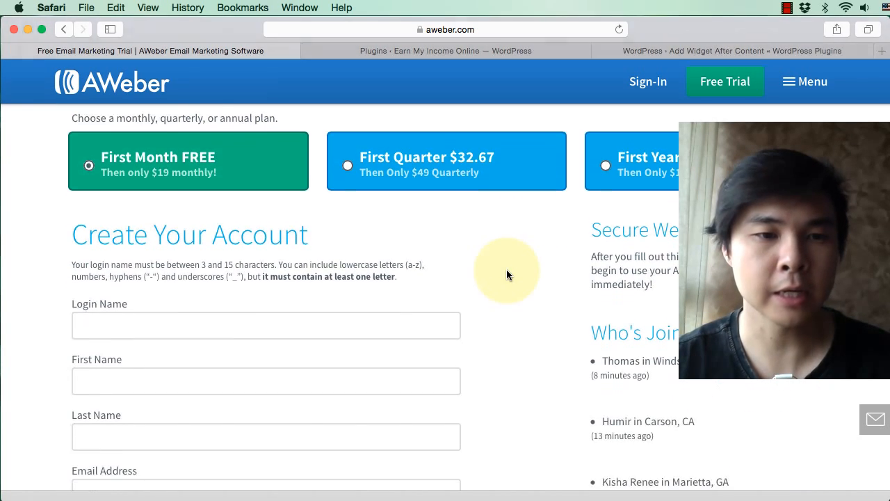
scroll(506, 271, "up", 3)
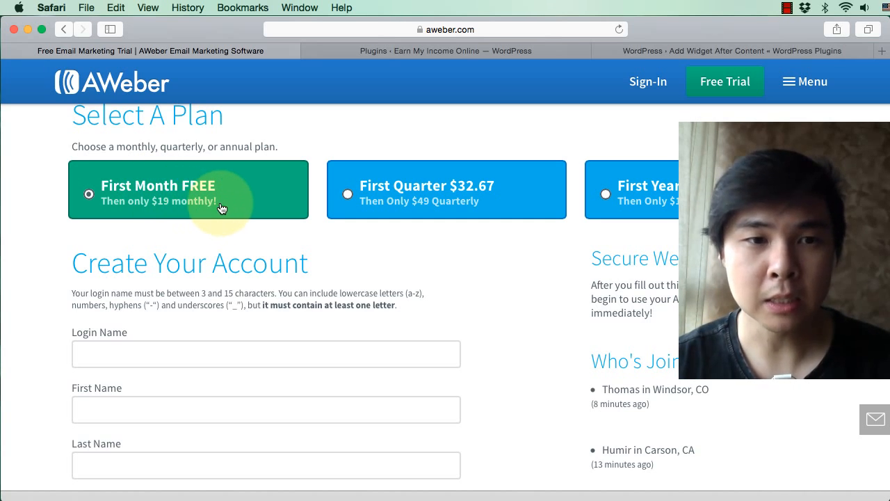
scroll(526, 297, "down", 8)
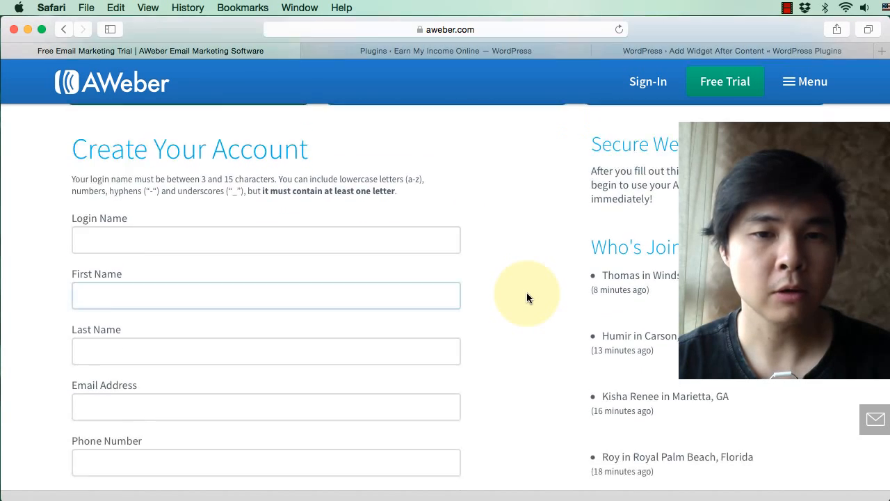
scroll(527, 298, "down", 10)
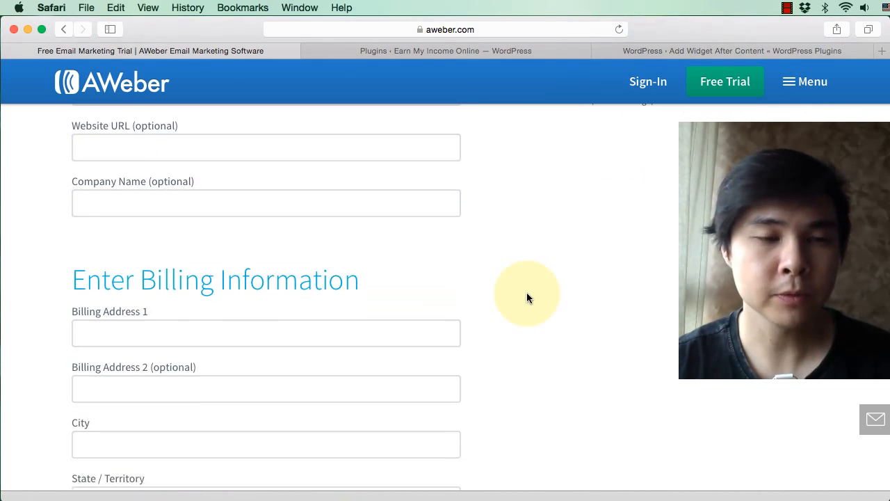
scroll(526, 297, "down", 6)
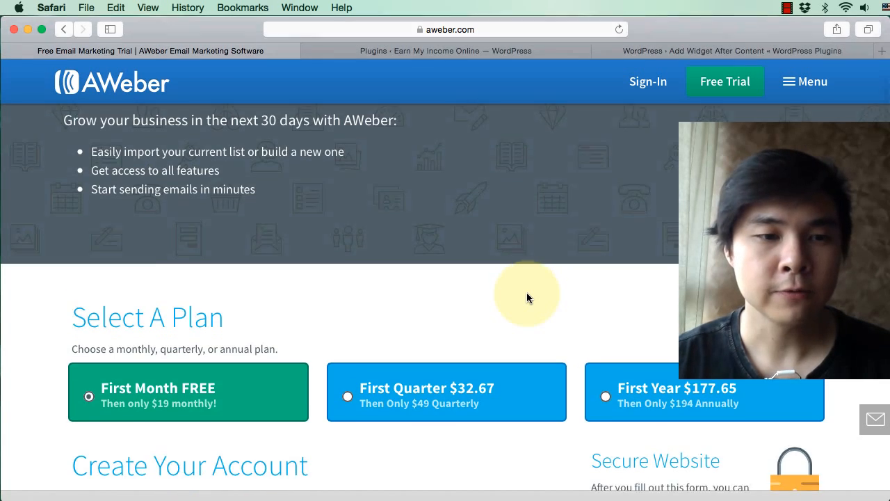
scroll(526, 298, "down", 4)
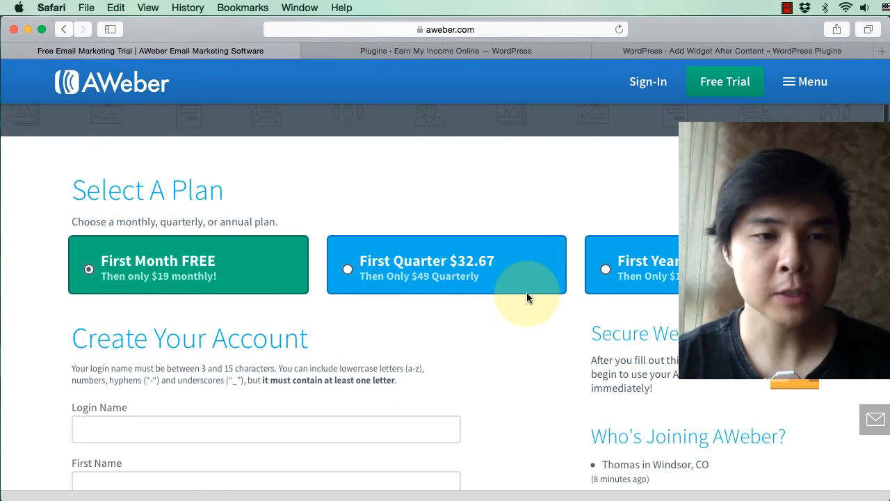
scroll(527, 298, "down", 1)
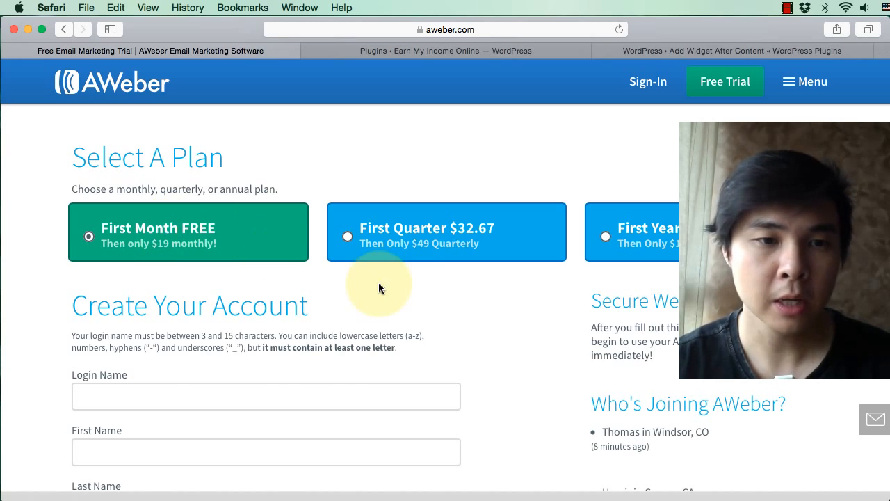
scroll(486, 324, "up", 1)
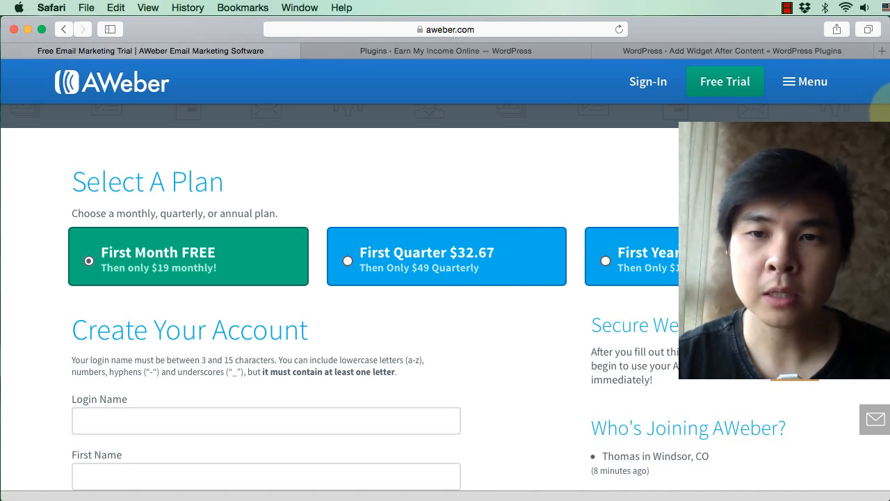
Step: Switch to the Numbers cost spreadsheet, bring its window fully into view and select the $19.00 monthly plan's row through month 12
left_click(889, 105)
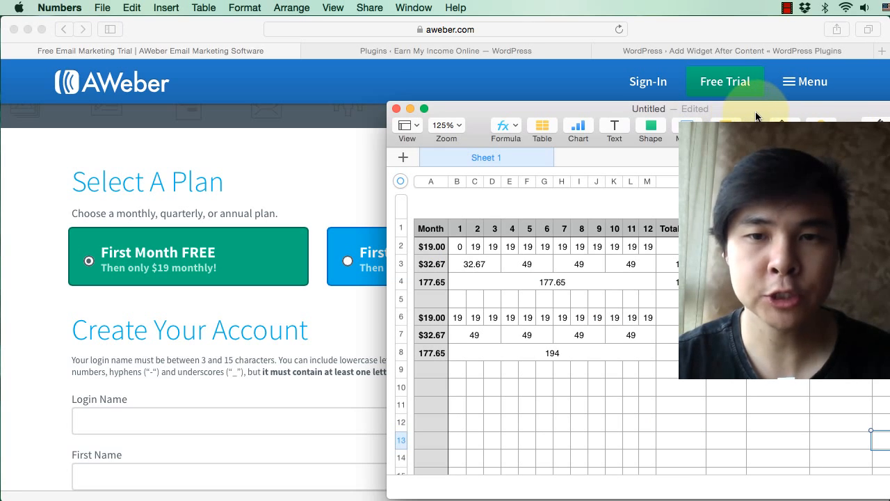
left_click_drag(757, 116, 681, 115)
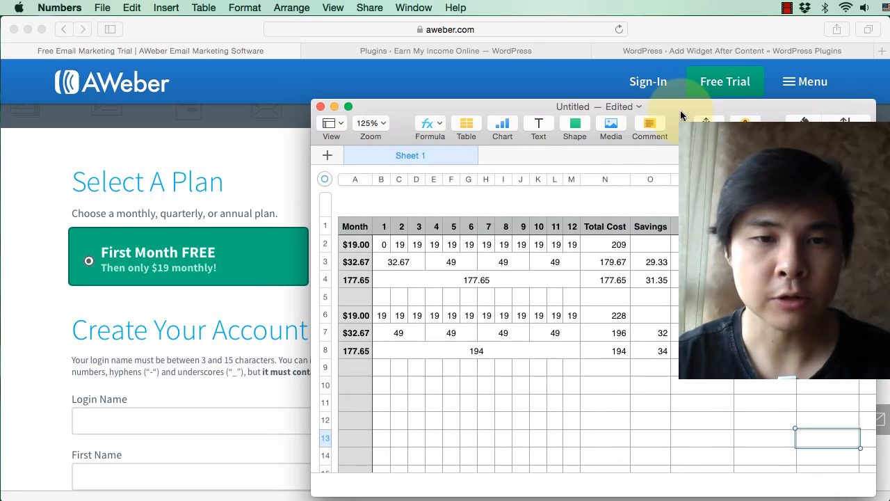
left_click(358, 246)
left_click_drag(358, 245, 571, 249)
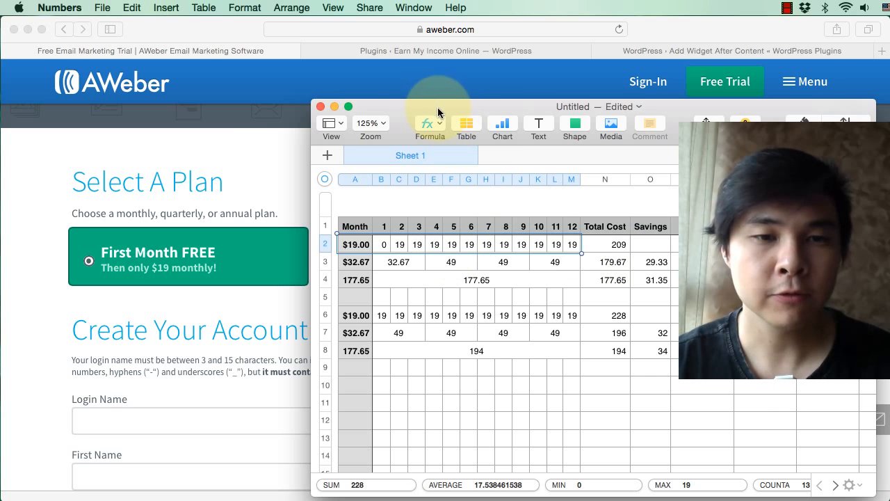
Step: Compare the quarterly plan offer on the AWeber page with its first-quarter payment and total cost in row 3 of the spreadsheet
left_click_drag(437, 106, 386, 313)
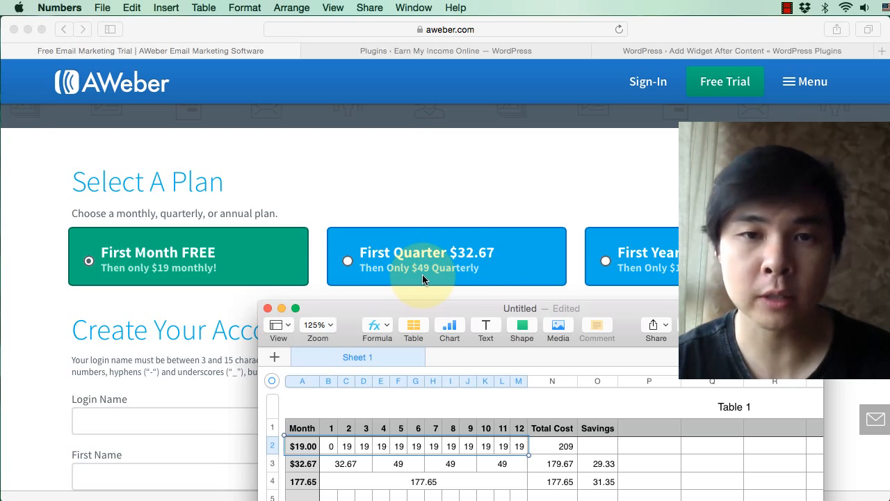
left_click_drag(457, 308, 457, 243)
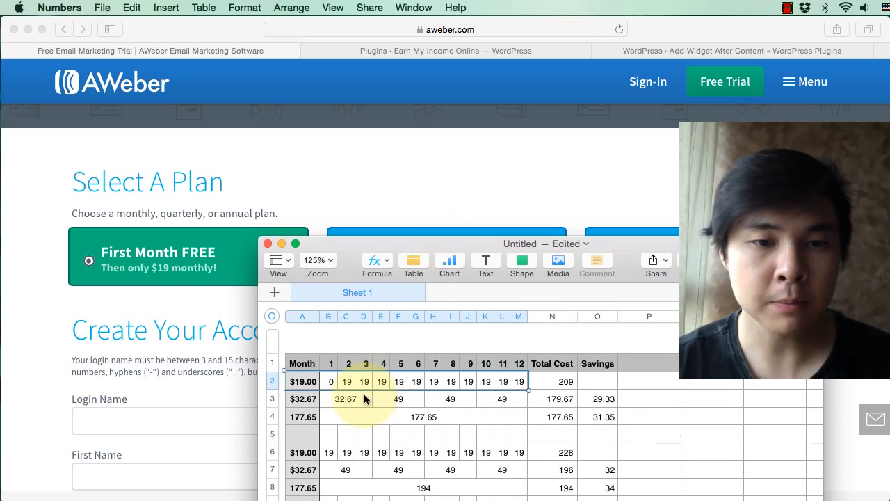
left_click(453, 400)
left_click(364, 401)
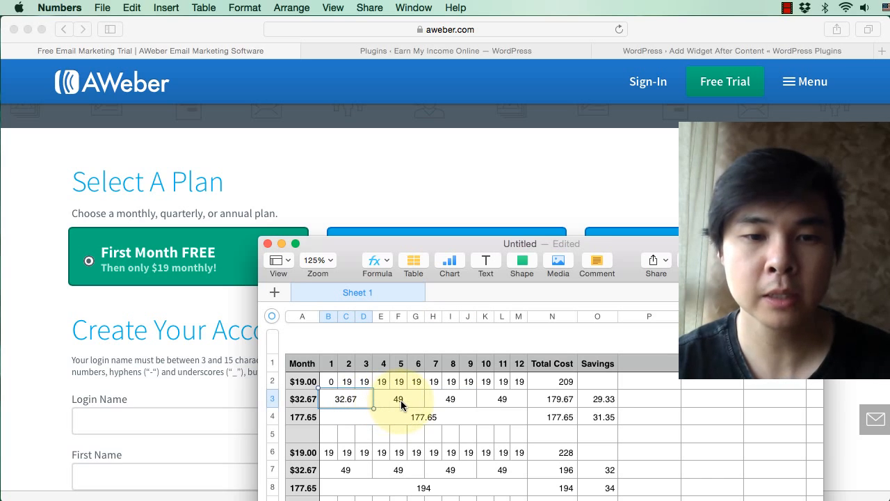
left_click(544, 398)
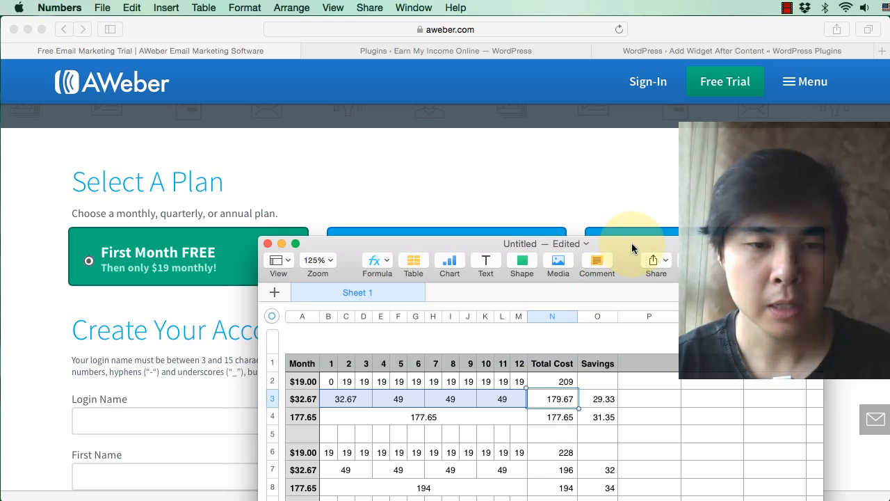
Step: Check the yearly plan offer against its payment in row 4 and inspect the monthly plan's total cost
left_click_drag(632, 242, 637, 313)
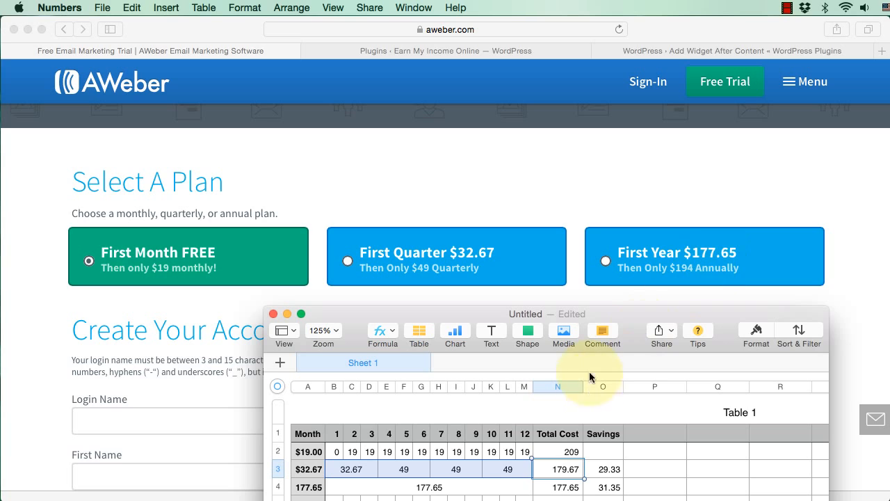
left_click_drag(626, 334, 626, 280)
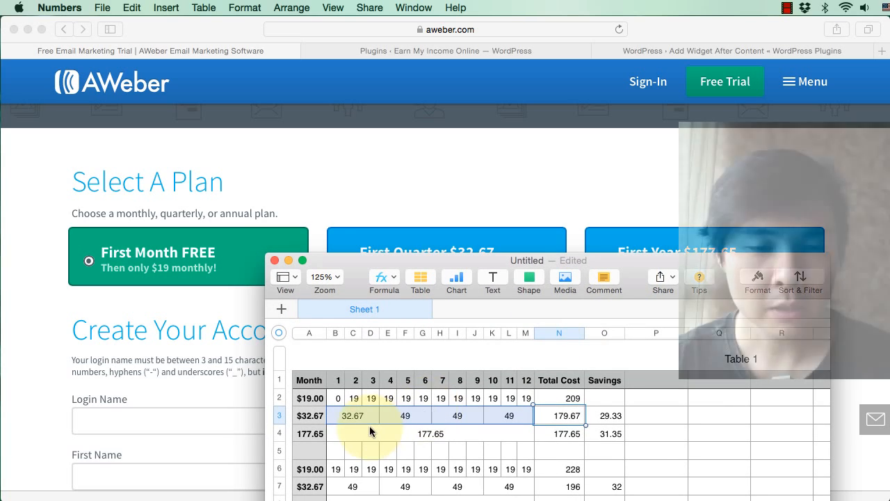
left_click(351, 428)
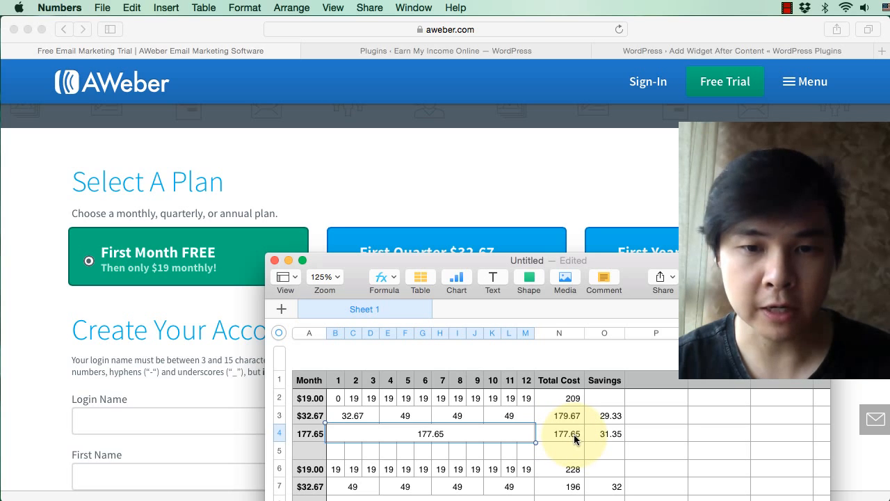
left_click(573, 402)
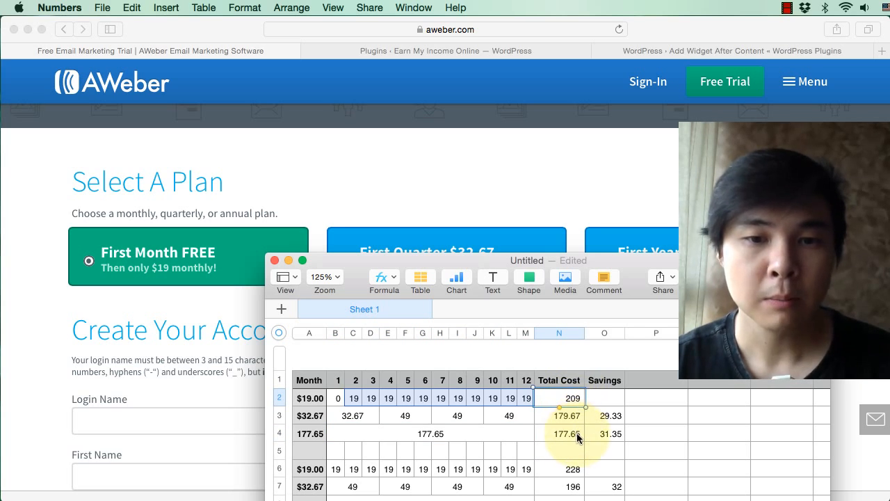
Step: Uncover the plan offers above the spreadsheet and inspect the Savings cells of the quarterly and yearly plans
left_click_drag(605, 266, 585, 306)
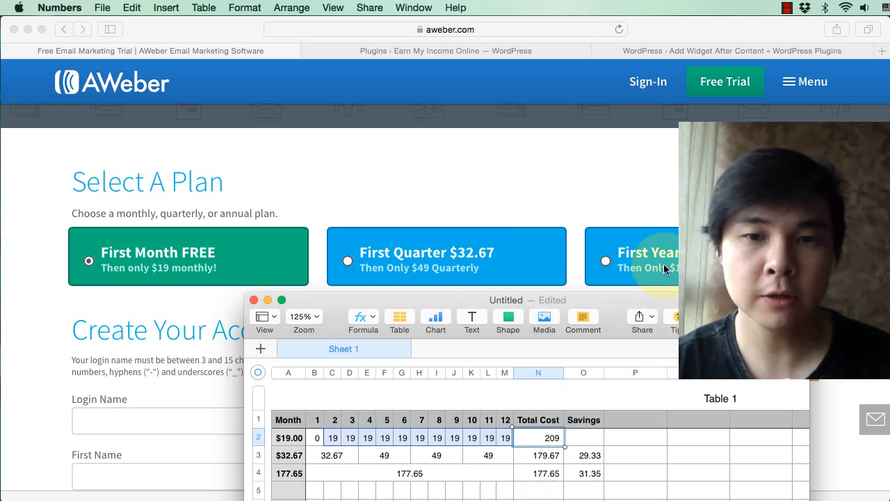
left_click(591, 456)
left_click(591, 470)
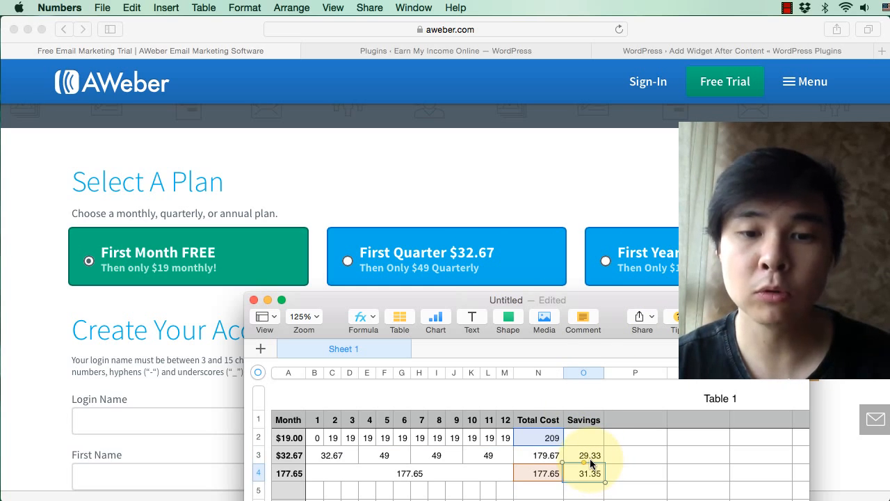
left_click(590, 461)
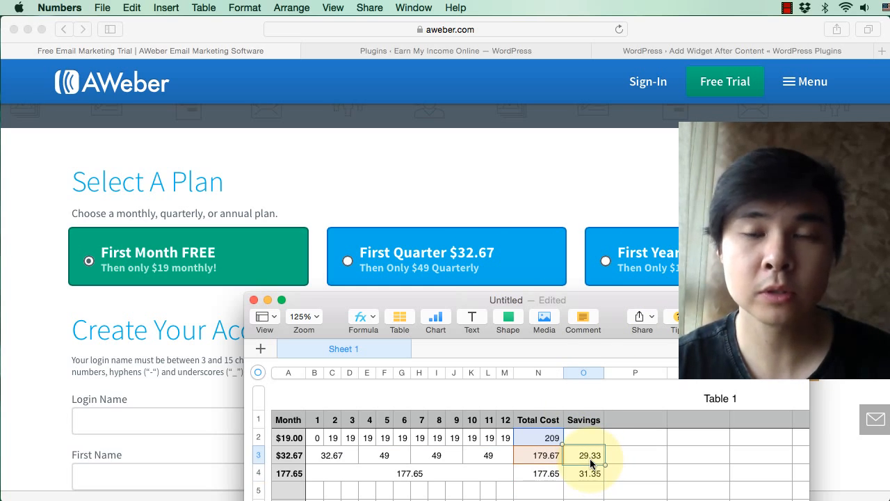
Step: Compare the monthly plan's first-month cost and the quarterly plan's first payment with the Savings values in rows 3 and 4
left_click(317, 438)
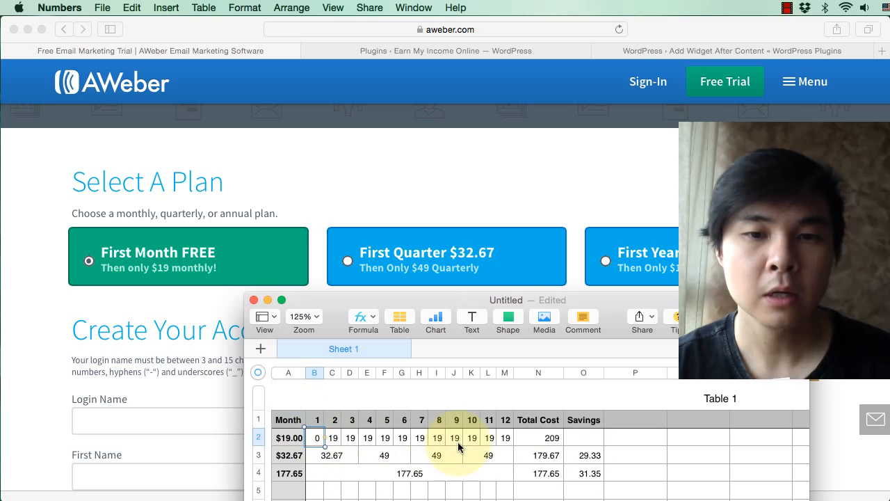
left_click(589, 459)
left_click(584, 477)
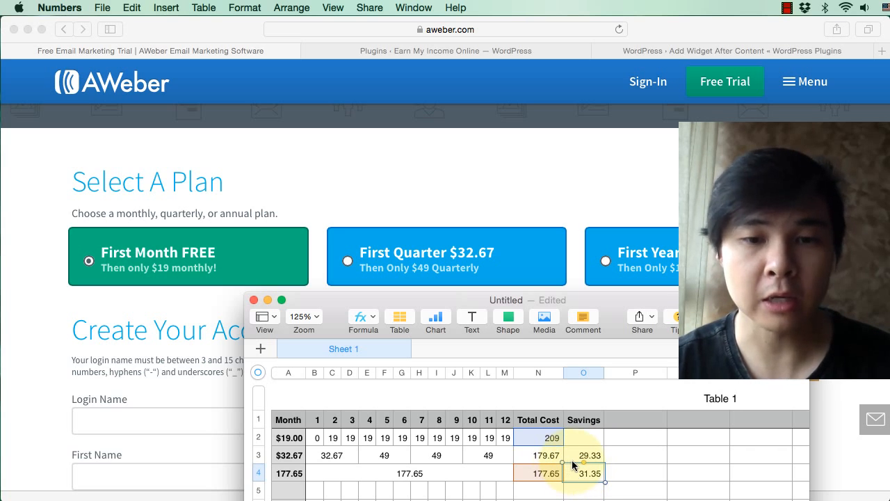
left_click(575, 461)
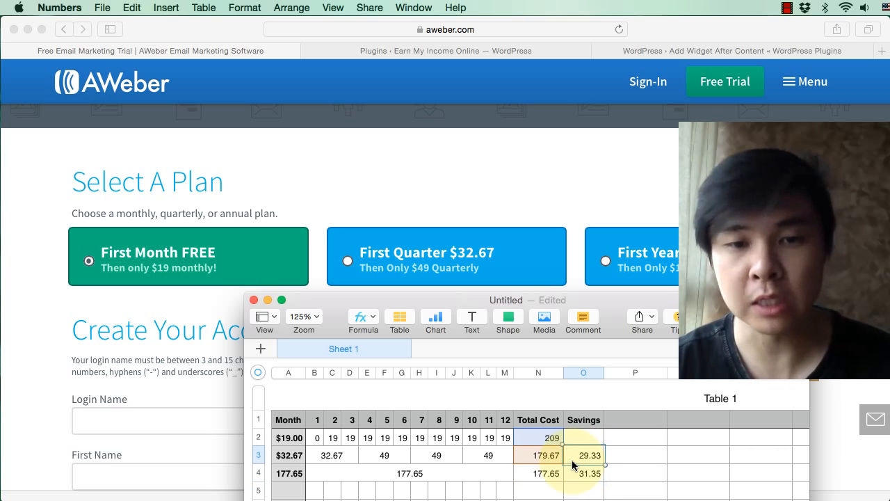
left_click(332, 457)
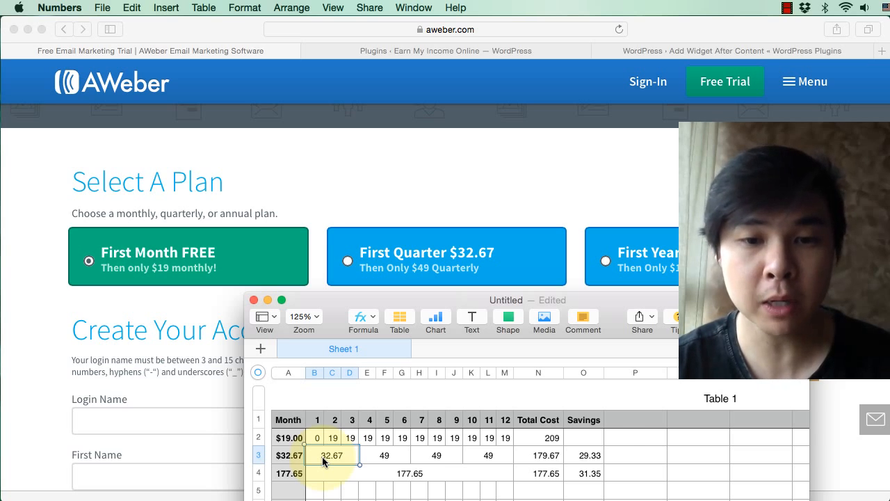
left_click(591, 457)
left_click(349, 455)
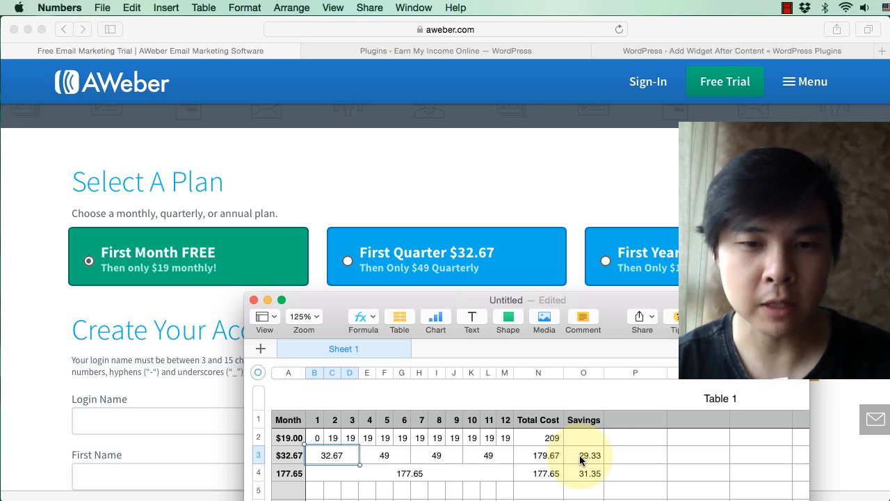
Step: Uncover rows 6 to 8 of the spreadsheet and inspect the monthly plan's regular payments across months 1 to 12 in row 6
mouse_move(607, 309)
left_mouse_down()
mouse_move(609, 286)
mouse_move(608, 305)
left_mouse_up()
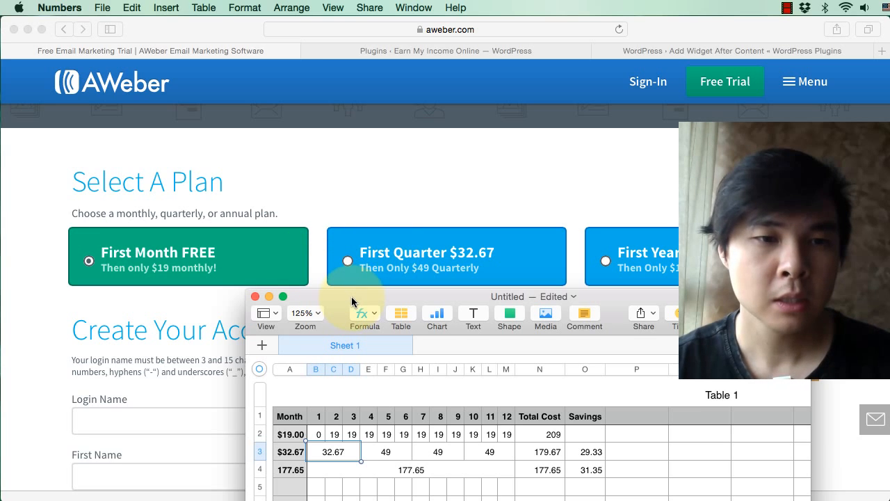
left_click_drag(352, 301, 334, 189)
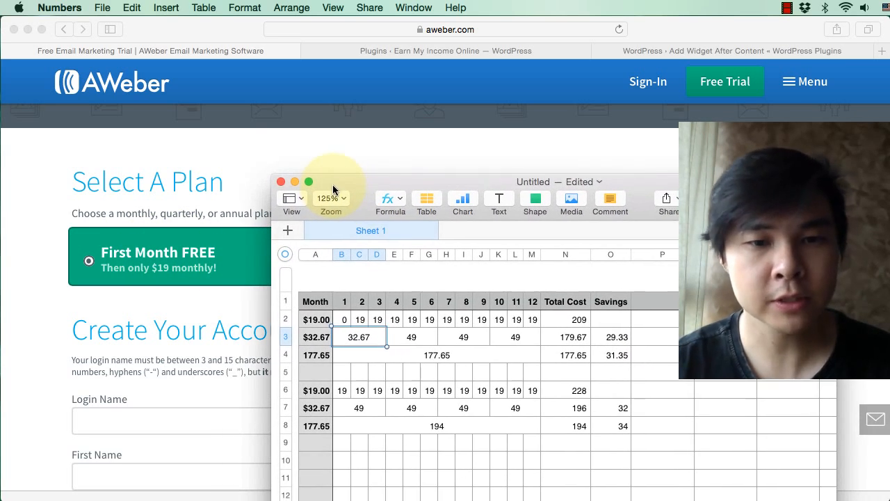
left_click(339, 392)
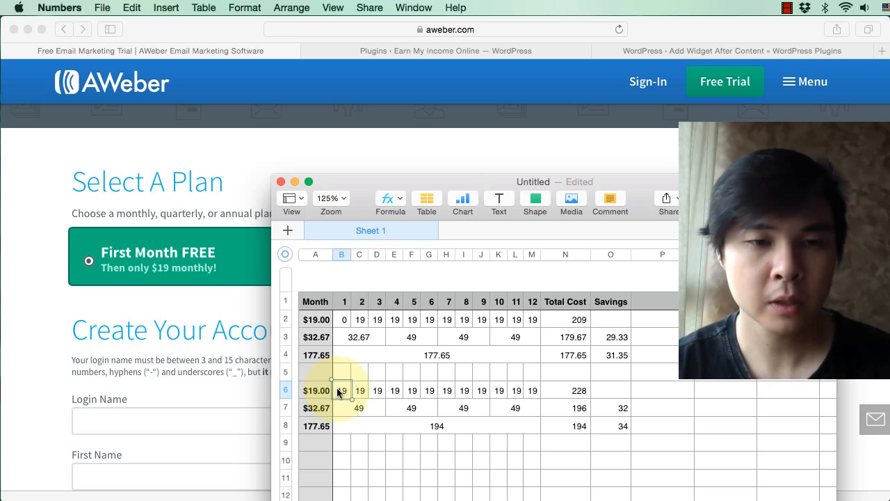
left_click(532, 391)
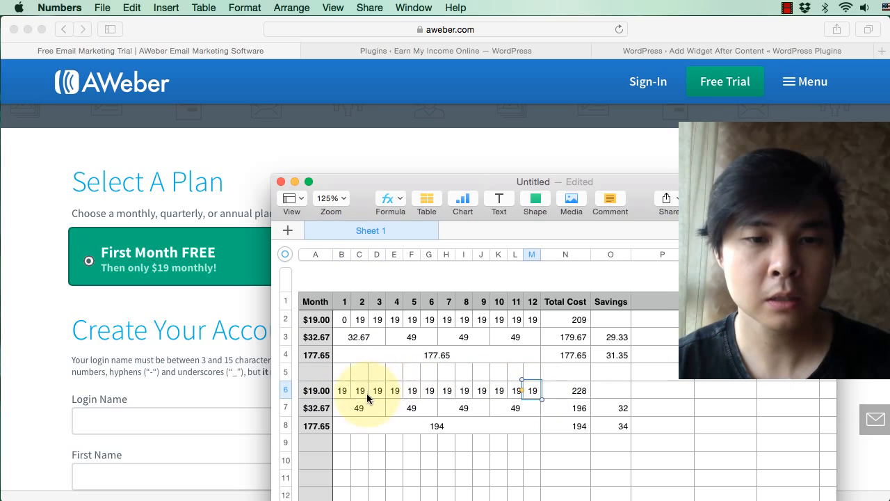
left_click(343, 394)
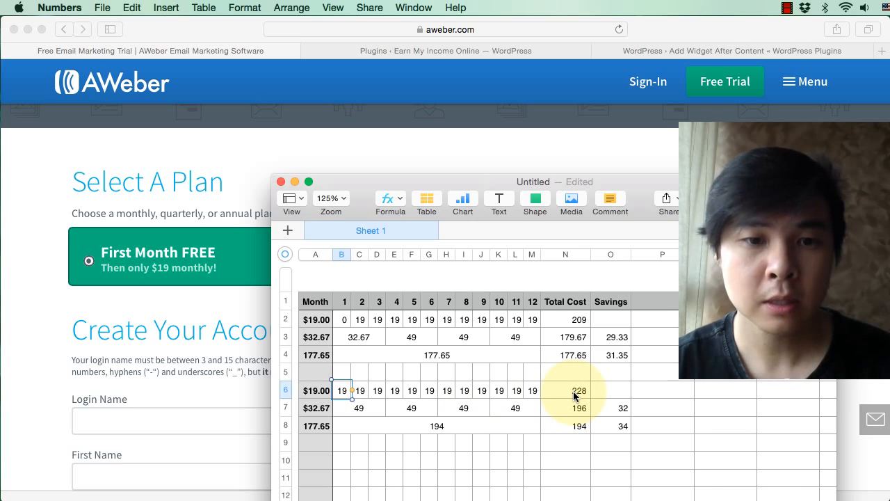
Step: Inspect the quarterly plan's regular payments in row 7 along with its Total Cost and Savings cells
left_click(369, 410)
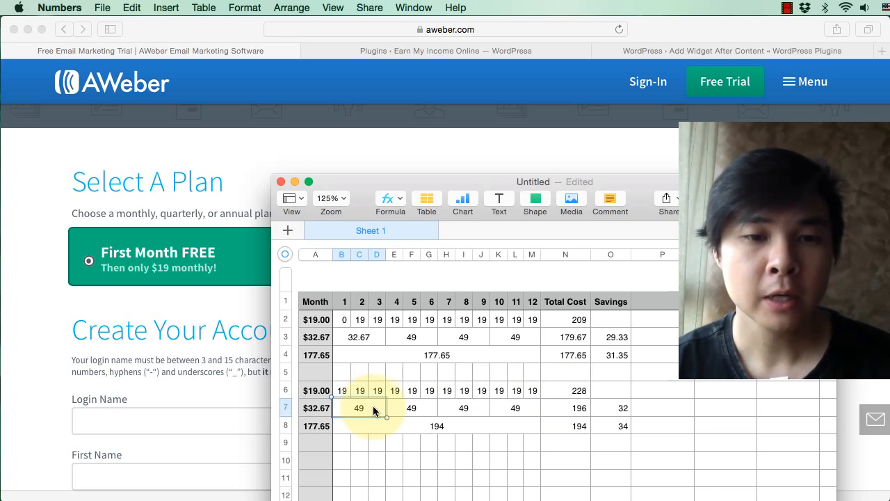
left_click(414, 408)
left_click(487, 408)
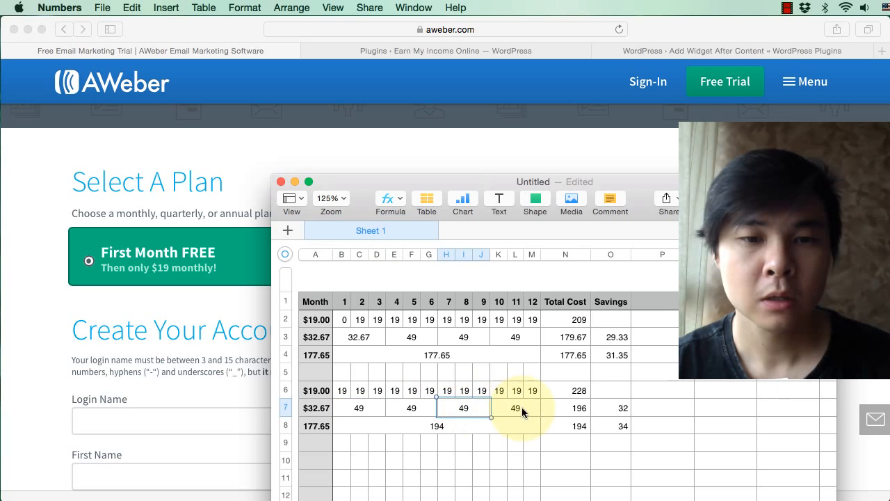
left_click(367, 408)
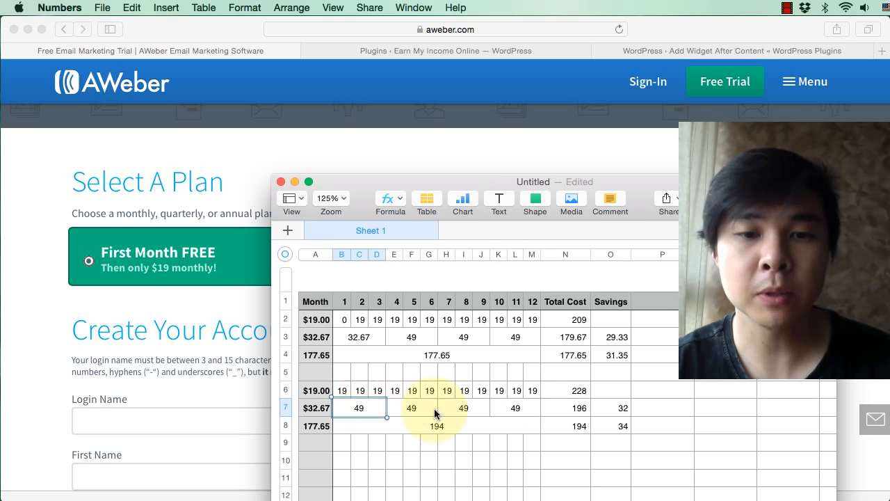
left_click(582, 415)
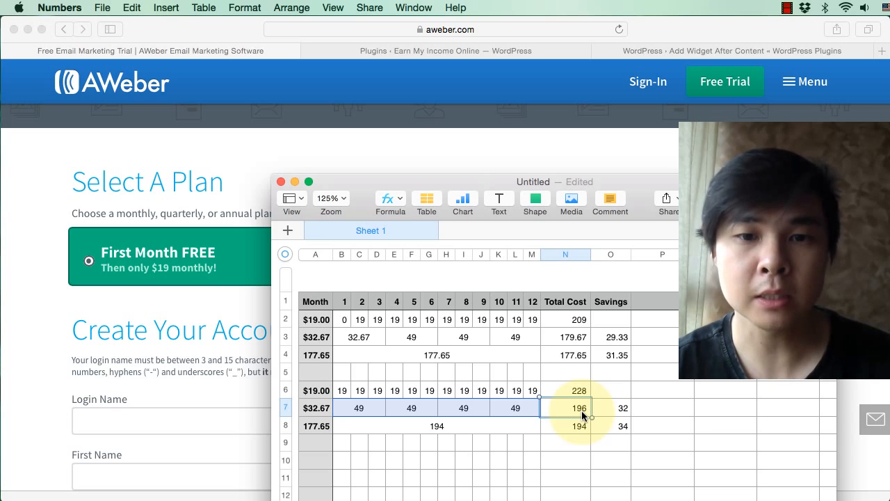
left_click(612, 408)
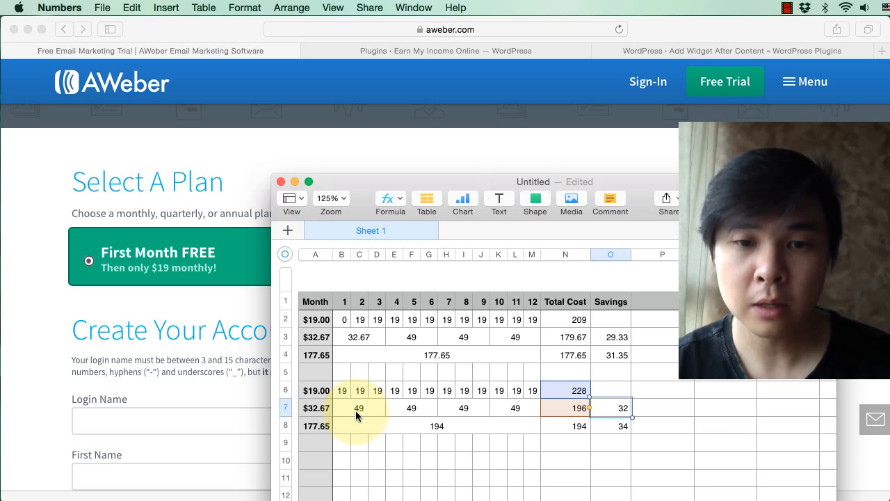
Step: Check the yearly plan's regular payment and its Savings cell in row 8
left_click_drag(605, 179, 633, 208)
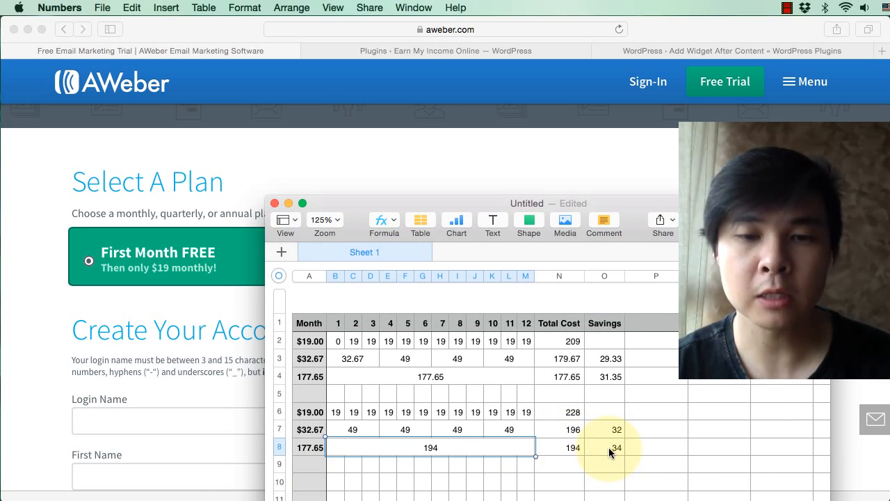
left_click(609, 447)
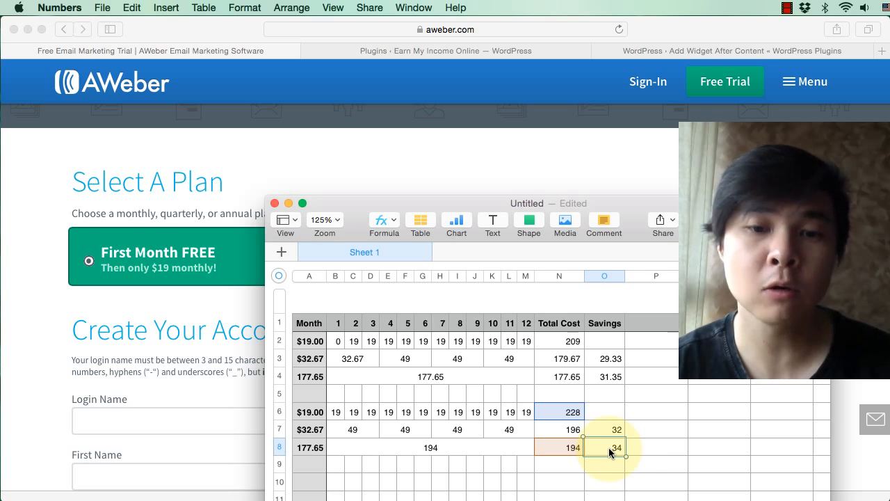
left_click(632, 448)
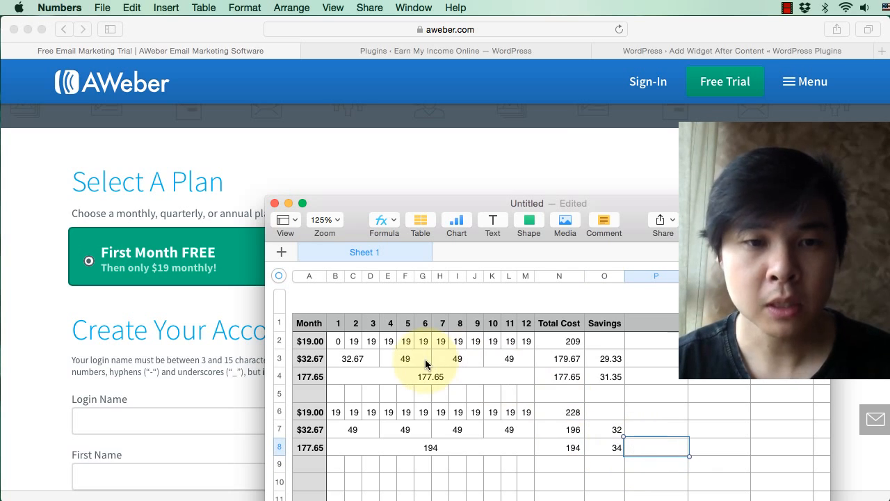
Step: Compare the monthly plan's first-month cost in row 2 with the Total Cost of the quarterly and yearly plans in rows 3 and 4
left_click(338, 341)
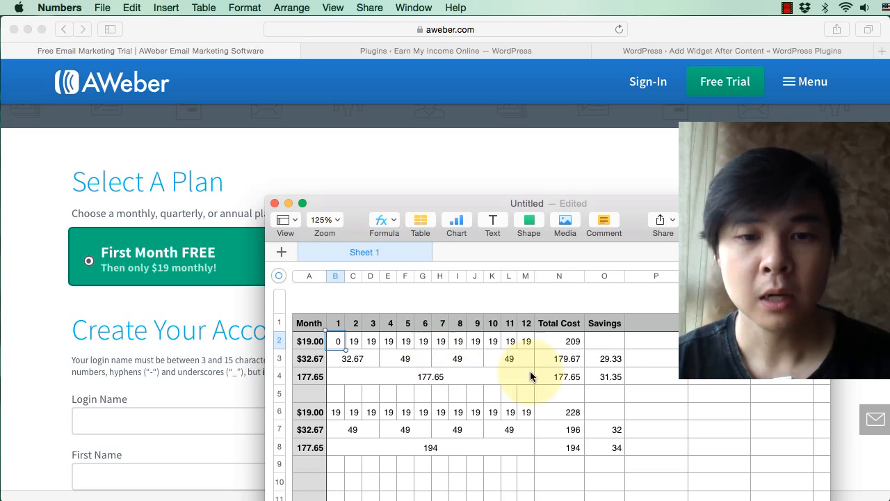
left_click(578, 358)
left_click(572, 378)
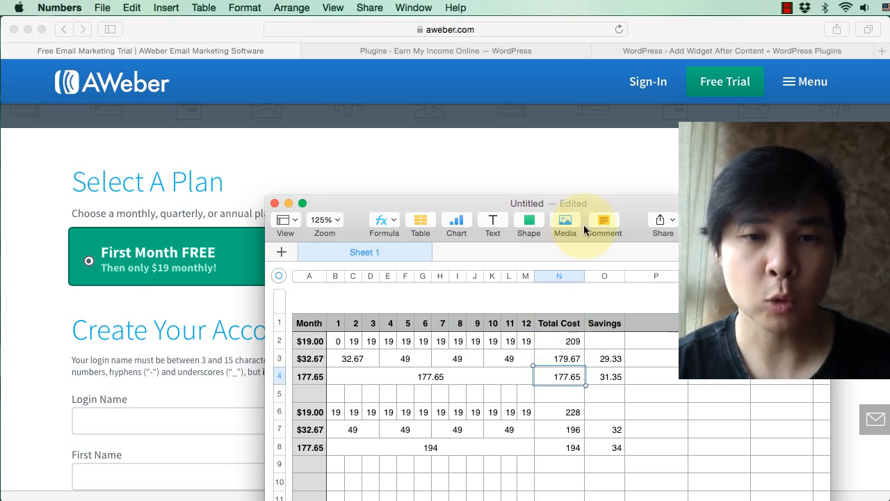
Step: Alternate between the plan offers on the AWeber page and the spreadsheet's rows to compare first-year and regular-price totals and savings
left_click_drag(626, 205, 627, 288)
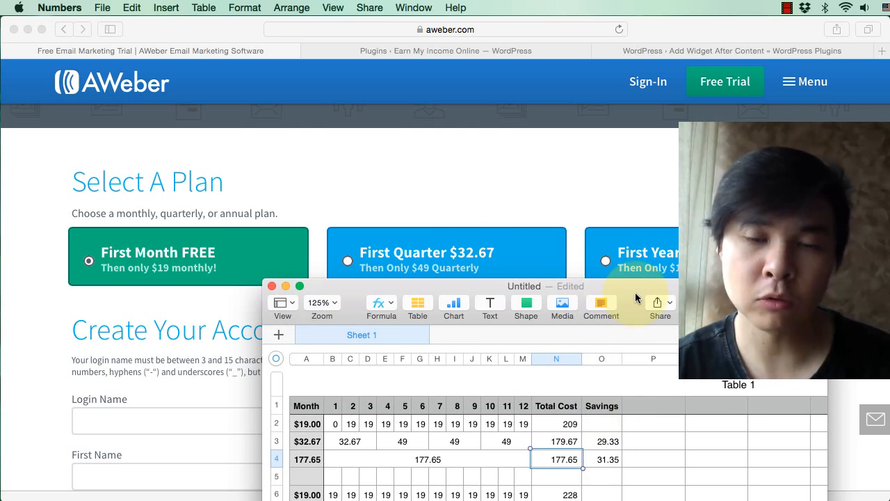
left_click_drag(635, 298, 633, 214)
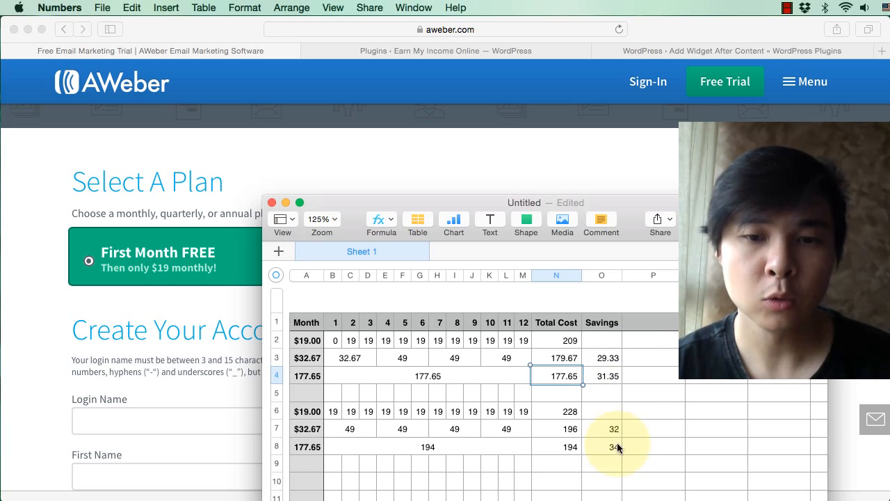
left_click_drag(489, 204, 505, 255)
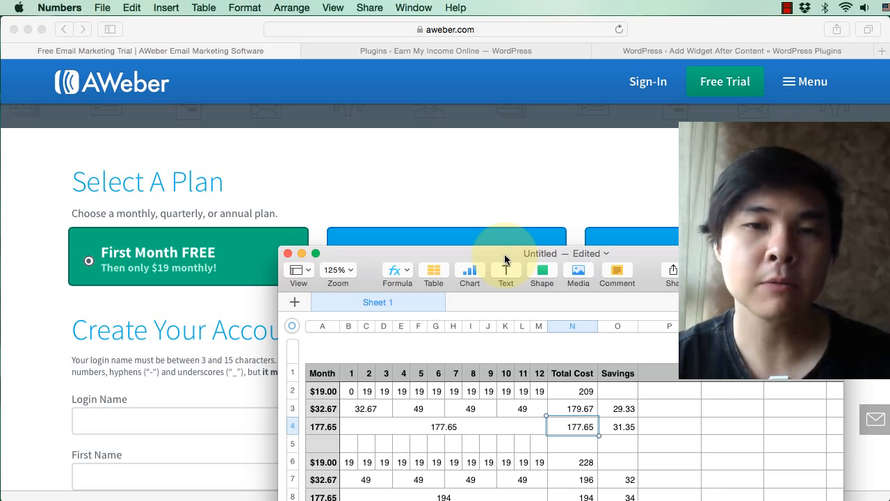
left_click_drag(485, 257, 486, 298)
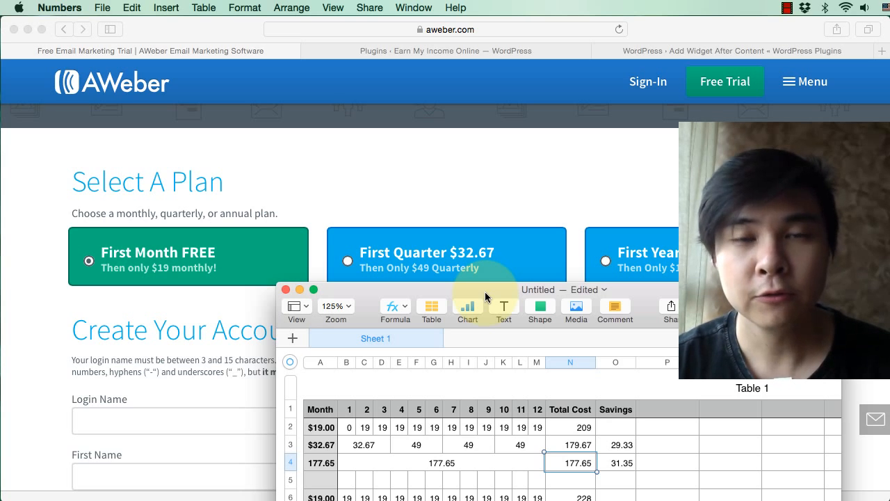
left_click_drag(486, 298, 391, 240)
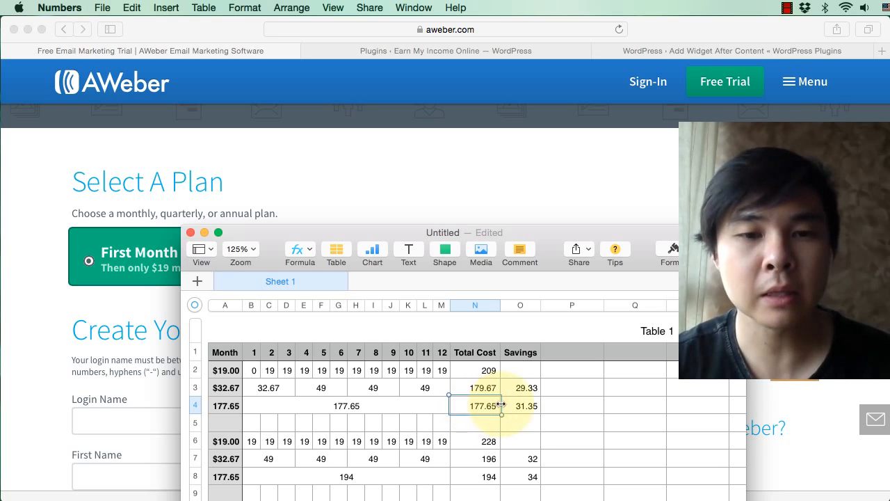
left_click_drag(557, 240, 584, 298)
left_click_drag(673, 281, 679, 198)
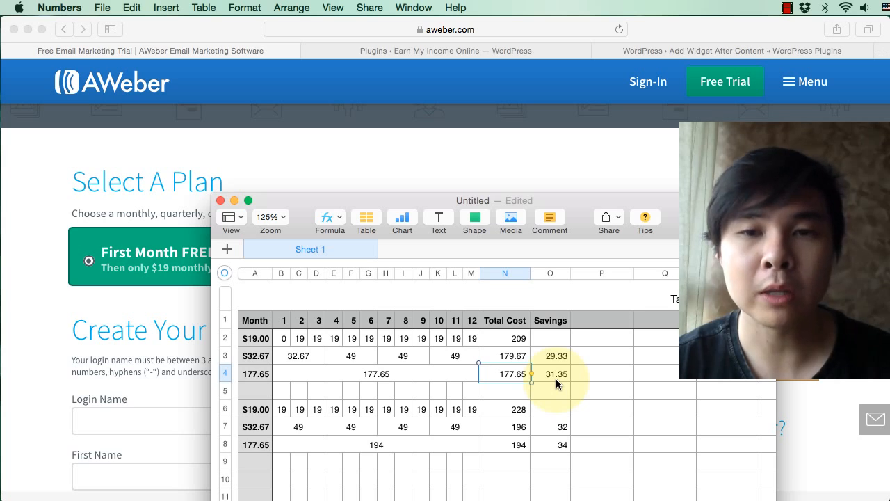
Step: Move the spreadsheet off the plan offers, switch to the AWeber page in Safari and select the First Year plan
left_click_drag(657, 201, 750, 359)
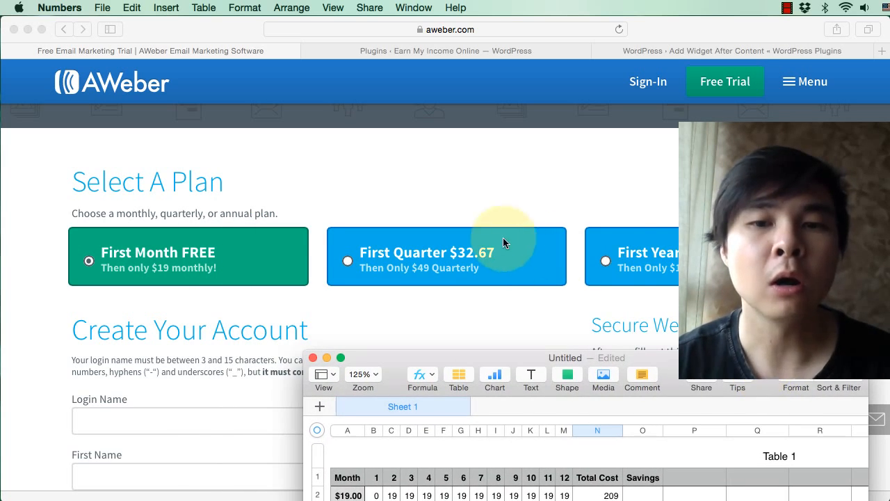
left_click(576, 297)
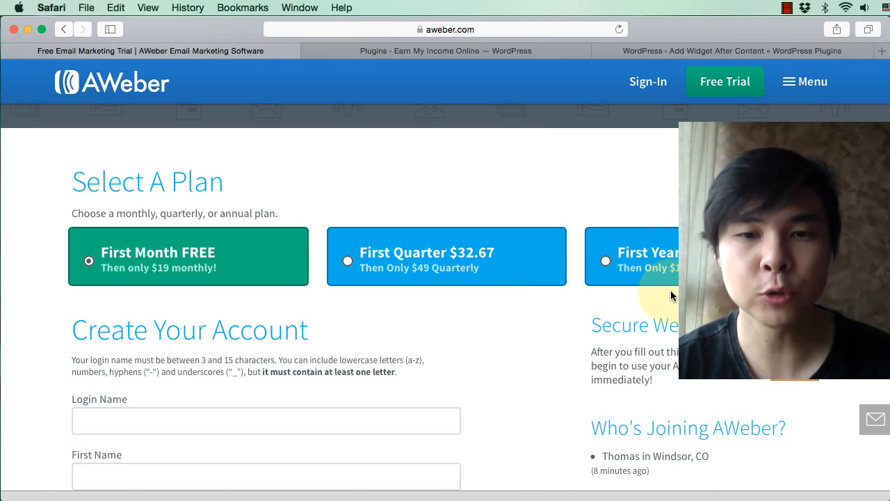
left_click(605, 261)
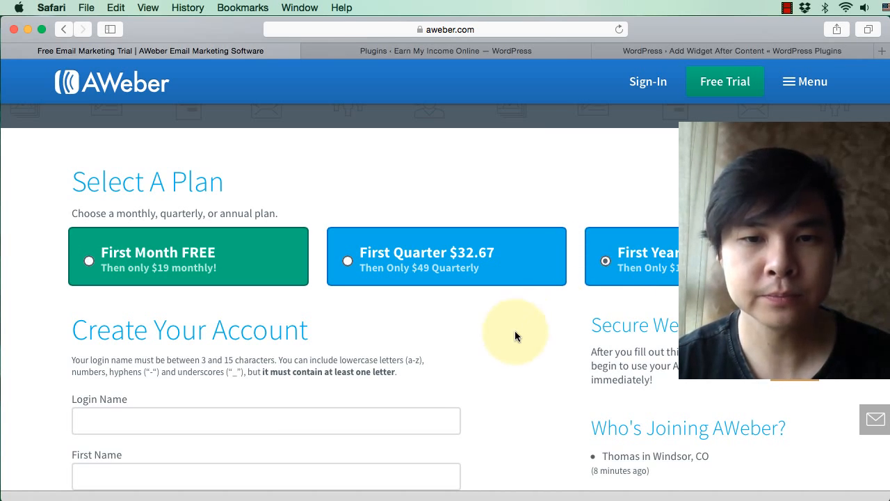
Step: Fill in the account's login name, first name and last name, and move on to the email address field
scroll(493, 342, "down", 4)
left_click(310, 280)
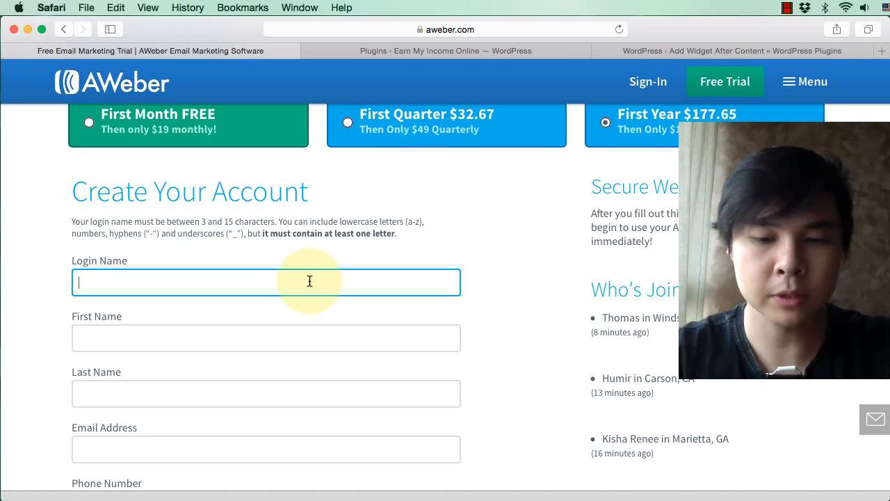
type("emio")
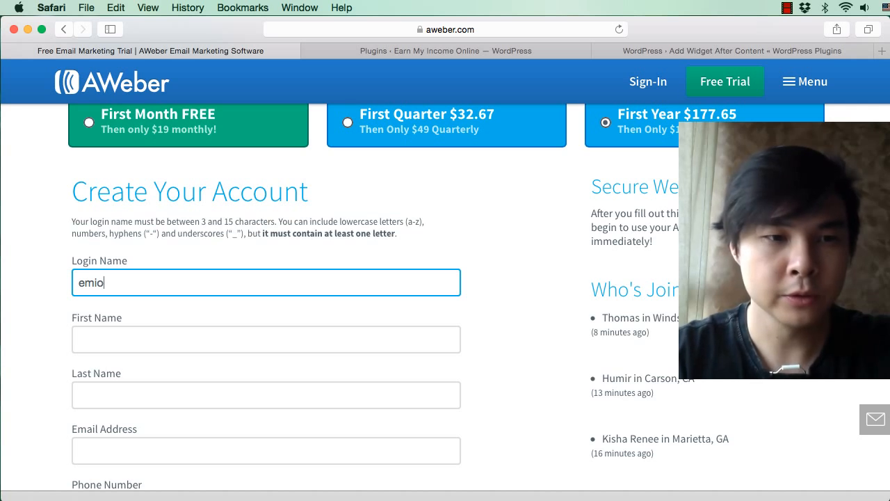
type("-nas")
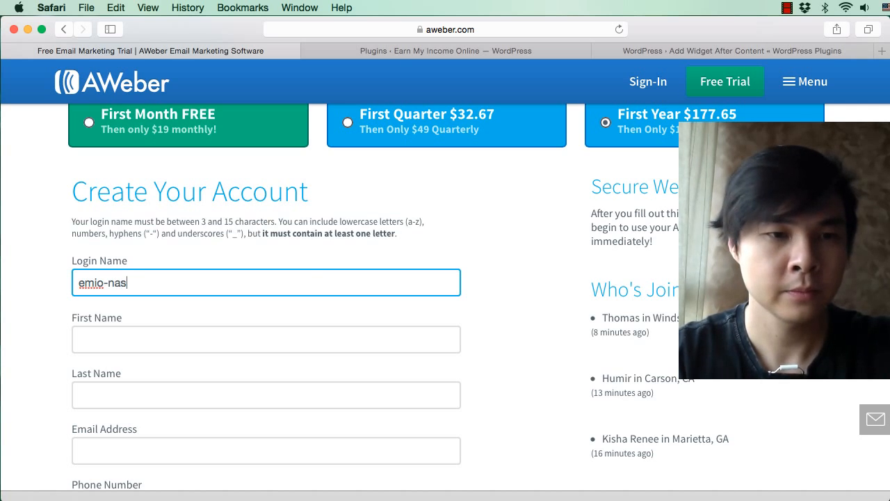
type("h")
left_click(248, 345)
type("N")
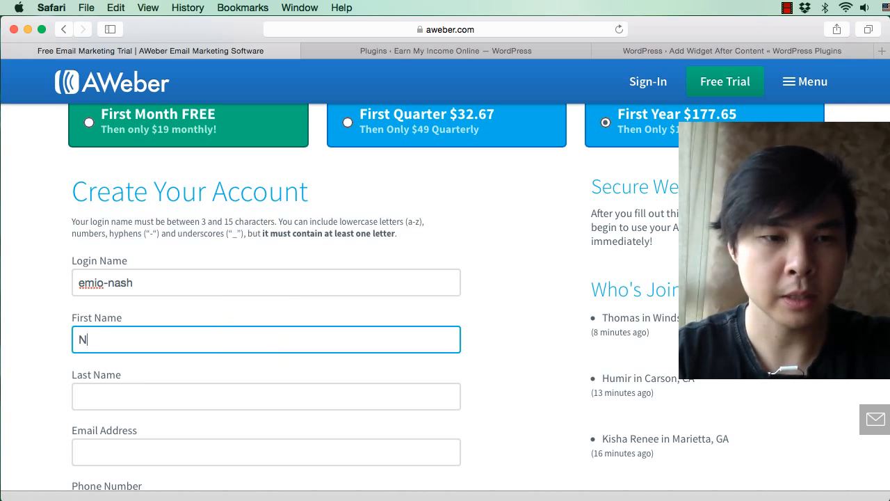
key("Tab")
type("Lin")
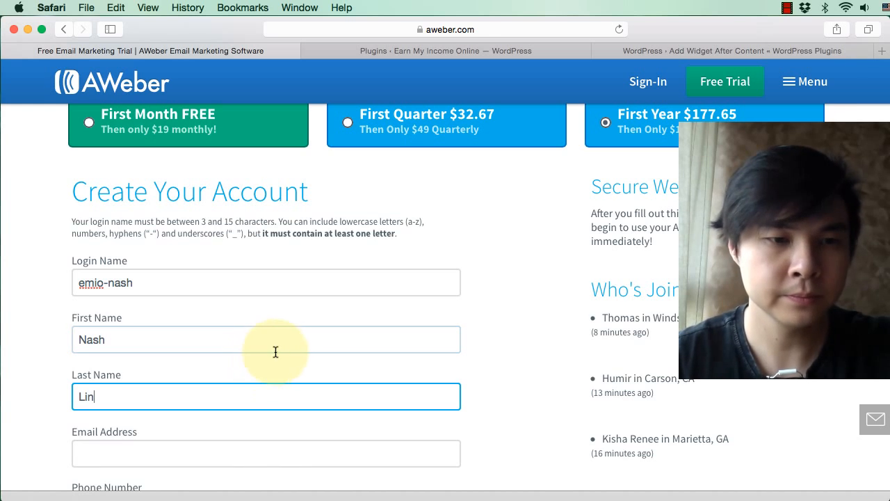
scroll(279, 348, "down", 4)
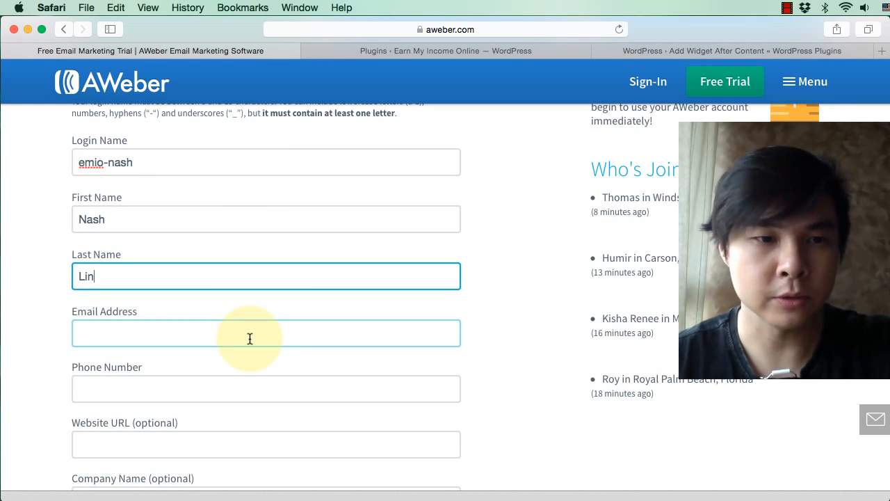
left_click(249, 339)
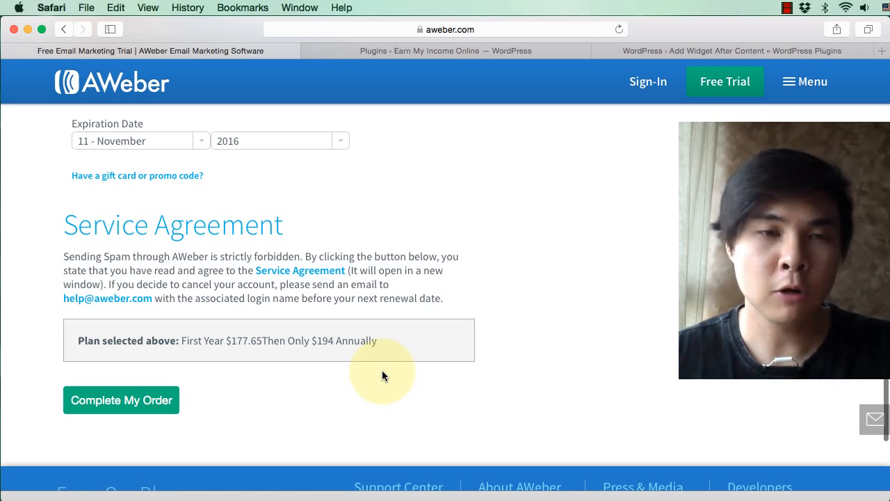
Step: Complete the First Year plan order and continue to checkout without adding the $29 guide
left_click(145, 402)
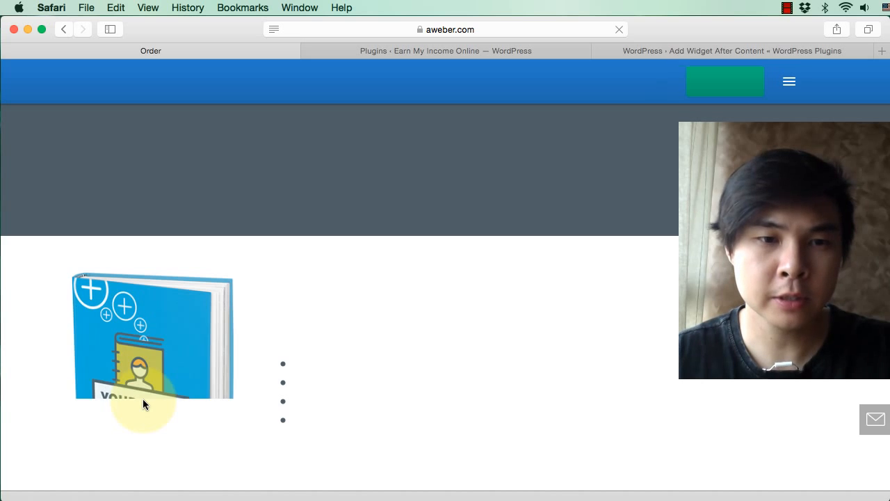
scroll(532, 264, "down", 4)
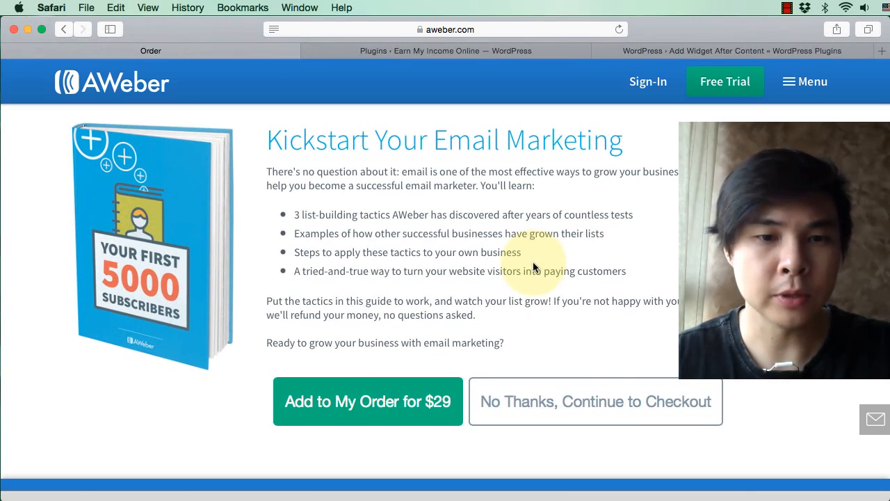
left_click(556, 415)
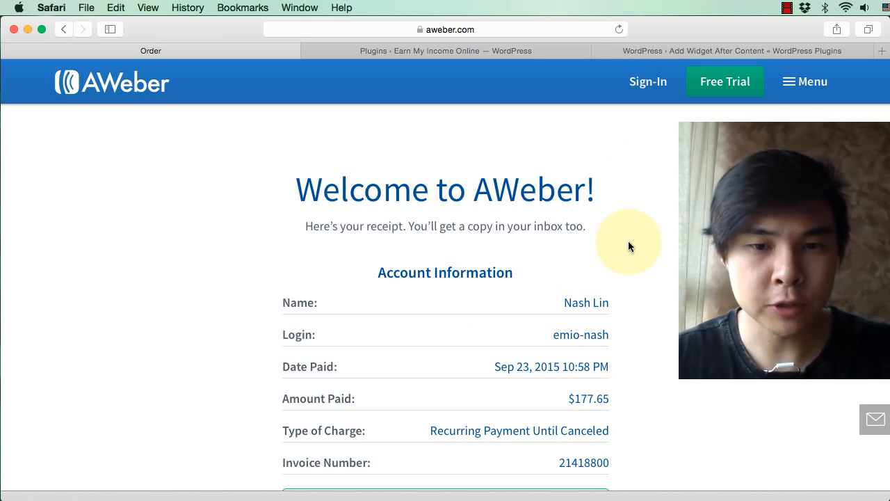
Step: Sign in to the new AWeber account from the order receipt page
left_click(650, 83)
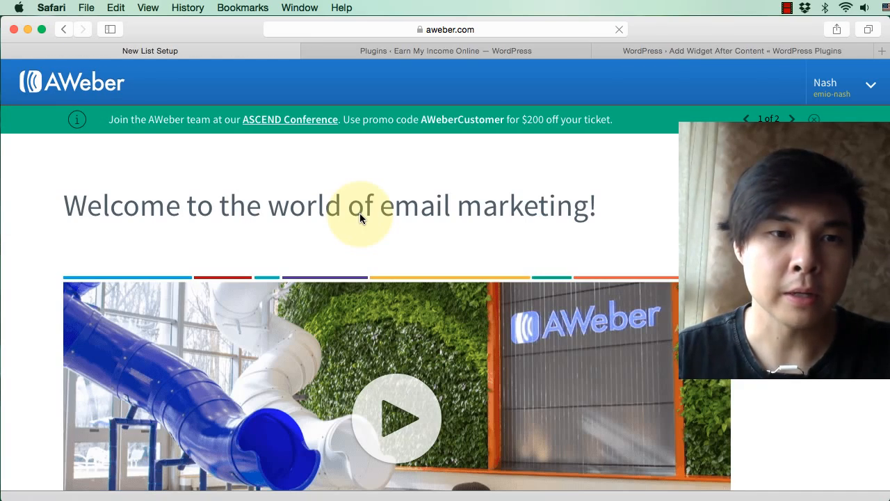
Step: Dismiss both announcement banners on the welcome page and start the new list setup
scroll(765, 167, "down", 2)
scroll(765, 167, "up", 1)
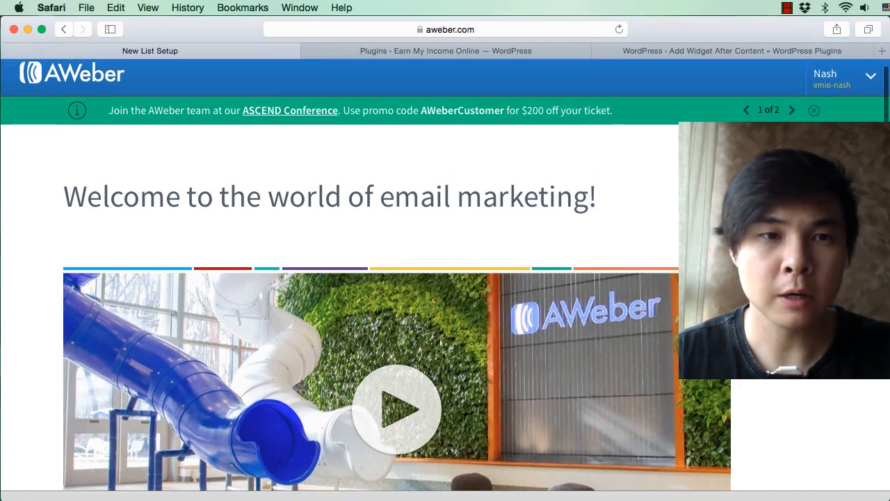
left_click(812, 109)
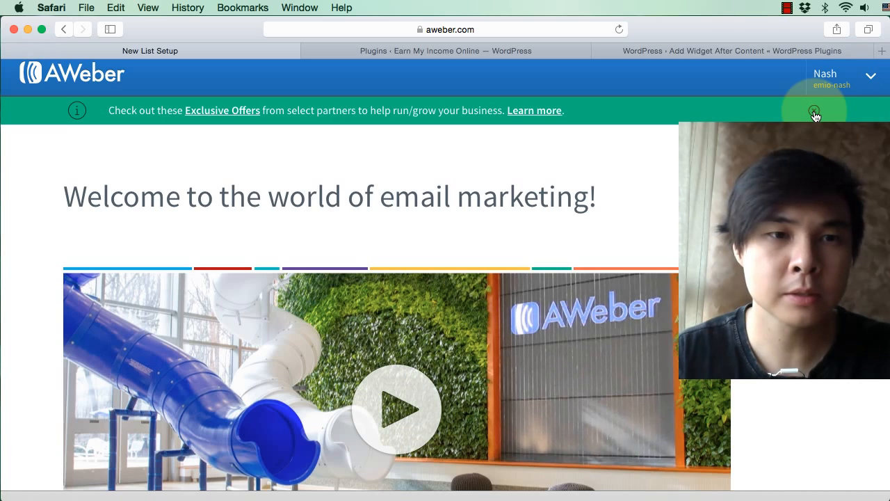
left_click(813, 110)
scroll(816, 139, "down", 5)
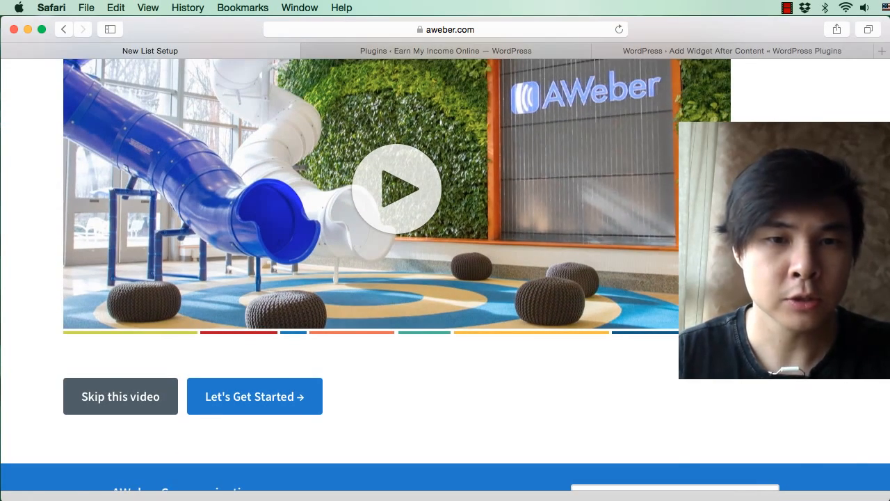
left_click(293, 395)
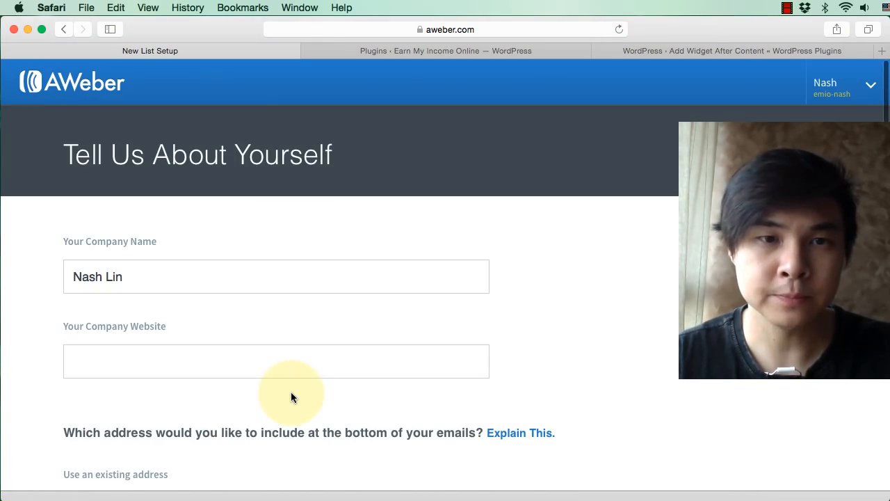
scroll(598, 257, "down", 2)
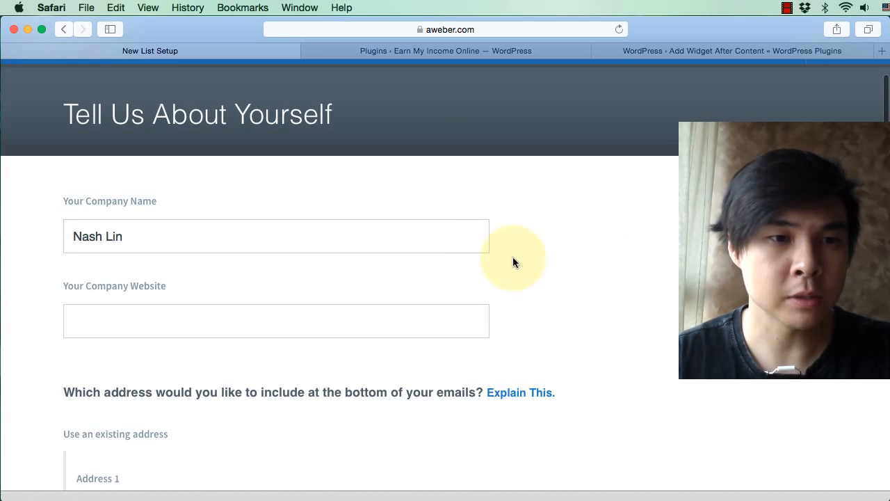
scroll(474, 261, "down", 2)
left_click(327, 280)
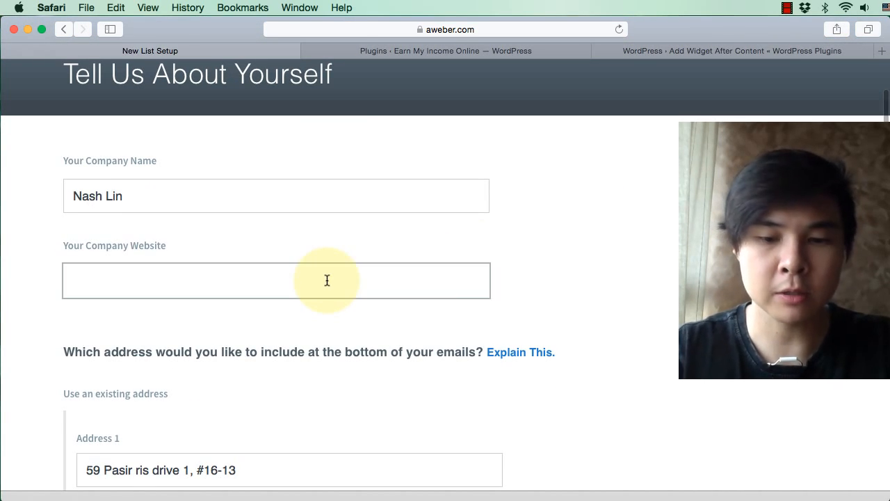
type("Earnmy")
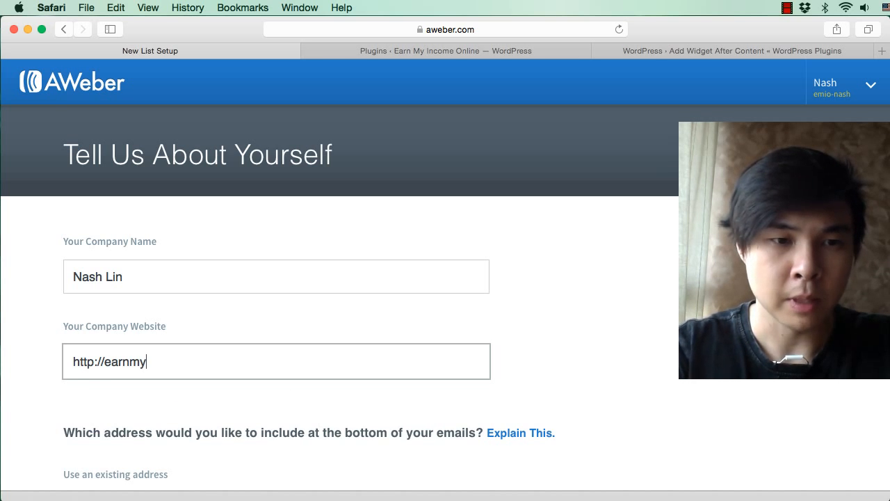
type("incomeonline.com")
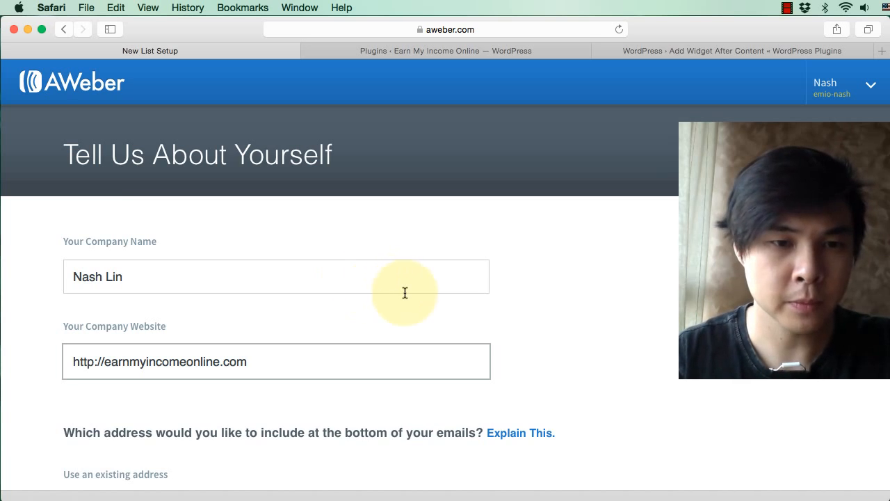
scroll(624, 323, "down", 10)
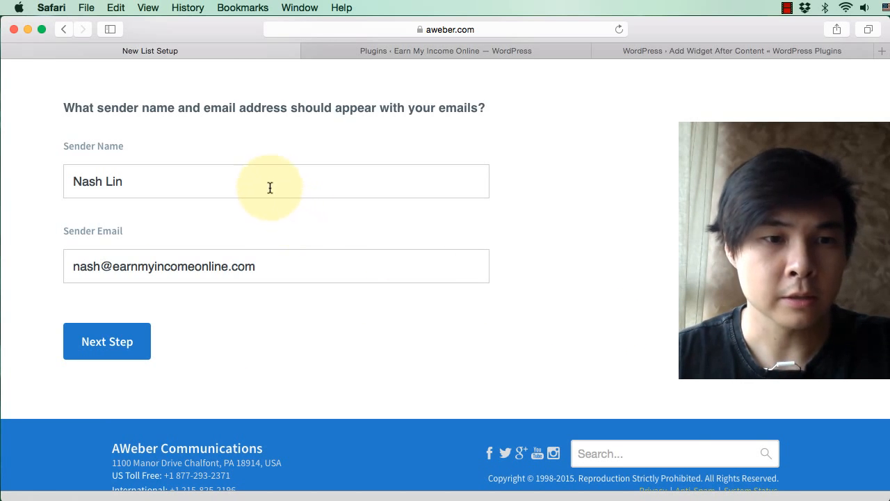
left_click(120, 342)
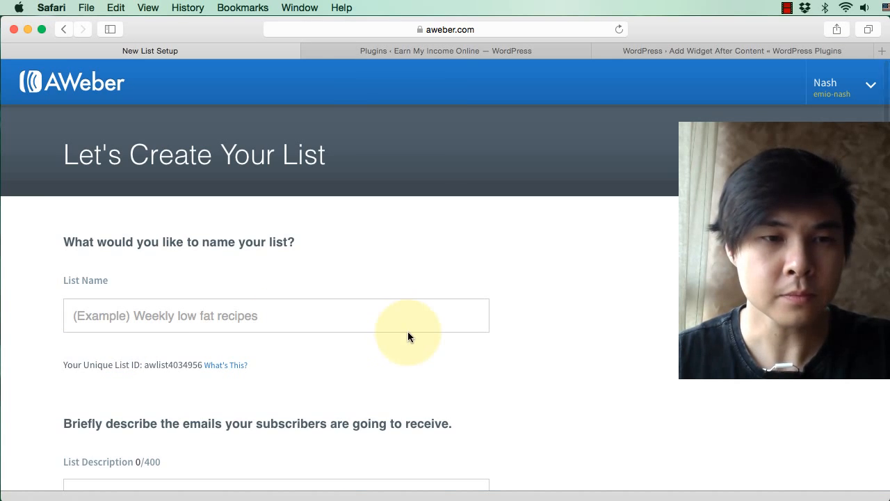
Step: Name the list "Monthly Income Tips", describe it as "Monthly tips on generating income online!" and proceed to the confirmation message
left_click(274, 327)
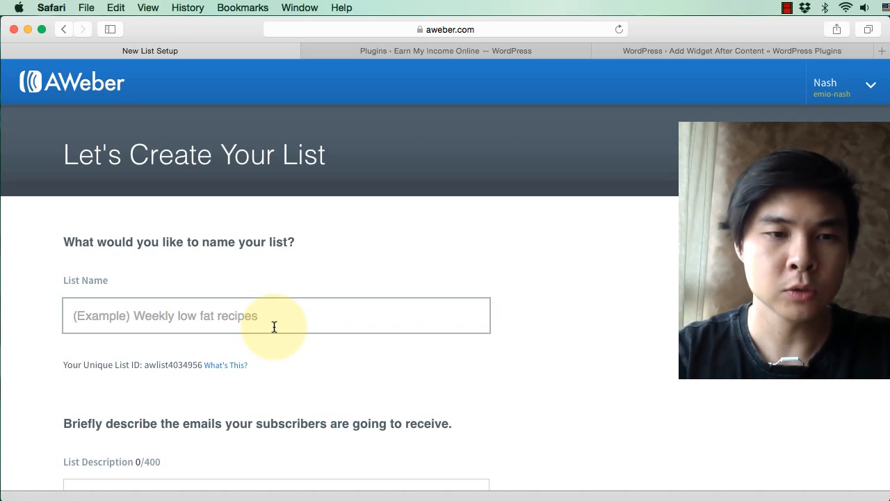
type("Monthly ")
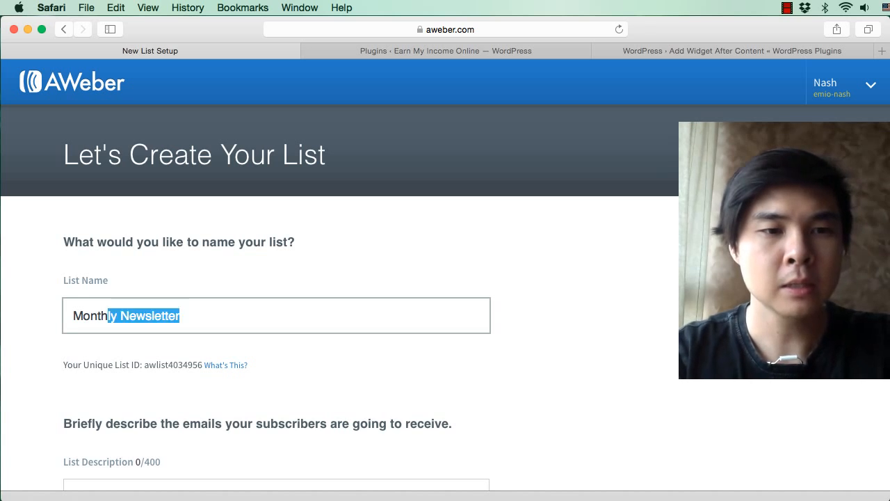
type("Income Tips")
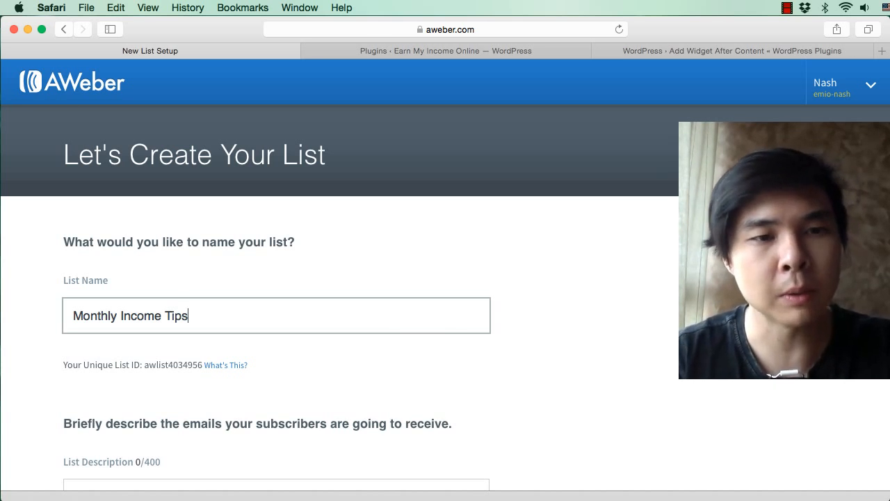
scroll(566, 278, "down", 5)
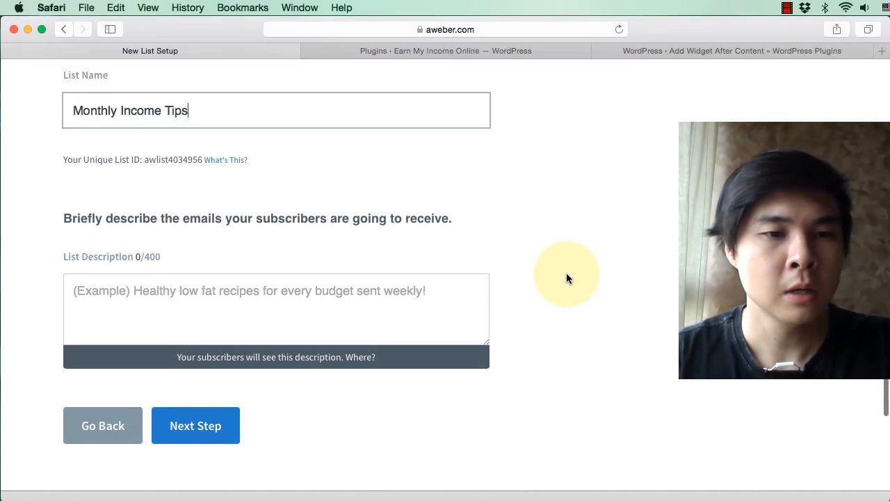
left_click(427, 294)
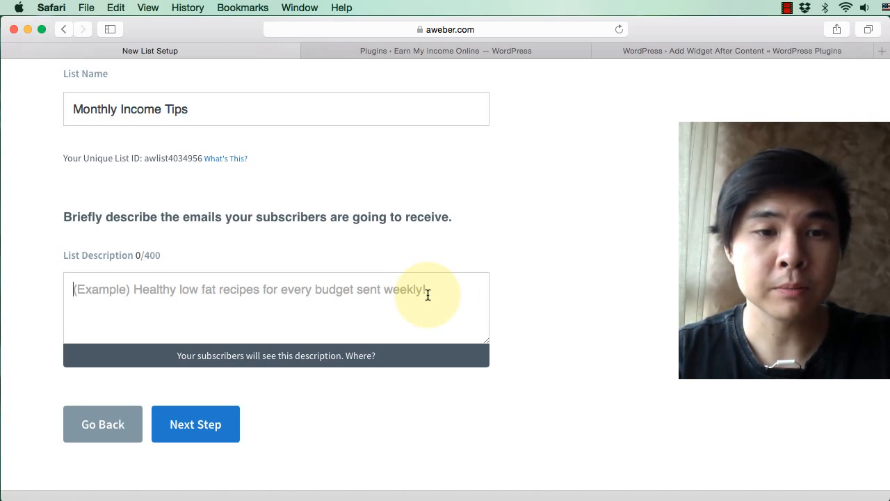
type("Mo")
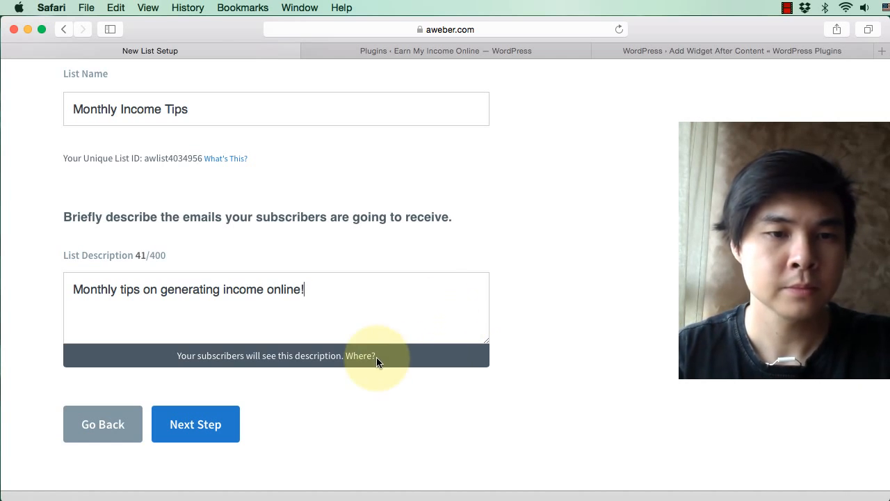
left_click(193, 418)
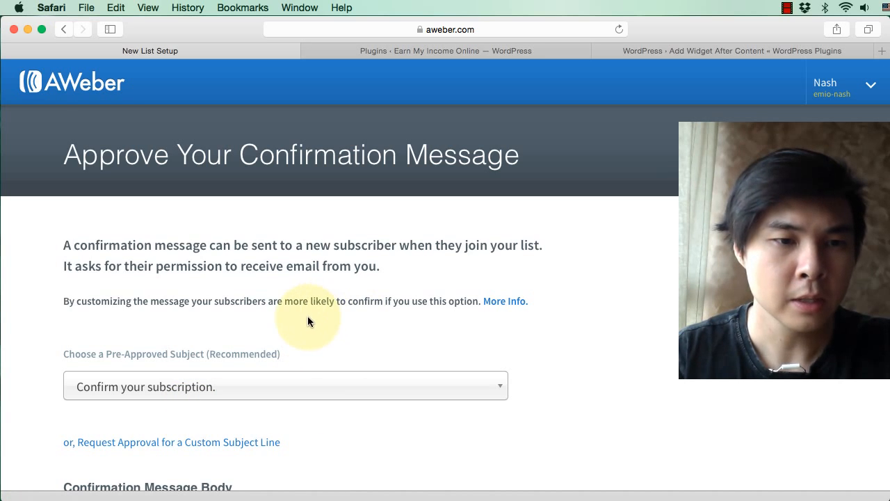
Step: Insert "We need you to confirm your email in order to receive" before the existing introduction of the confirmation message body
scroll(498, 345, "down", 2)
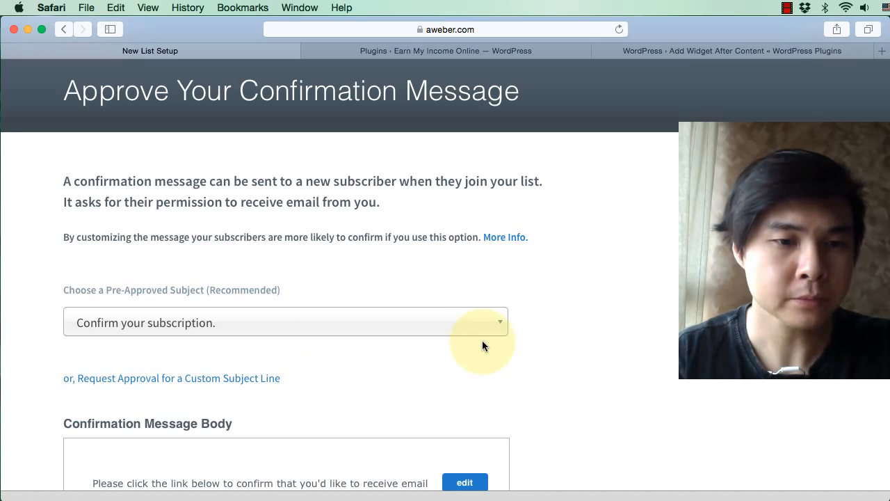
scroll(482, 344, "down", 6)
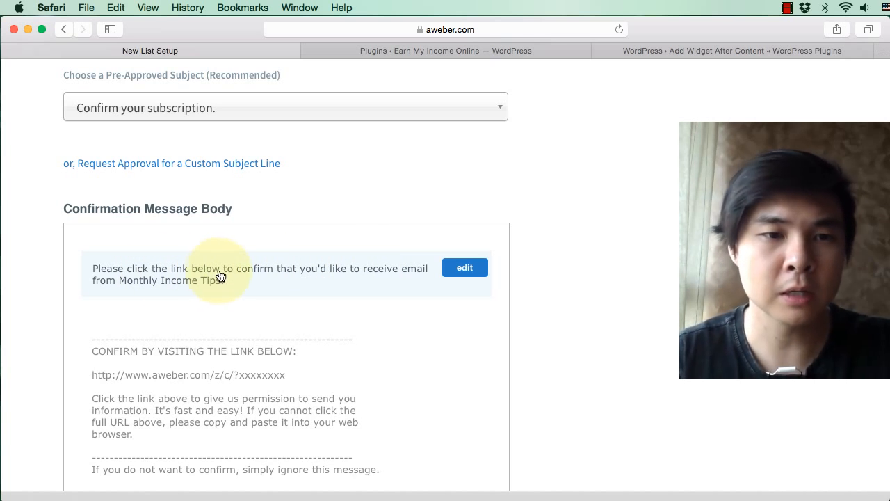
left_click(459, 270)
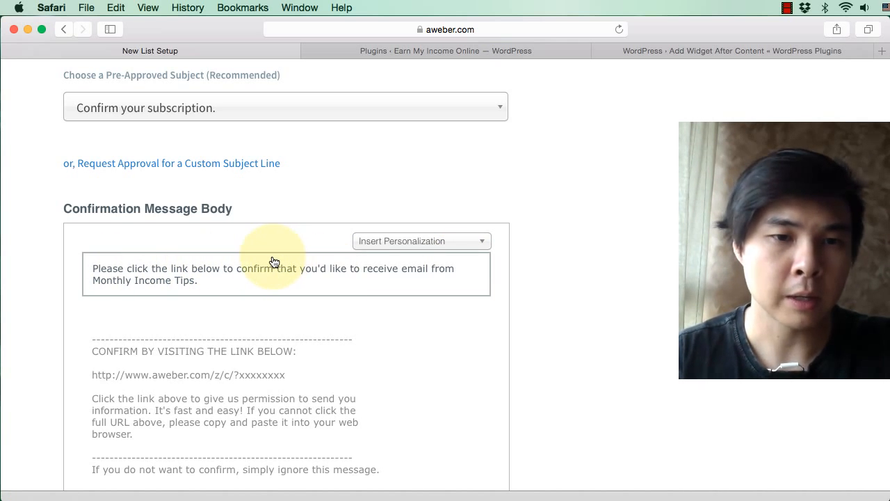
type("We need ")
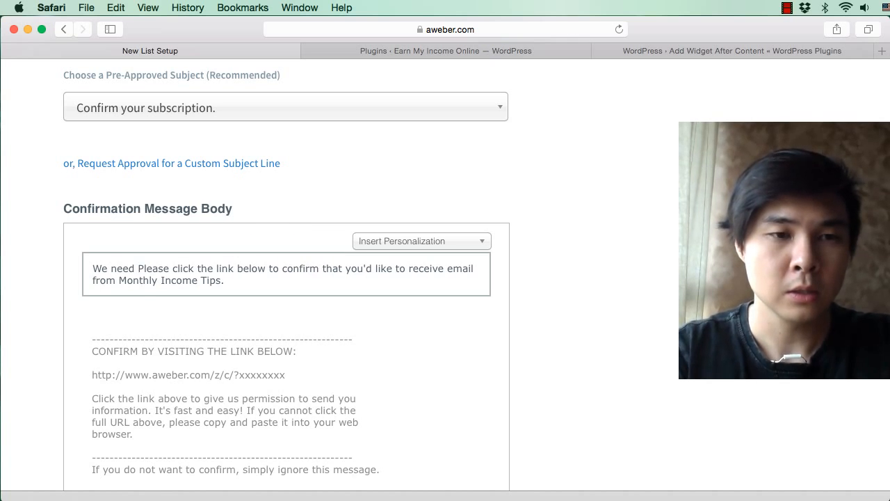
type("you to confim")
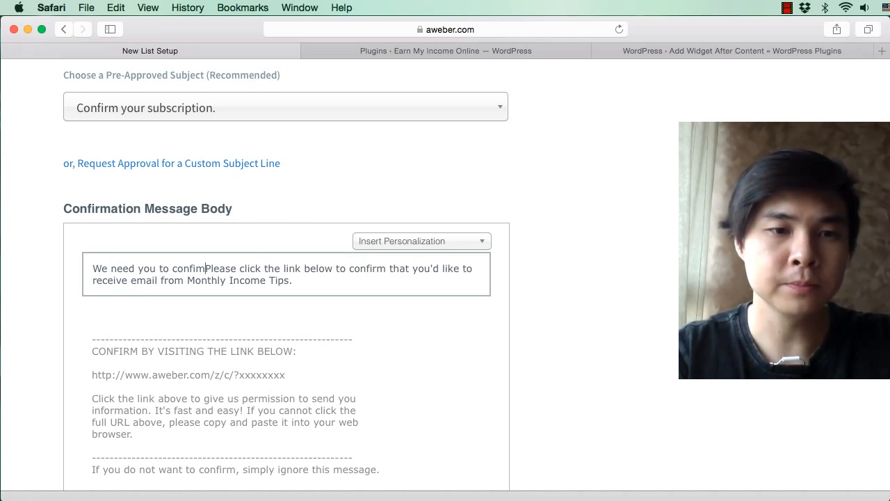
key("BackSpace")
type("rm yuo")
key("BackSpace")
key("BackSpace")
key("BackSpace")
key("BackSpace")
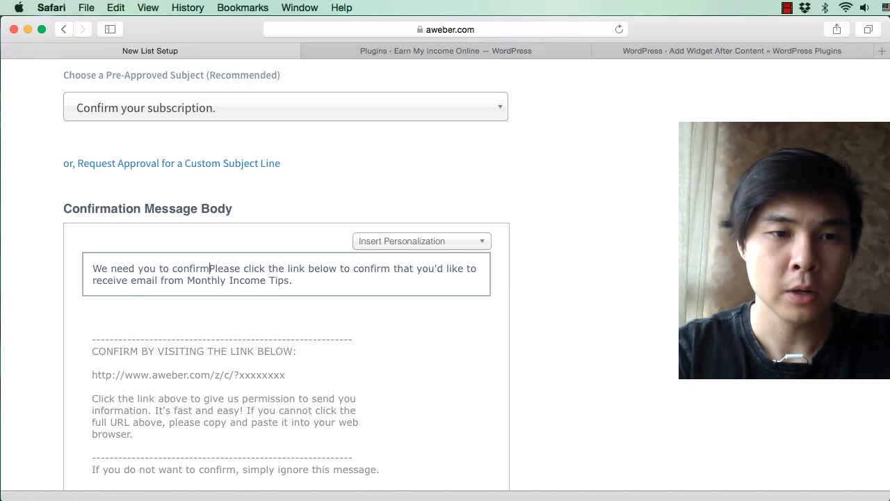
type("your email ")
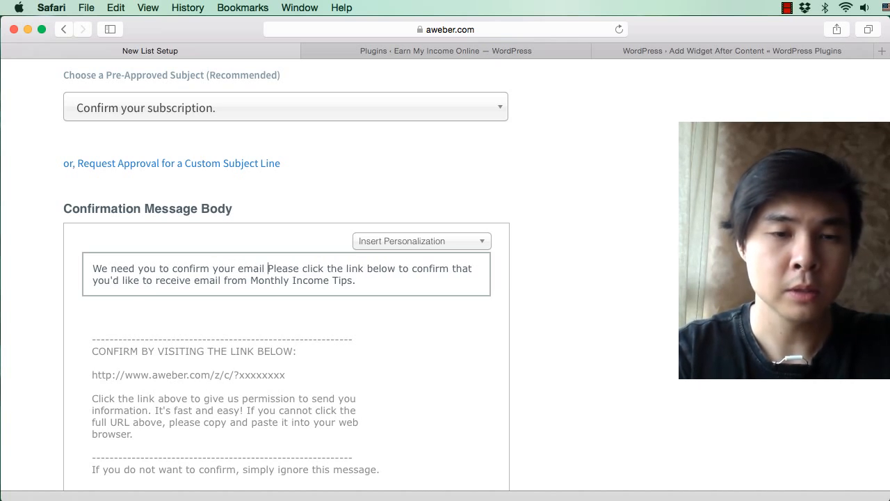
type("in o")
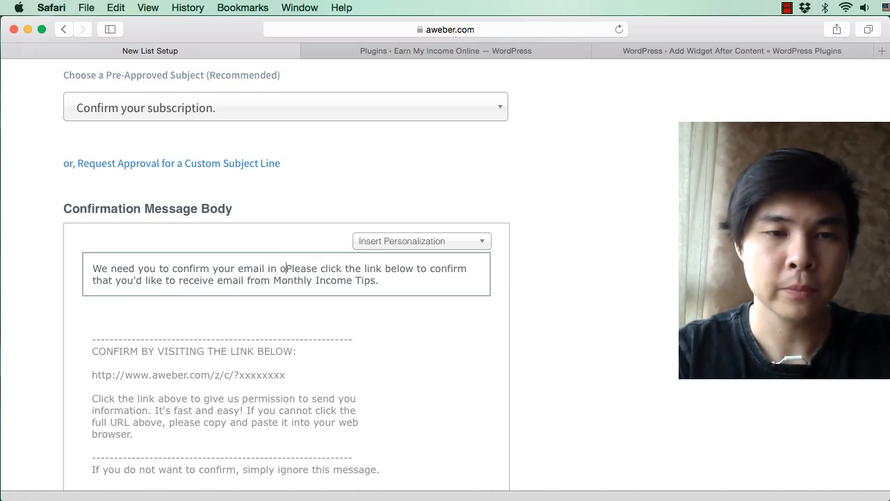
type("rder to receive")
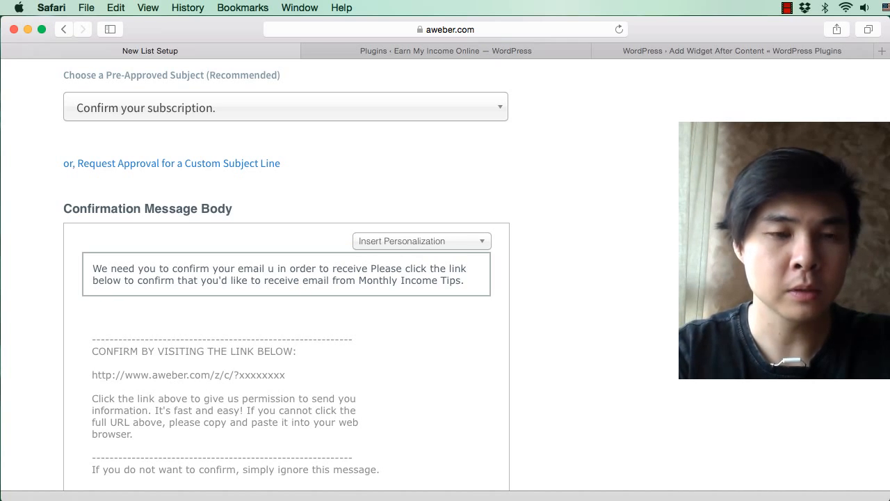
Step: Insert "using the following link" after "confirm your email" in the confirmation message introduction
type("he ")
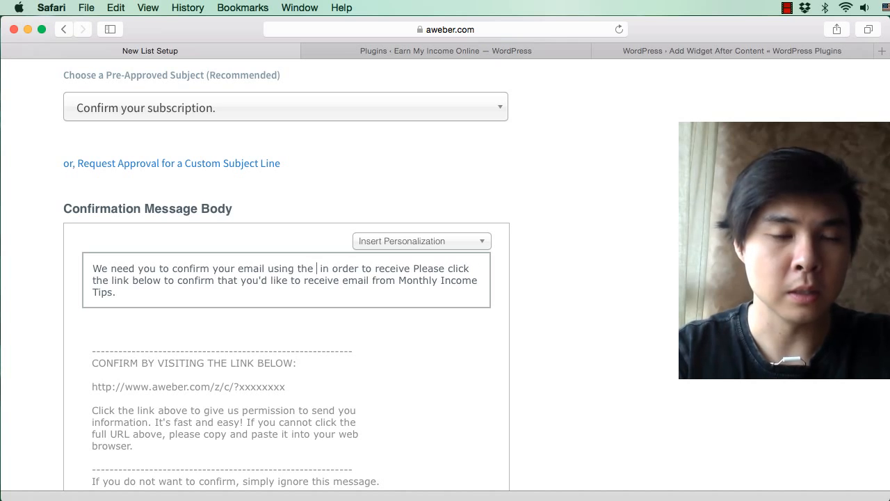
type("following ")
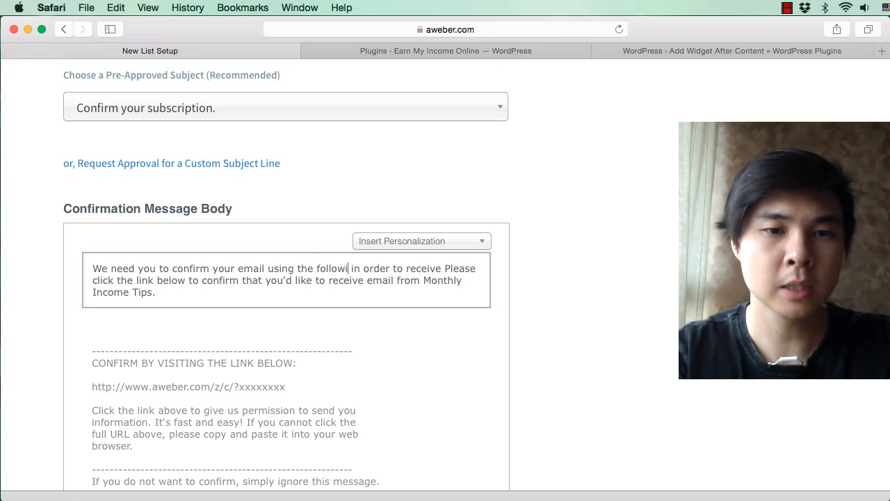
type("link")
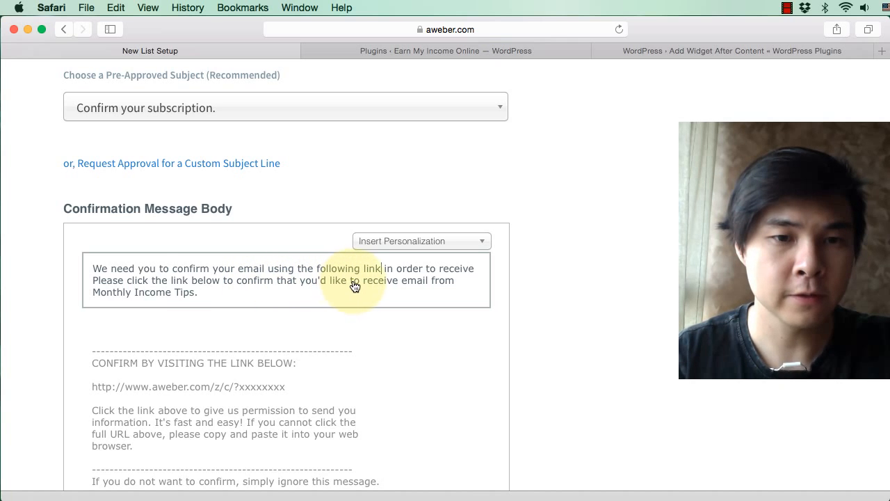
Step: Replace the leftover default wording before "Monthly Income Tips" with "your" and end the introduction with an exclamation mark
key("BackSpace")
left_click_drag(402, 285, 151, 281)
key("BackSpace")
type("your")
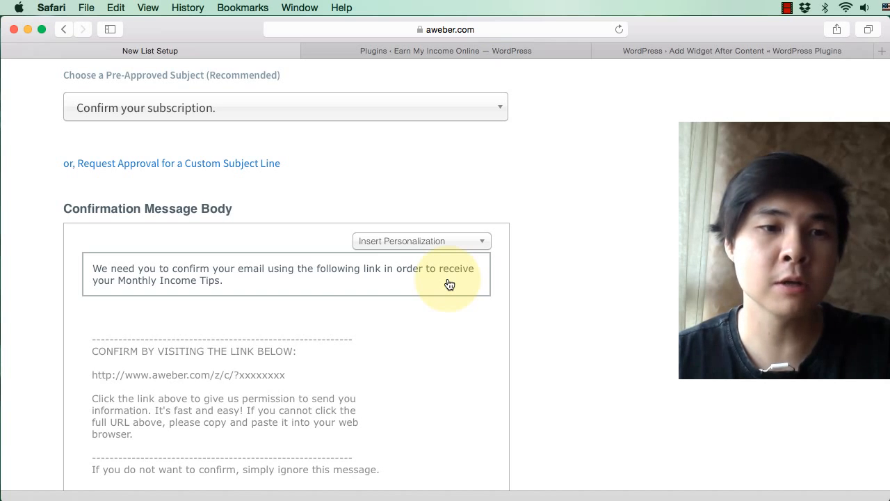
key("BackSpace")
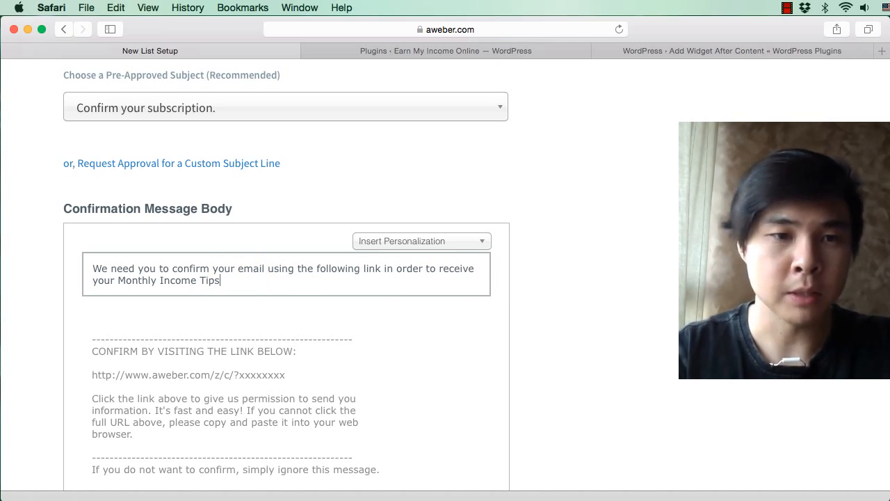
type("!")
Step: Approve the confirmation message to create the list, and start creating its first sign up form
scroll(248, 282, "down", 4)
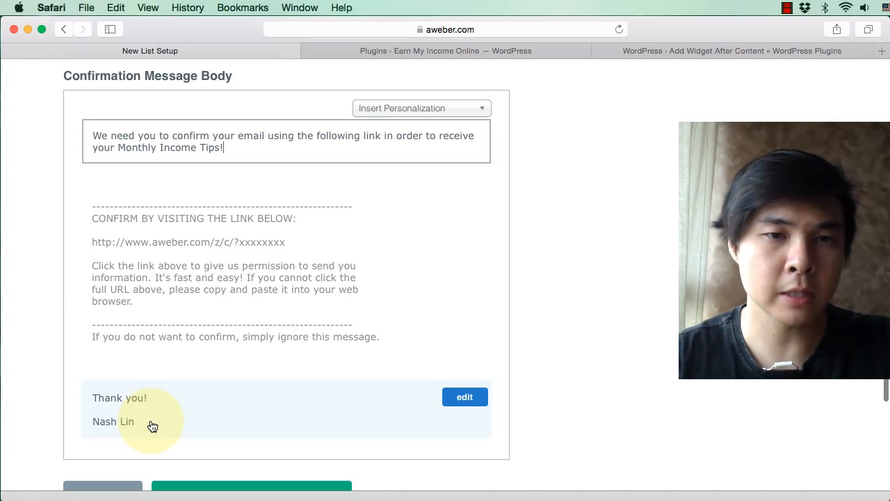
scroll(445, 320, "down", 3)
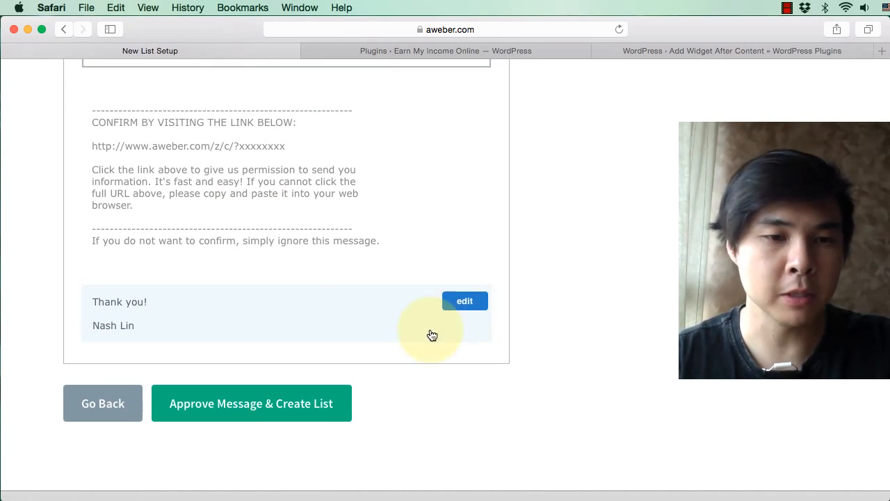
left_click(284, 411)
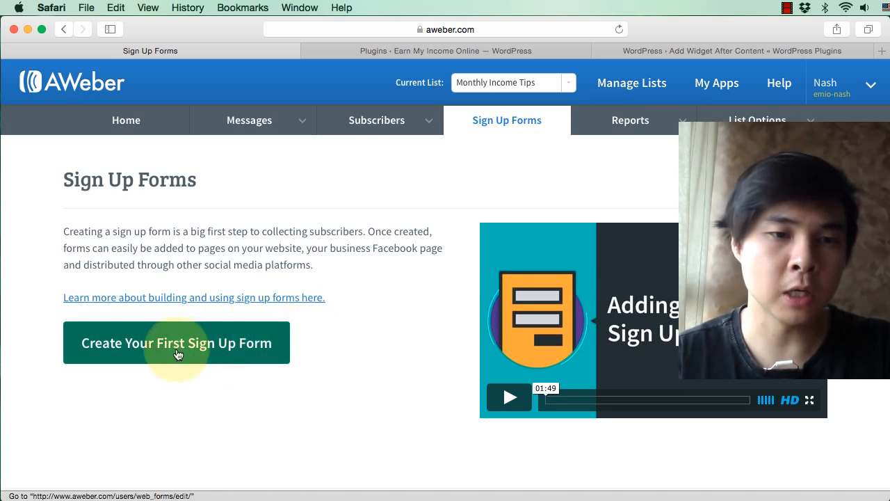
left_click(251, 349)
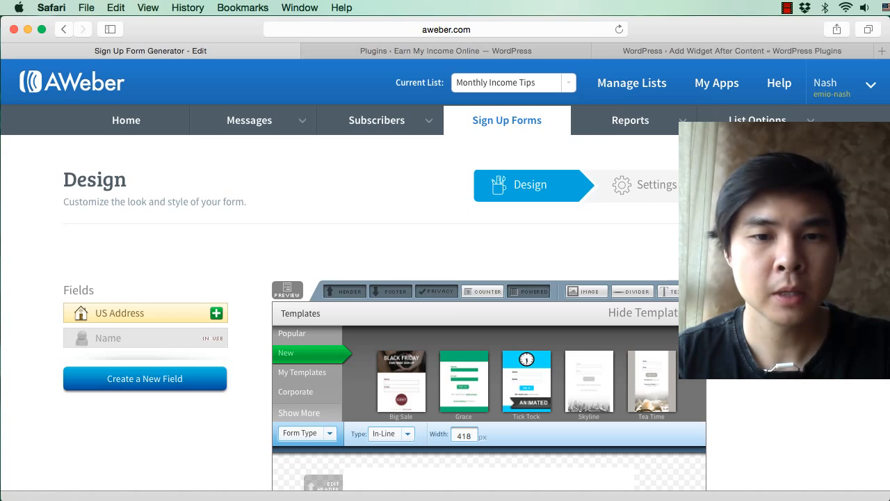
Step: Load the Grace template in its blue colour variant for the sign up form
scroll(445, 278, "down", 5)
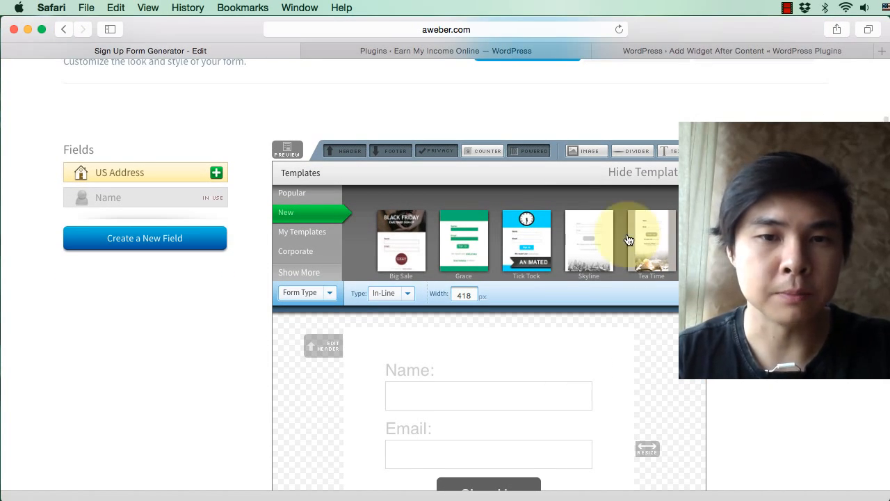
left_click(464, 242)
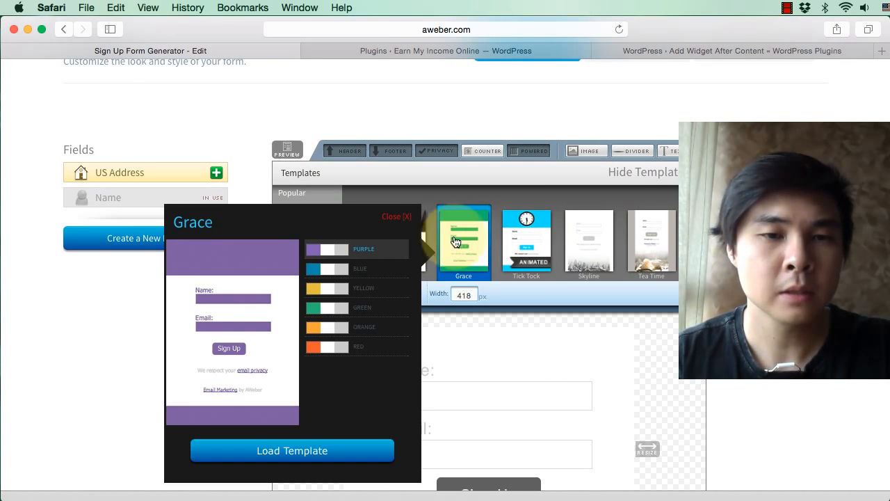
left_click(390, 272)
left_click(384, 298)
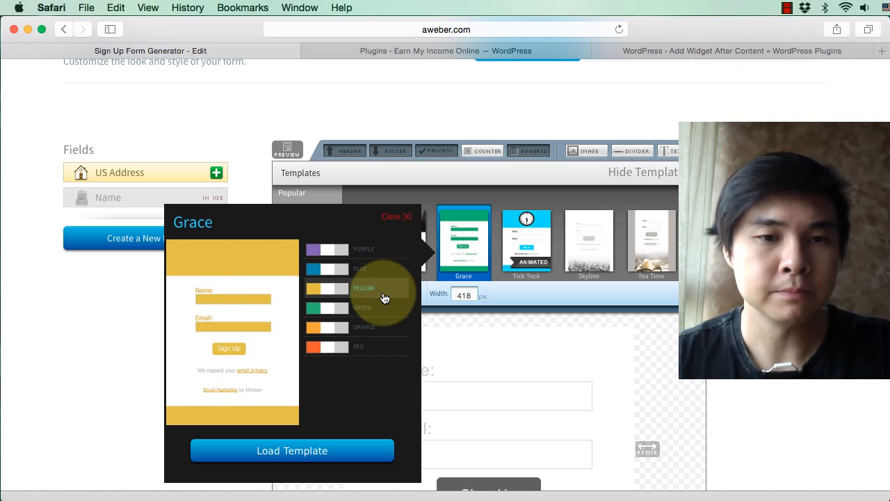
left_click(382, 275)
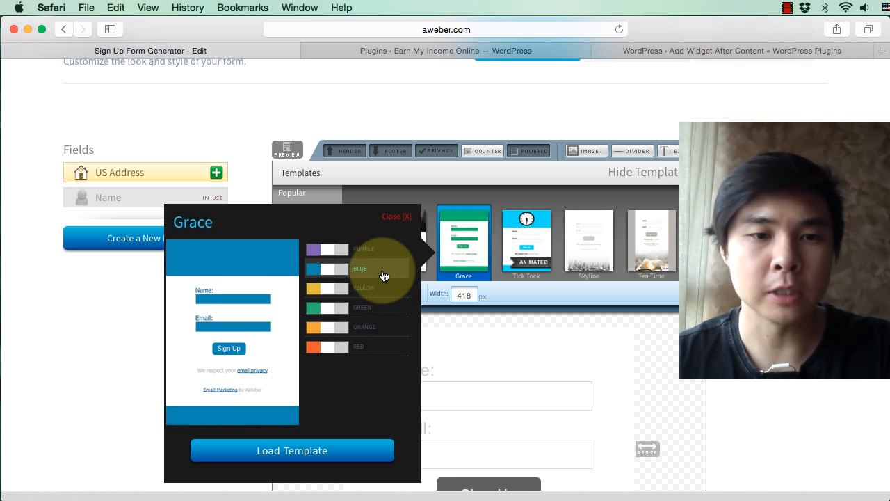
left_click(335, 450)
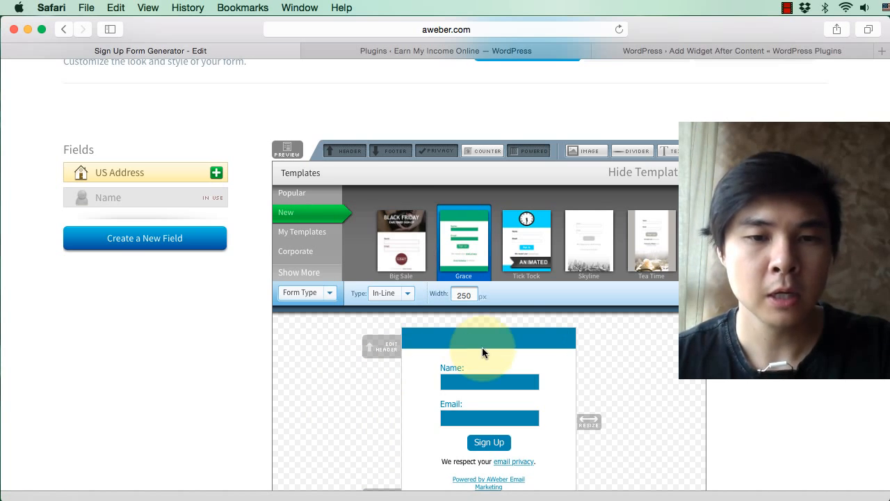
Step: Remove the "Powered by AWeber Email Marketing" and "We respect your email privacy" lines from the form
scroll(540, 280, "down", 3)
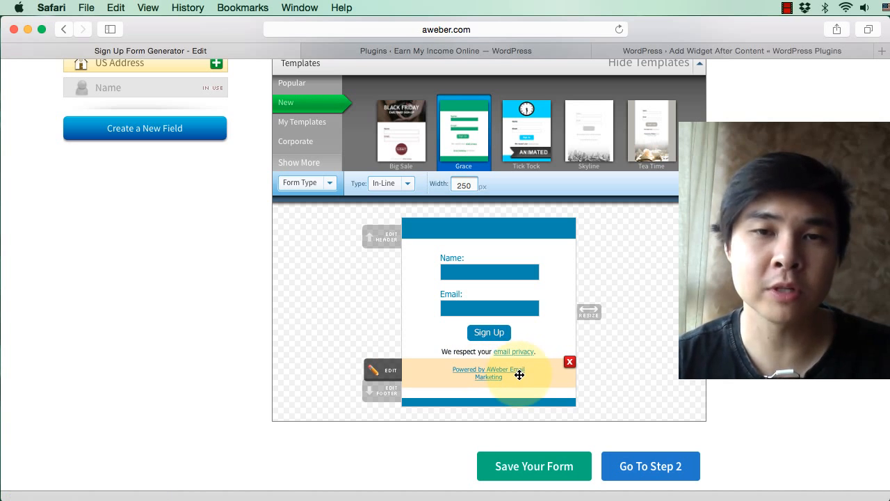
left_click(570, 365)
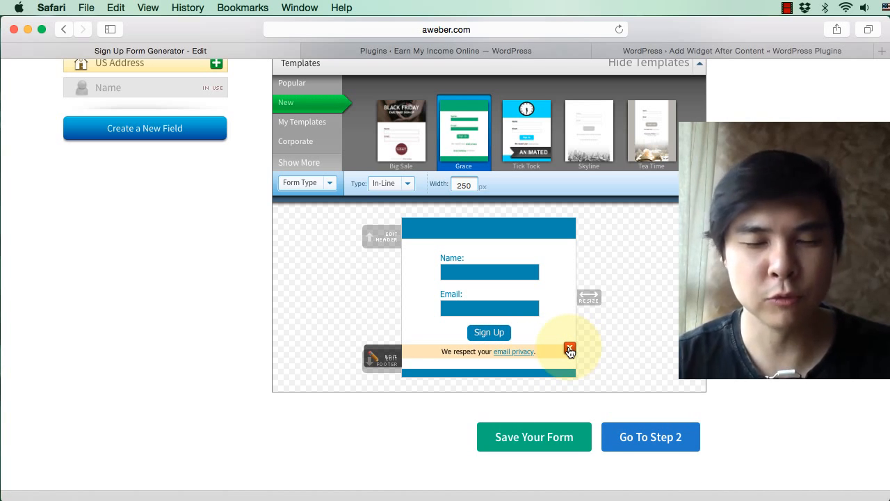
left_click(570, 348)
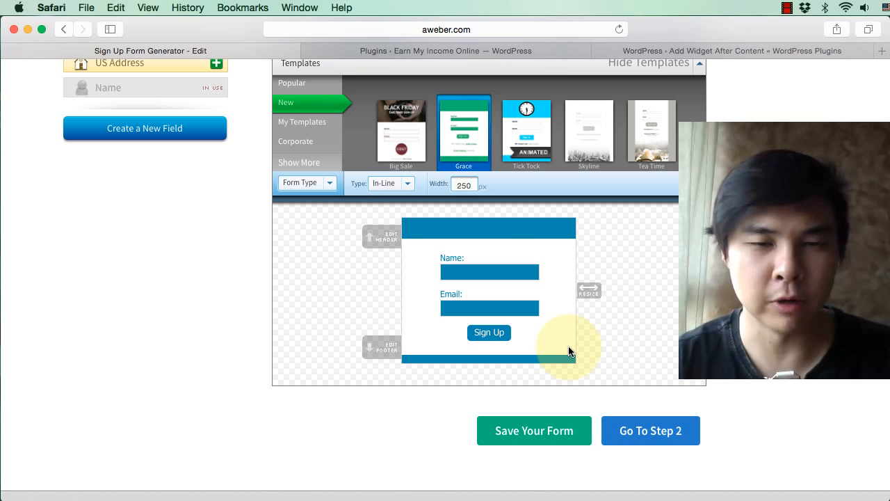
Step: Enter "Earn Income Online Tips!" in the form header with "(Monthly)" on a second line
left_click(443, 234)
left_click(300, 242)
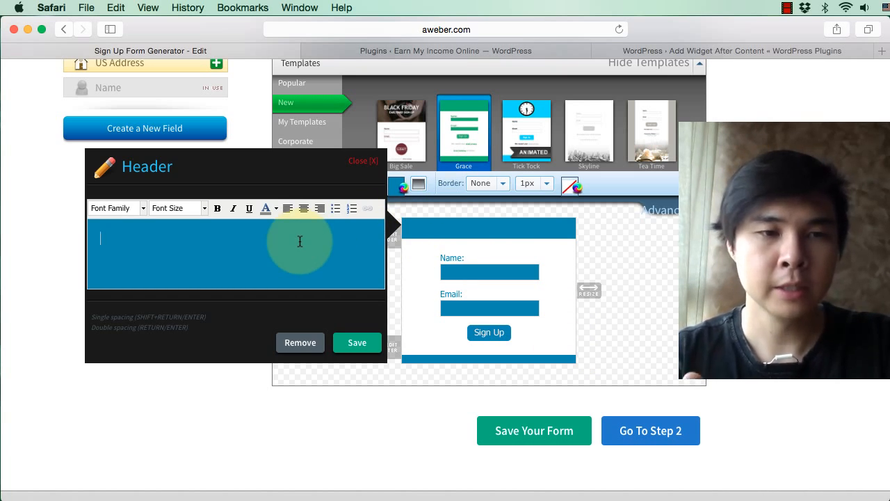
type("Earn Income On")
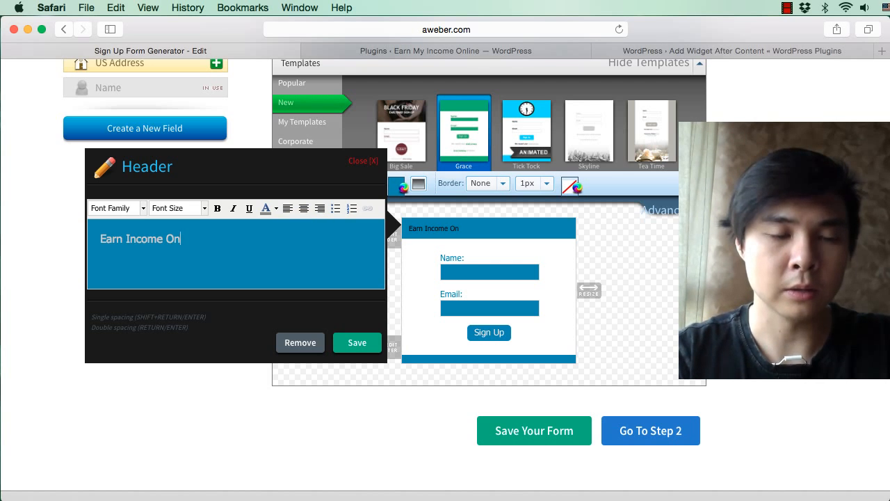
type("line Tips!")
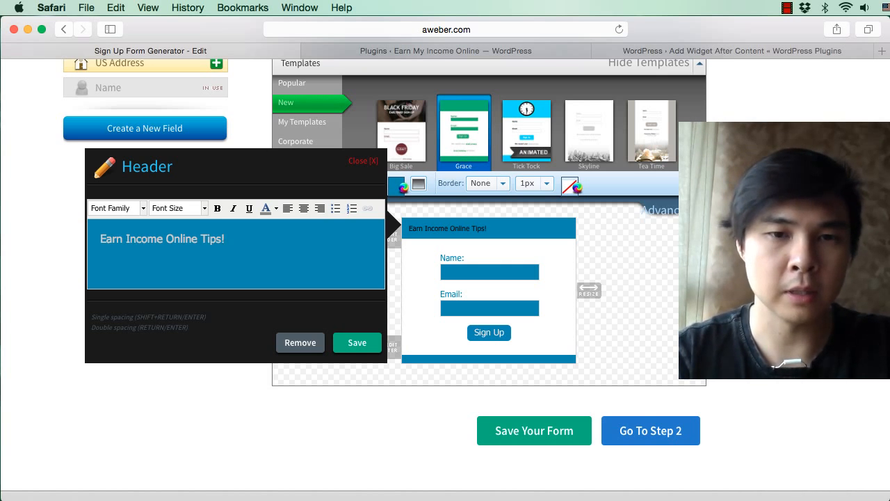
key("Return")
type("(")
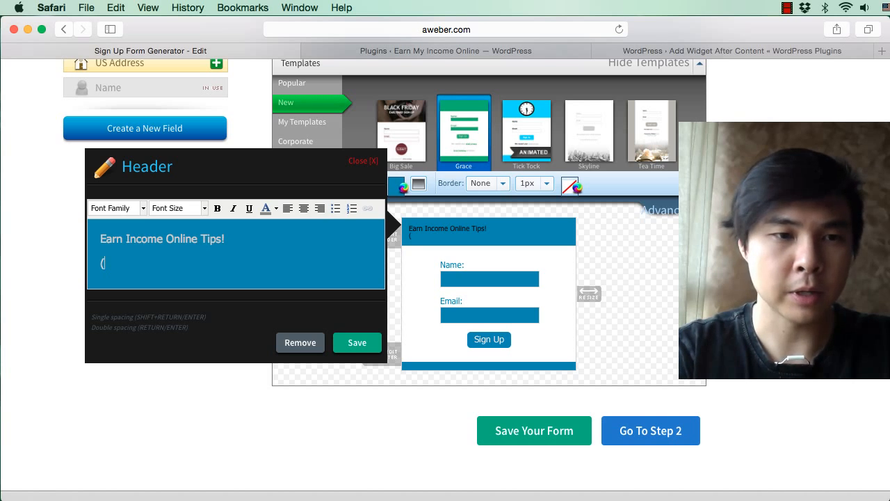
type("Monthly")
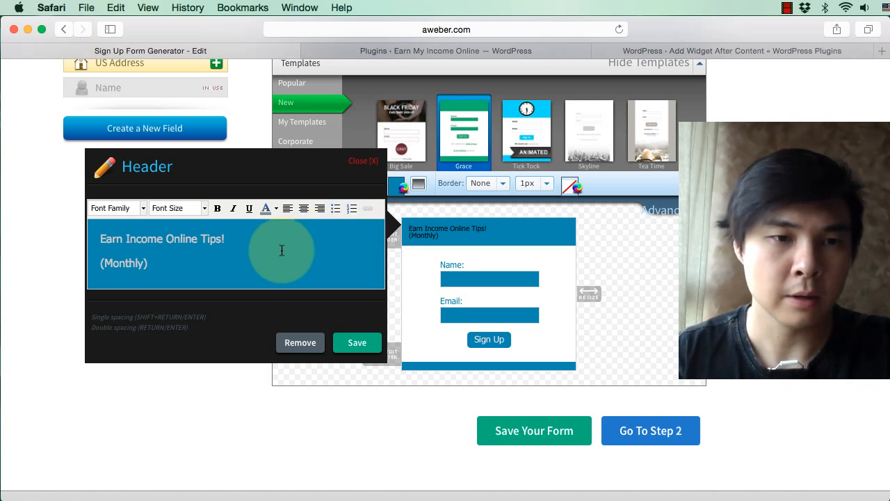
Step: Centre both lines of the header text
key("super+a")
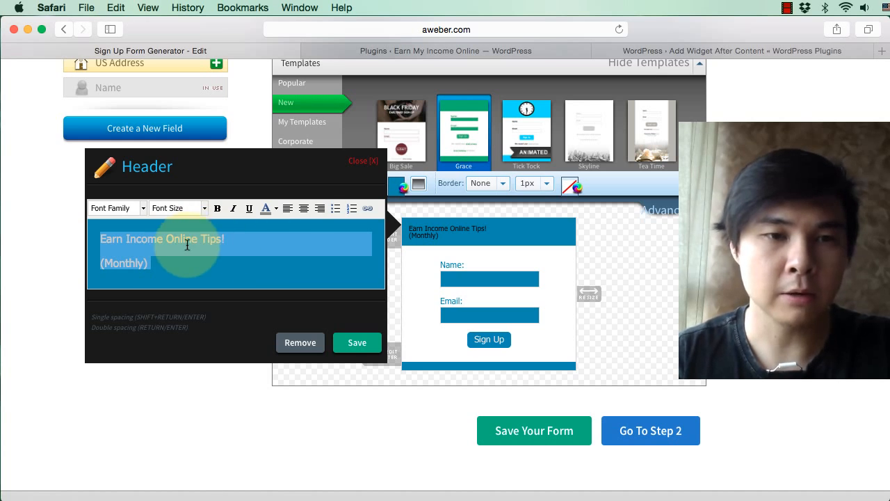
left_click(304, 208)
left_click(302, 247)
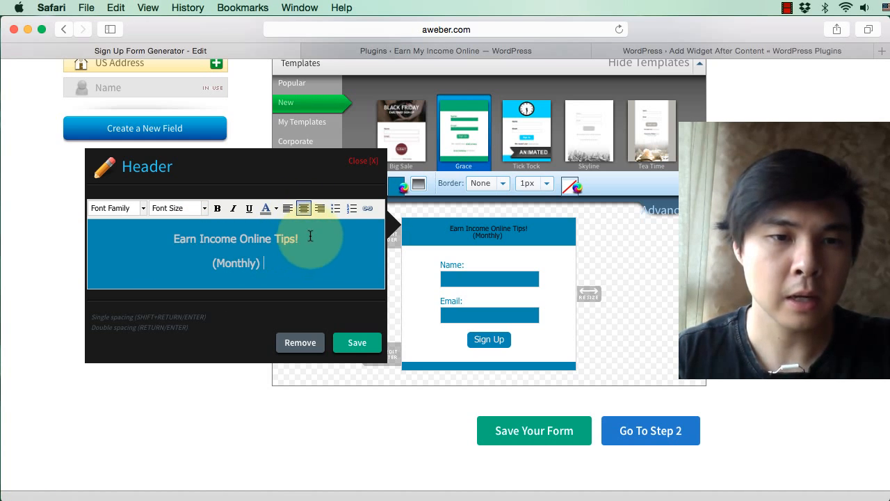
Step: Set the header's first line, "Earn Income Online Tips!", to a font size of 18px
triple_click(172, 240)
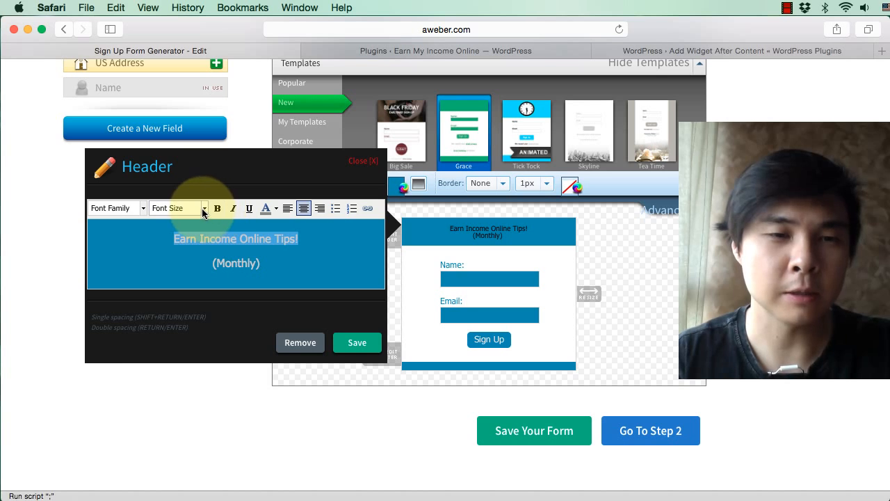
left_click(199, 208)
left_click(182, 302)
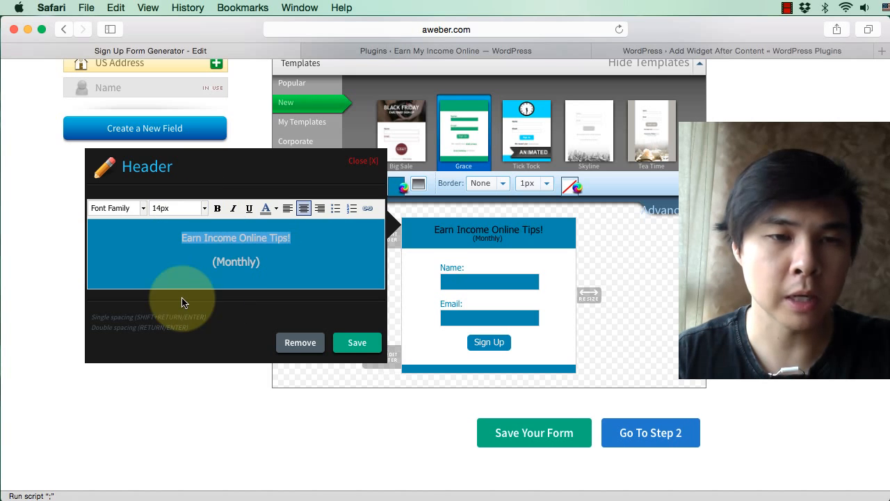
left_click(203, 209)
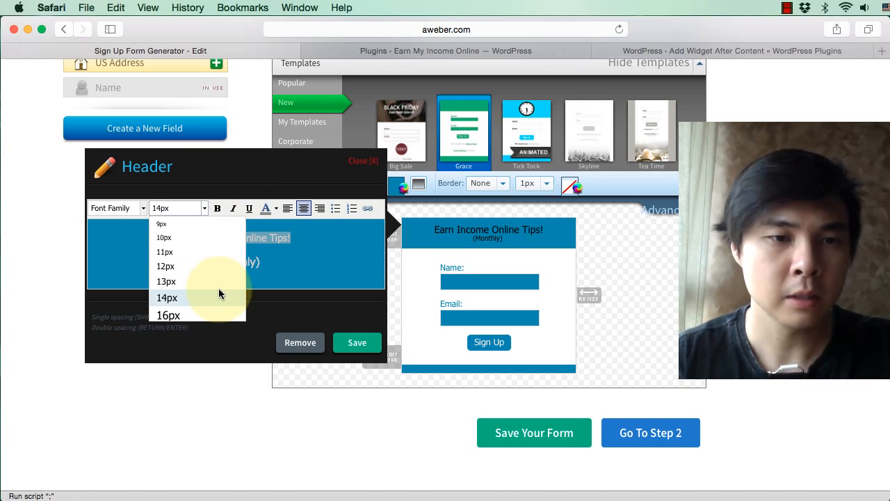
scroll(208, 296, "down", 2)
left_click(201, 299)
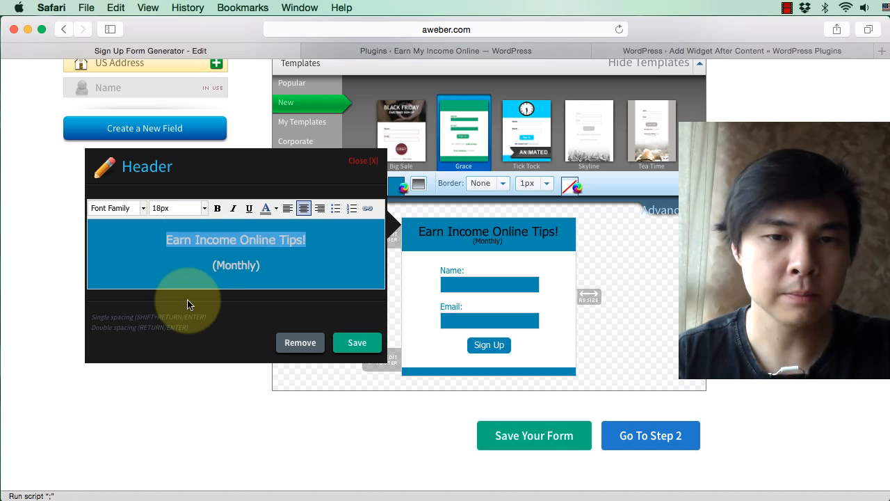
Step: Reword the header to the single line "Monthly Online Income Tips!" at 18px throughout, and save it
left_click(239, 236)
key("super+z")
key("super+a")
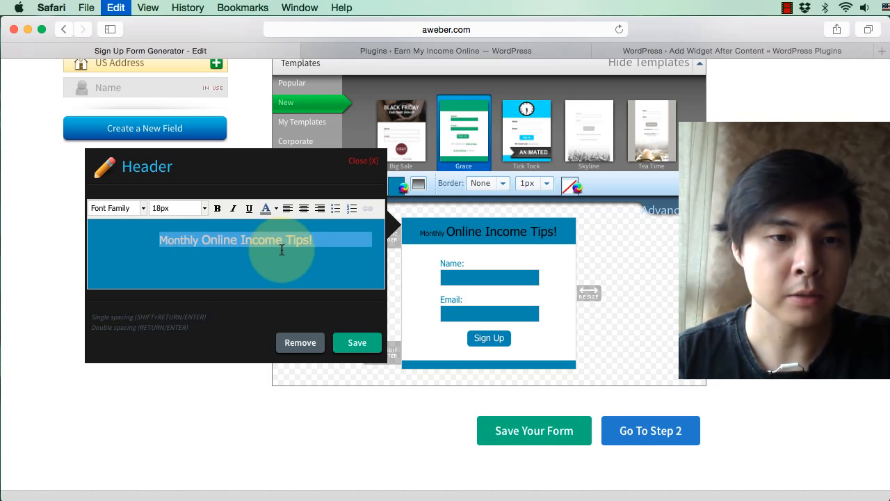
left_click(203, 208)
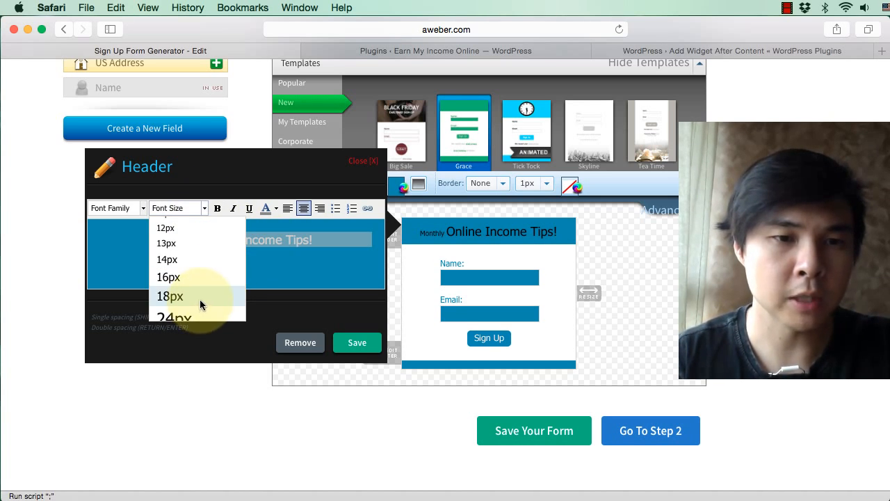
left_click(200, 299)
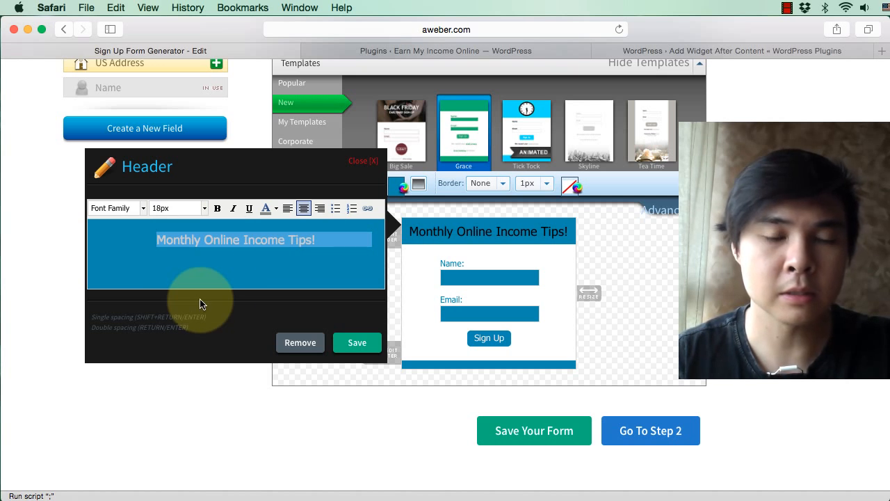
left_click(355, 343)
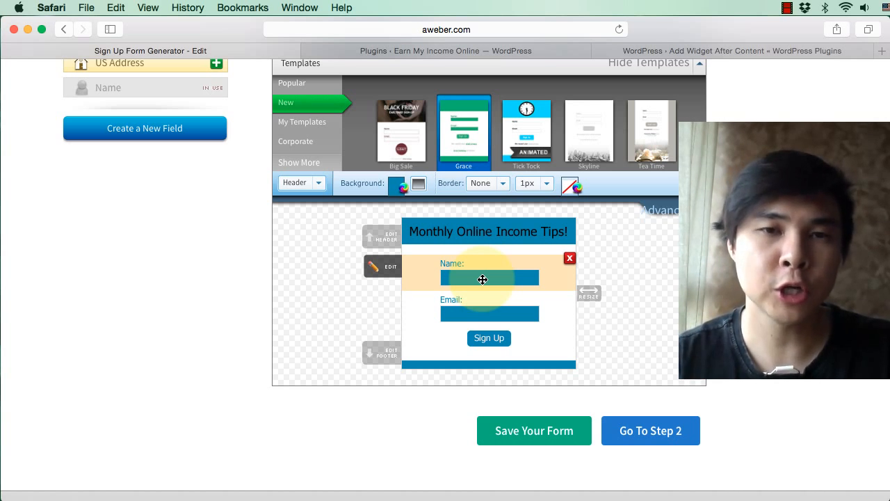
Step: Save the form design and continue to the form's settings
left_click(530, 437)
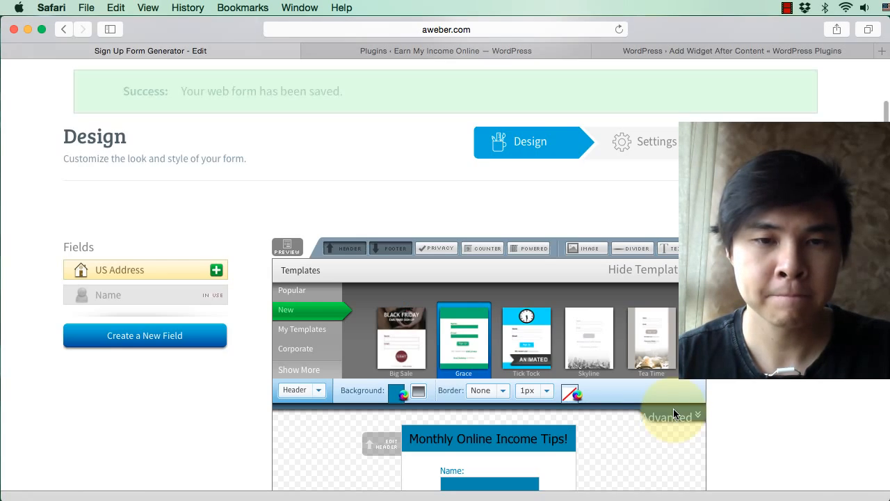
scroll(673, 408, "down", 5)
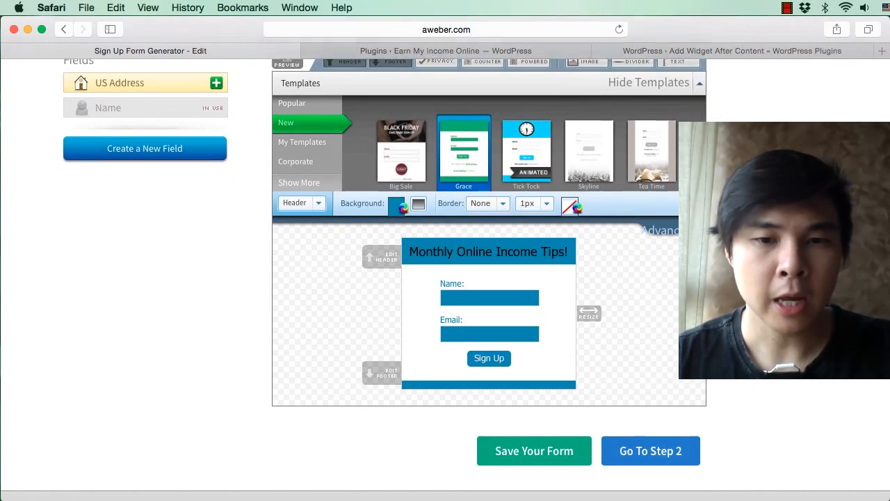
scroll(487, 278, "up", 3)
scroll(487, 278, "down", 5)
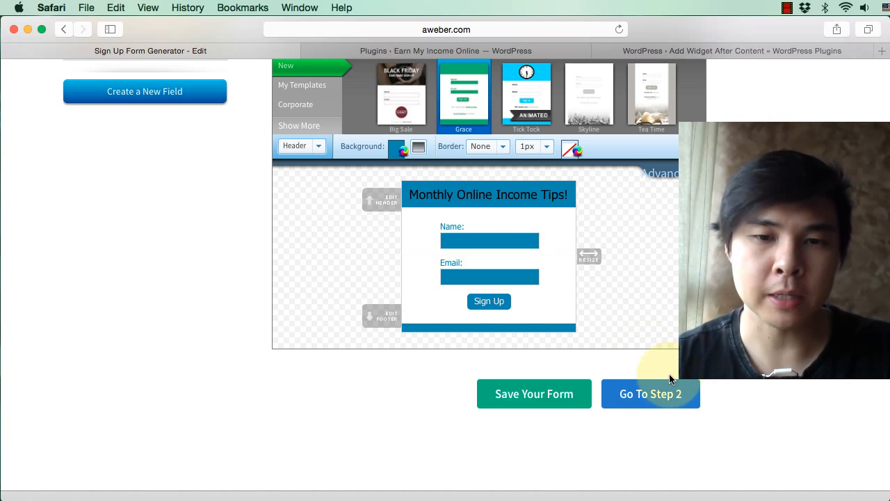
left_click(659, 405)
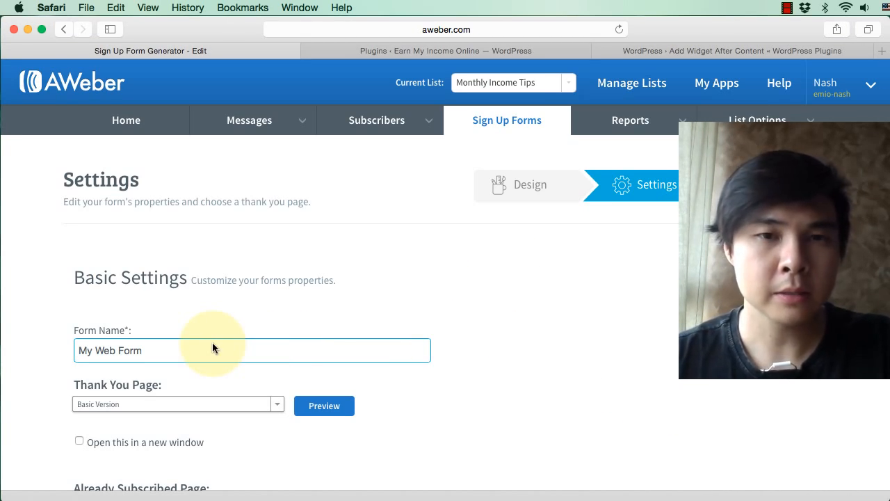
Step: Replace the default form name with "Sidebar Signup"
scroll(212, 342, "down", 1)
left_click(156, 299)
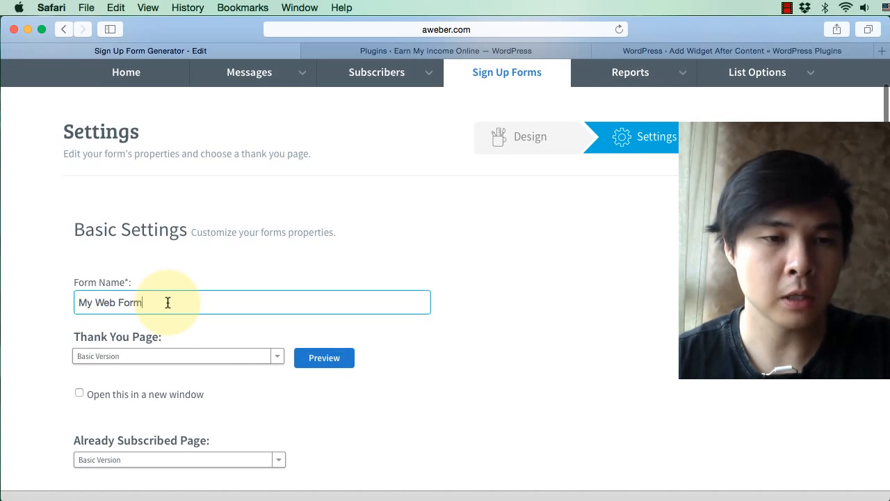
triple_click(167, 302)
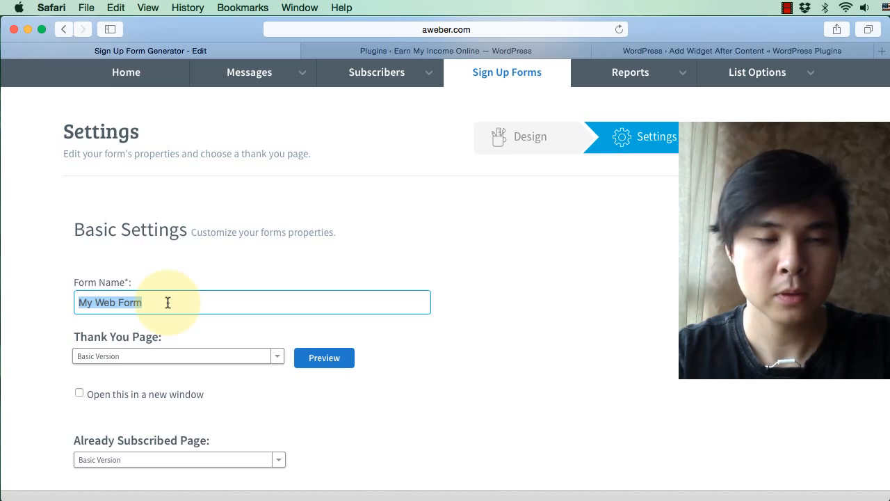
type("W")
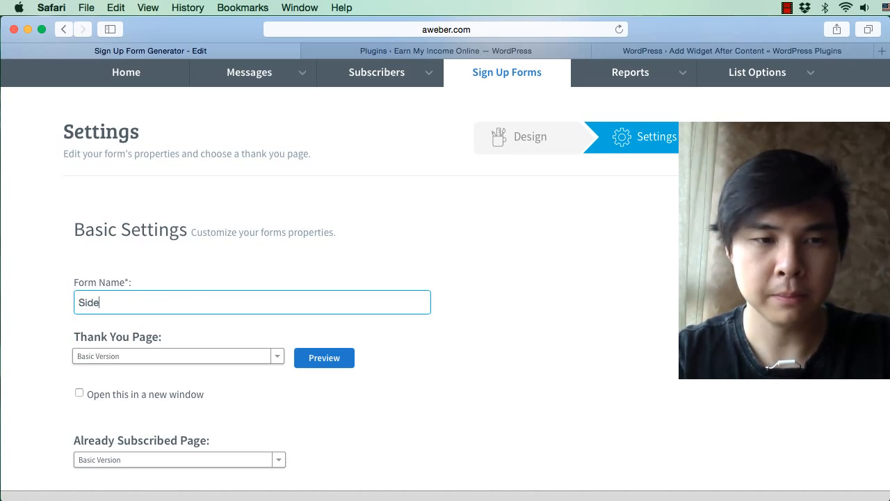
type("idebar Sing")
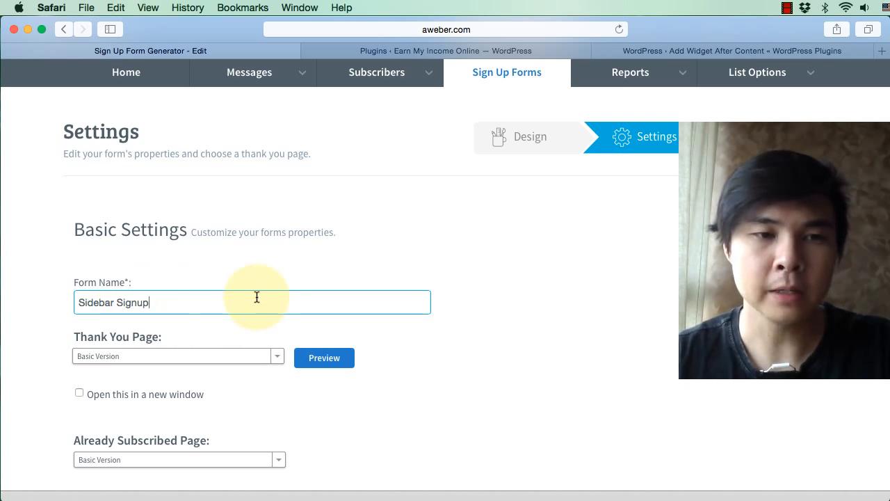
Step: Insert "Subscription" between "Sidebar" and "Signup" in the form name
left_click(117, 302)
type("sub")
key("BackSpace")
key("BackSpace")
key("BackSpace")
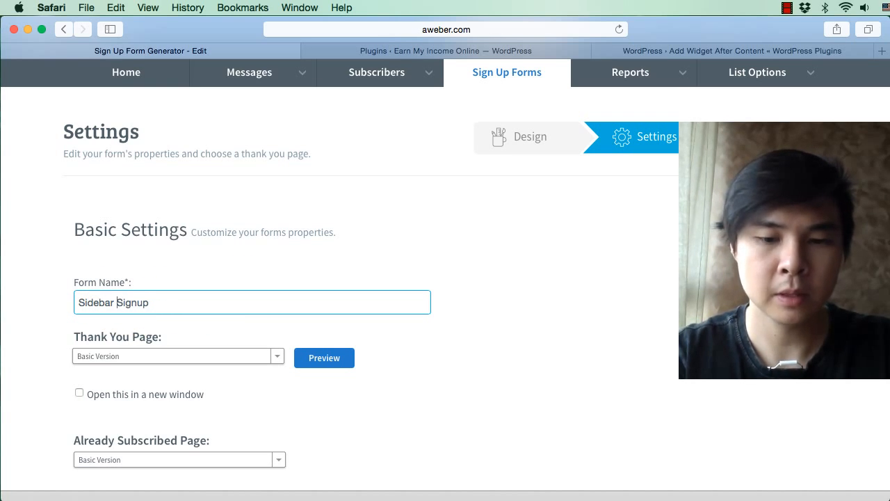
type("Subscriptio")
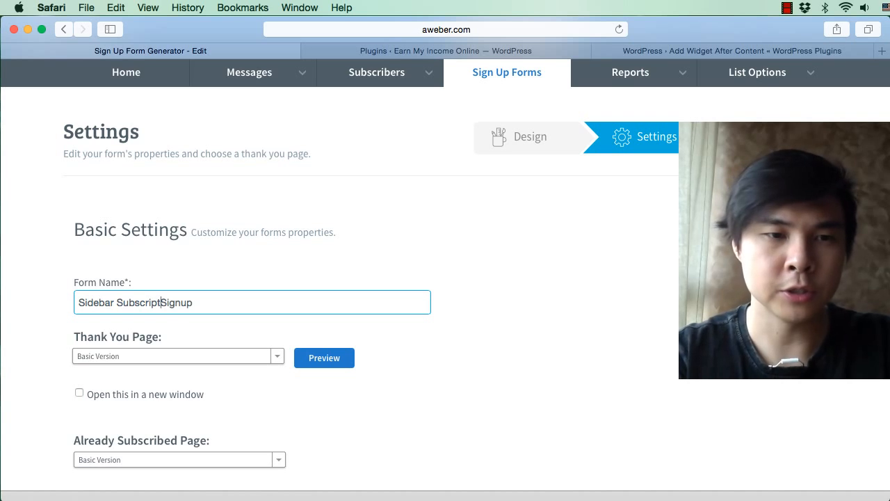
type("n")
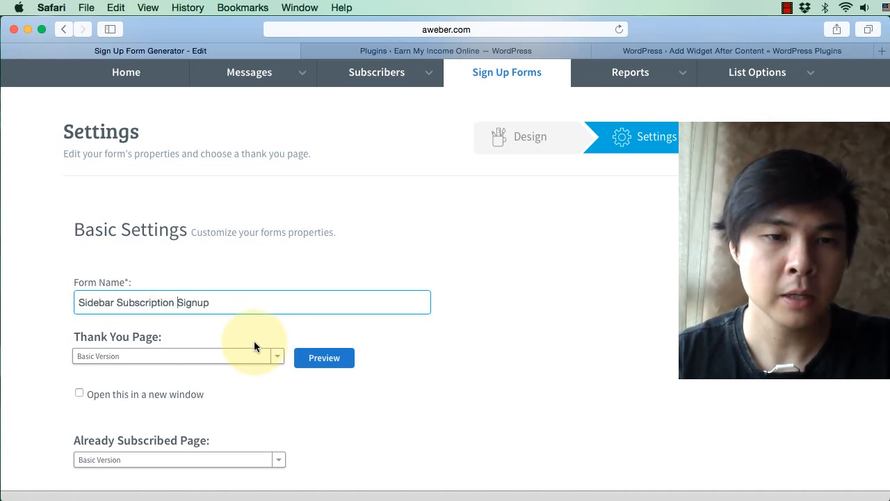
scroll(254, 341, "down", 3)
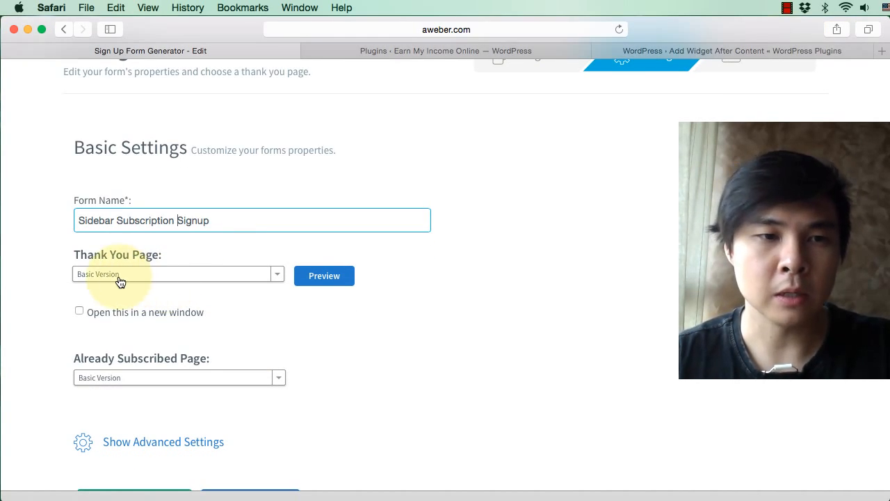
Step: Preview the Basic Version thank you page and review the other thank you page options
left_click(306, 279)
key("super+w")
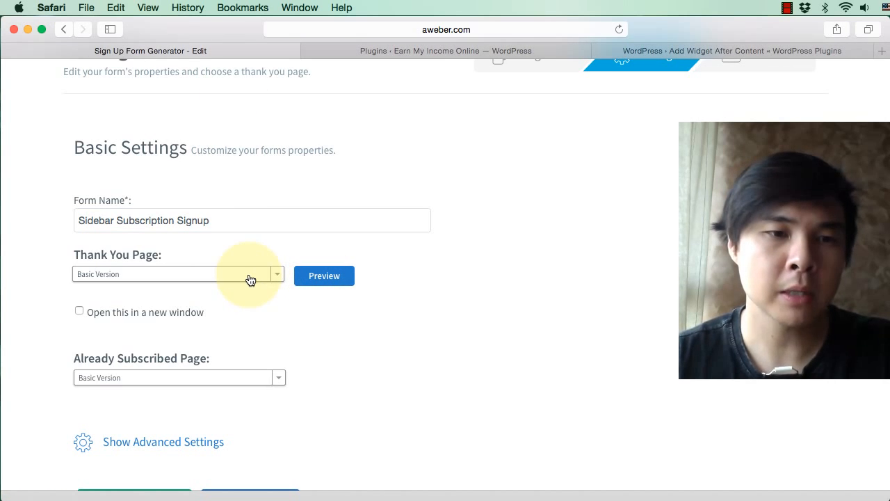
left_click(250, 277)
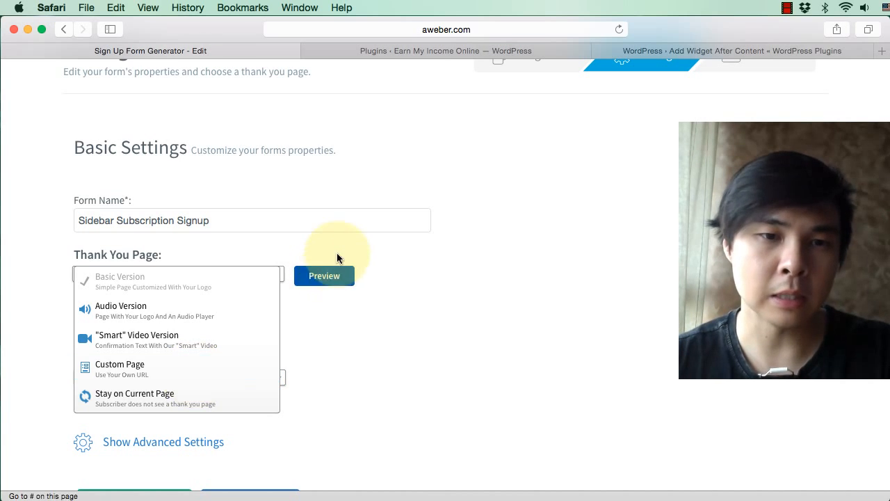
left_click(325, 277)
left_click(326, 276)
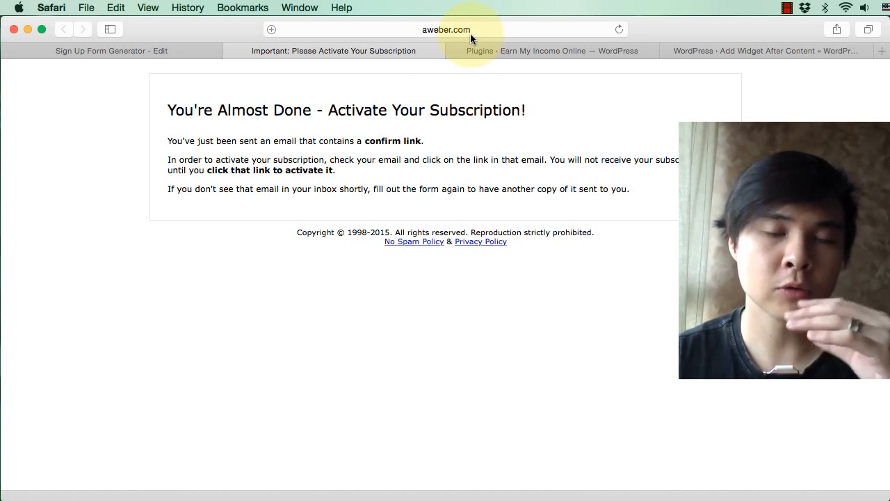
left_click(231, 51)
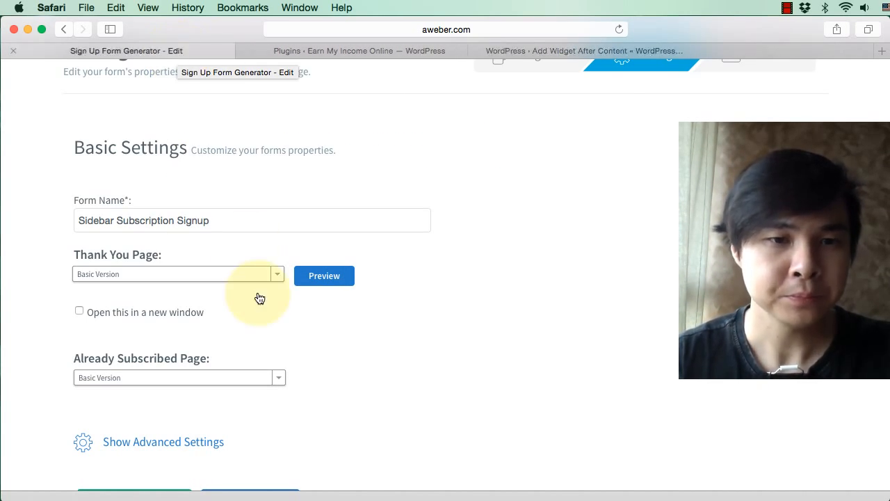
left_click(216, 280)
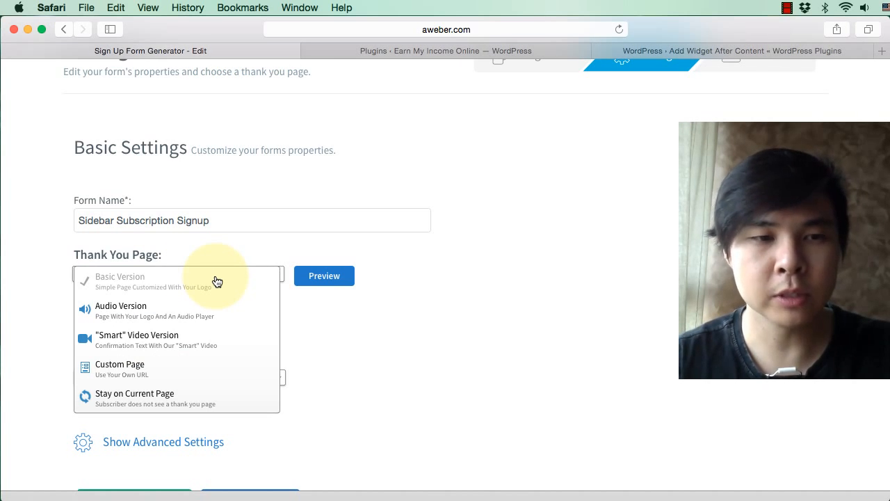
left_click(318, 328)
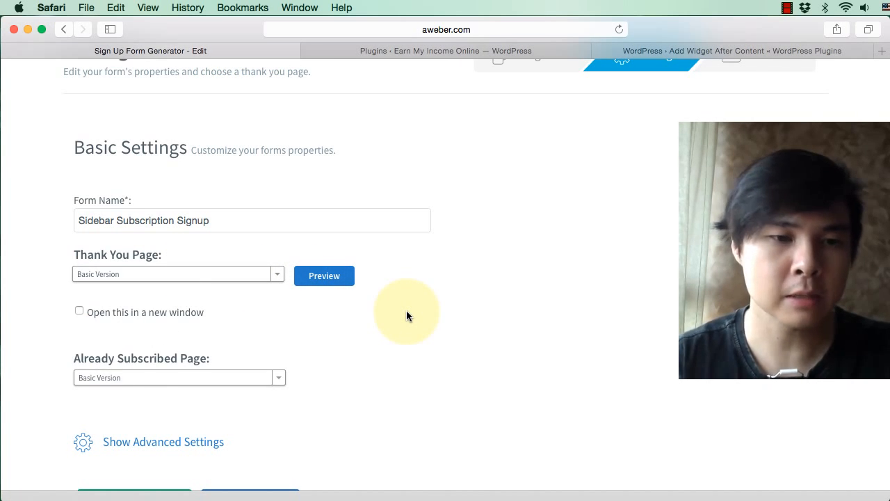
Step: Save the form settings and continue to step 3, publishing the form
scroll(406, 316, "down", 3)
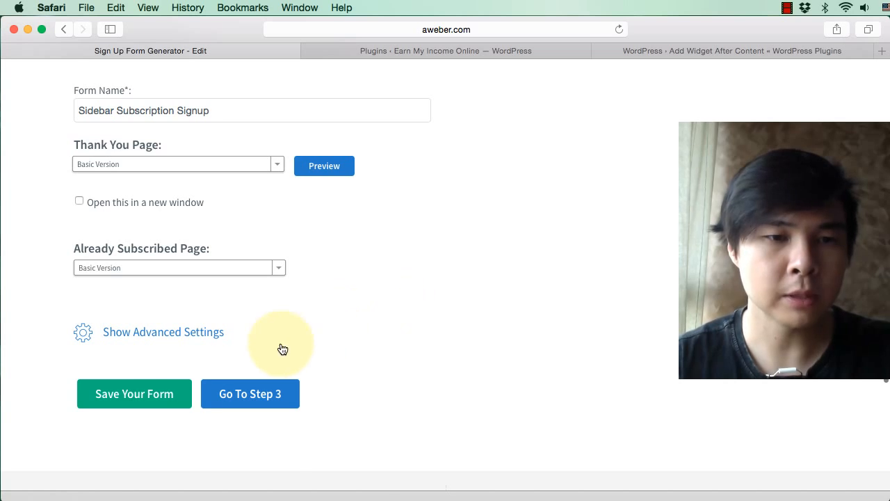
left_click(155, 393)
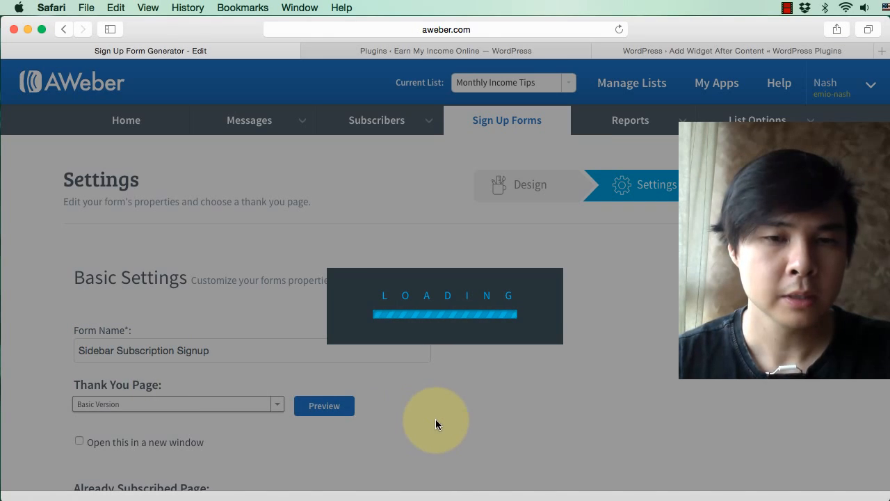
scroll(436, 418, "down", 3)
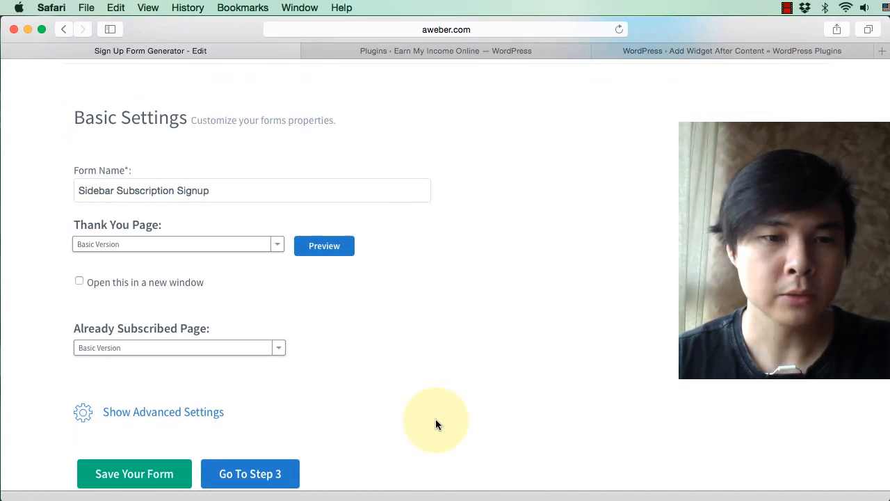
left_click(271, 480)
Step: Choose "I Will Install My Form" as the way to publish the form to the website
scroll(640, 356, "down", 3)
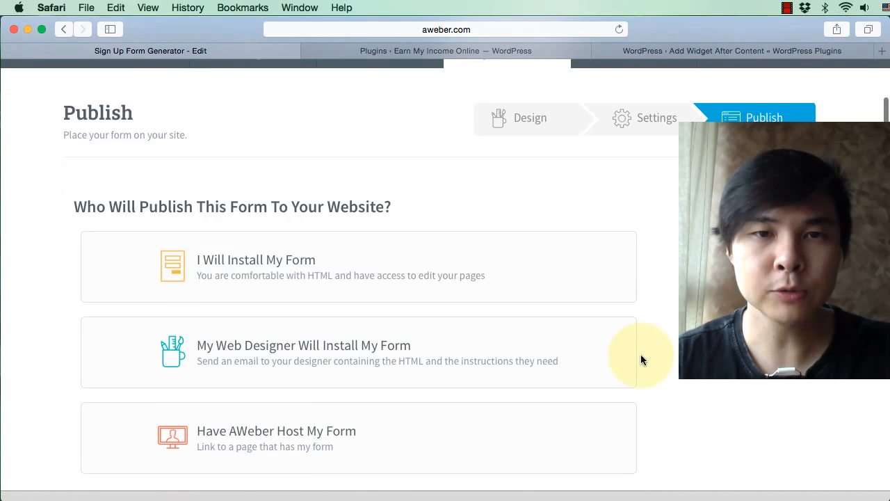
scroll(641, 354, "up", 2)
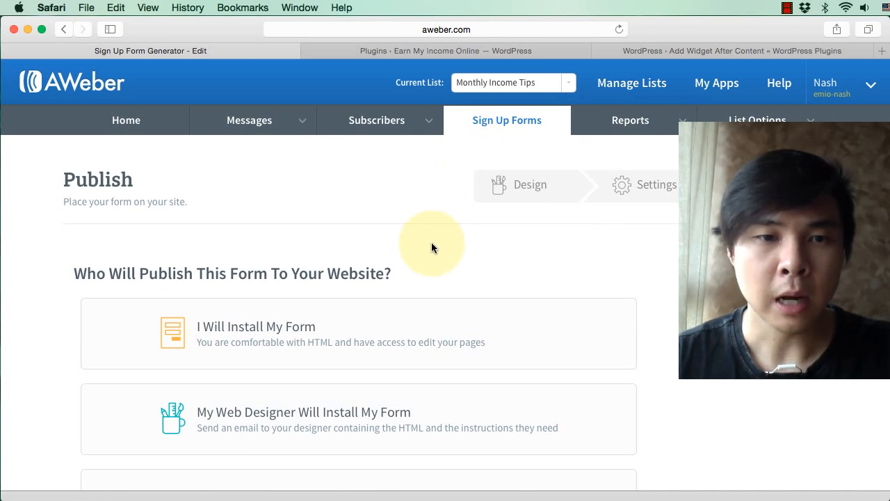
scroll(431, 247, "down", 2)
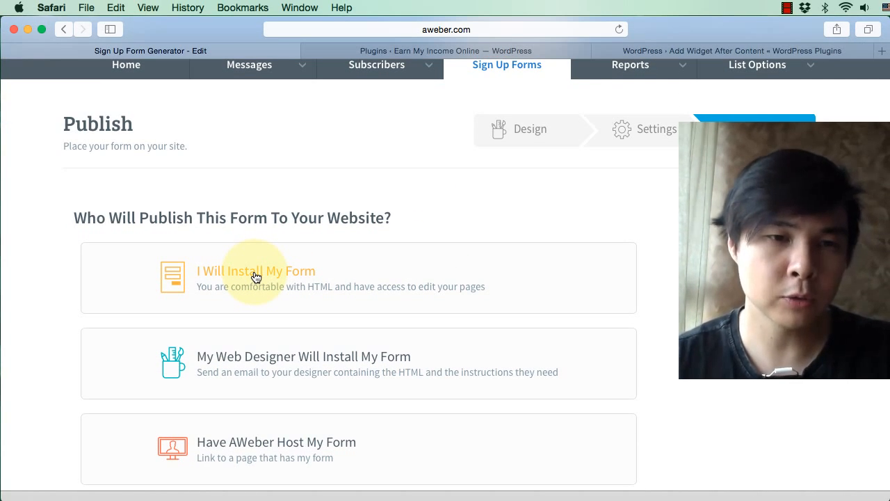
left_click(282, 273)
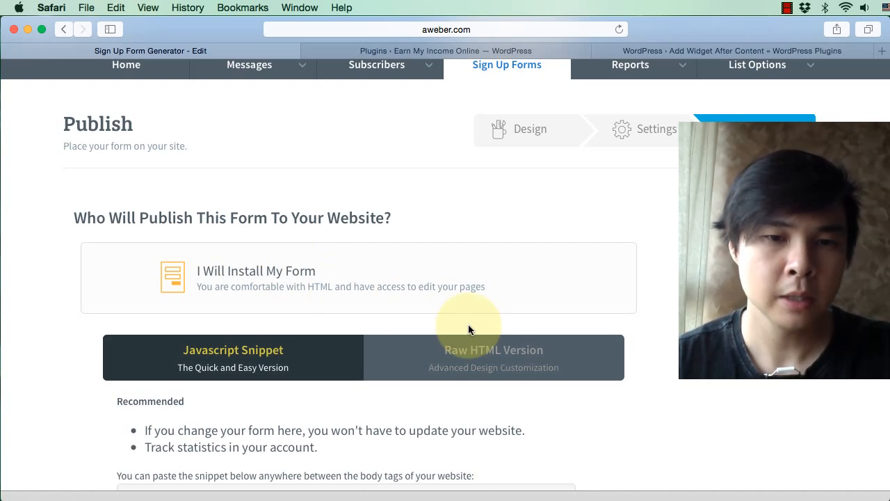
Step: Copy the form's entire Javascript snippet to the clipboard
scroll(471, 327, "down", 4)
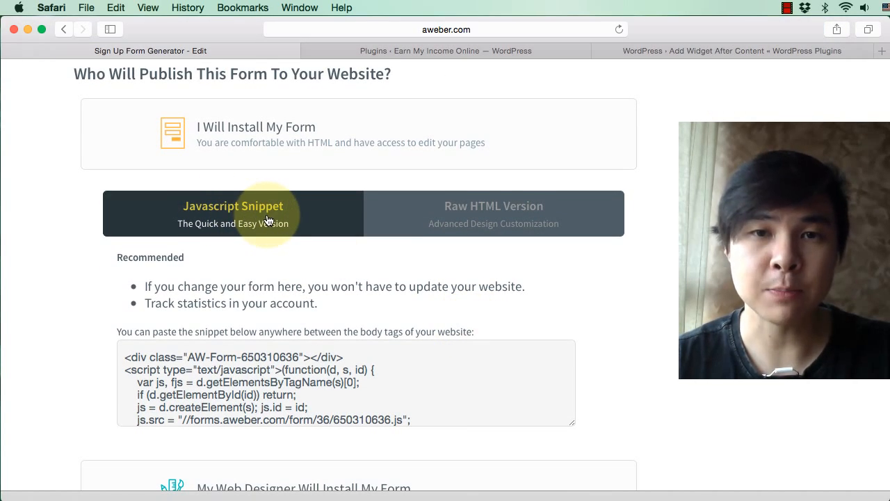
scroll(355, 362, "down", 2)
left_click(381, 321)
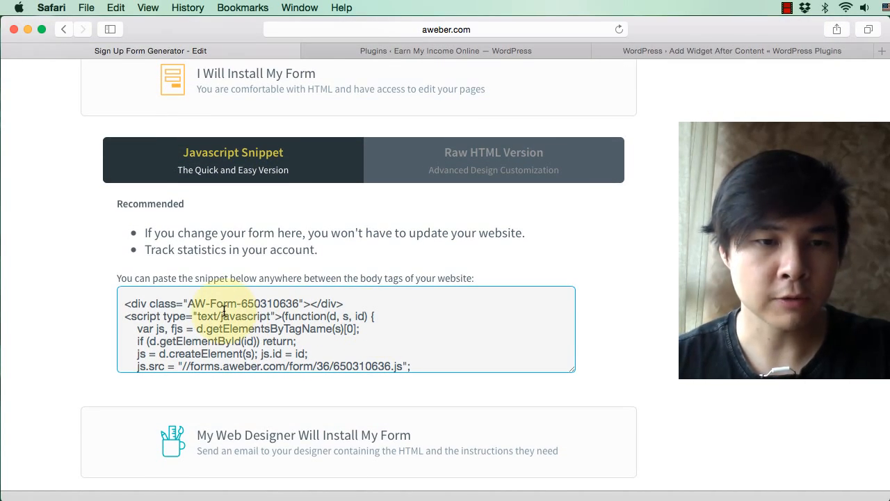
left_click_drag(125, 303, 336, 335)
key("super+a")
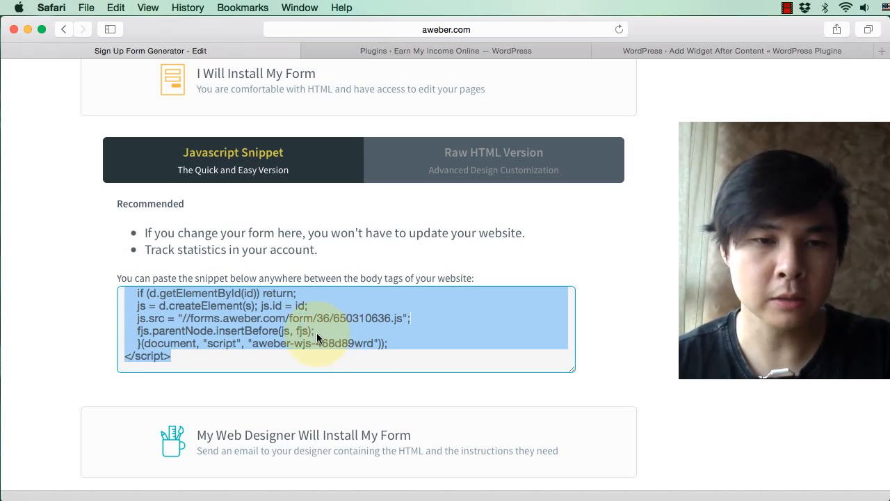
right_click(317, 338)
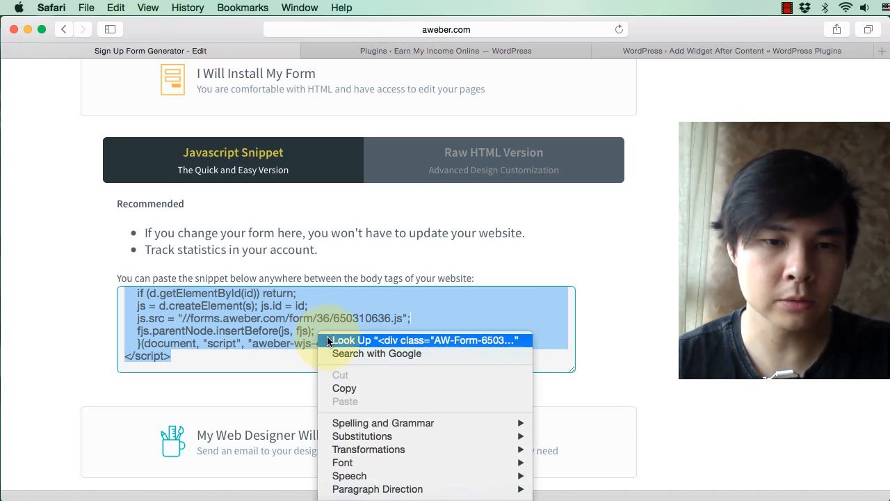
left_click(363, 387)
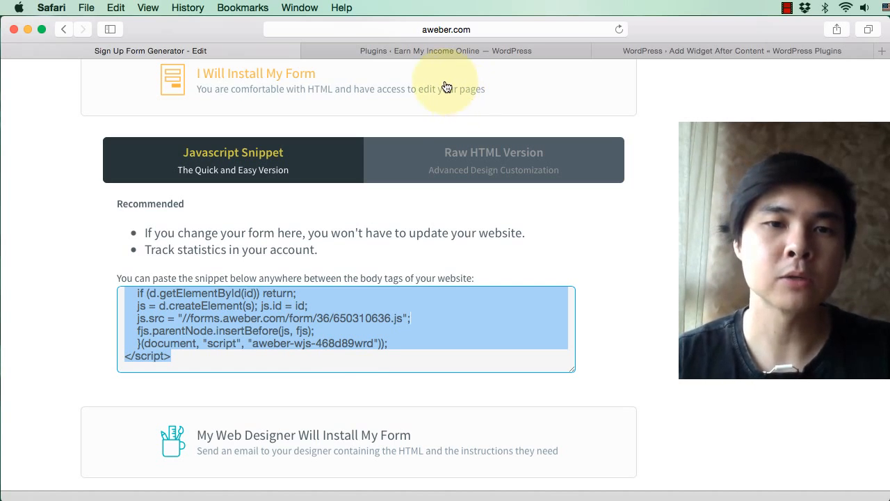
Step: Switch to the Earn My Income Online WordPress admin and open its widget management page
left_click(421, 53)
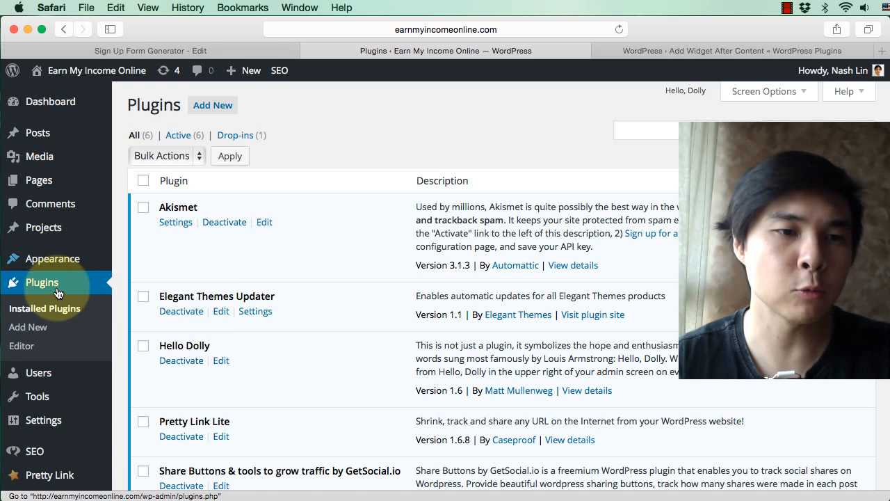
mouse_move(65, 265)
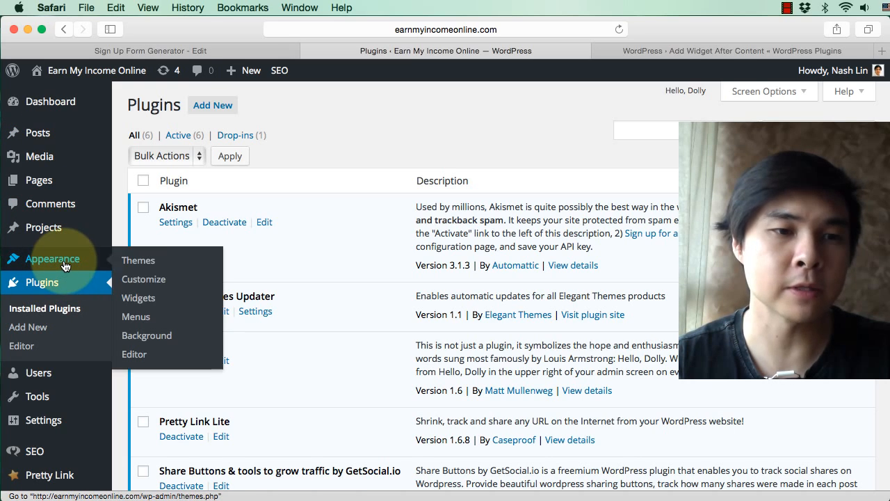
left_click(142, 299)
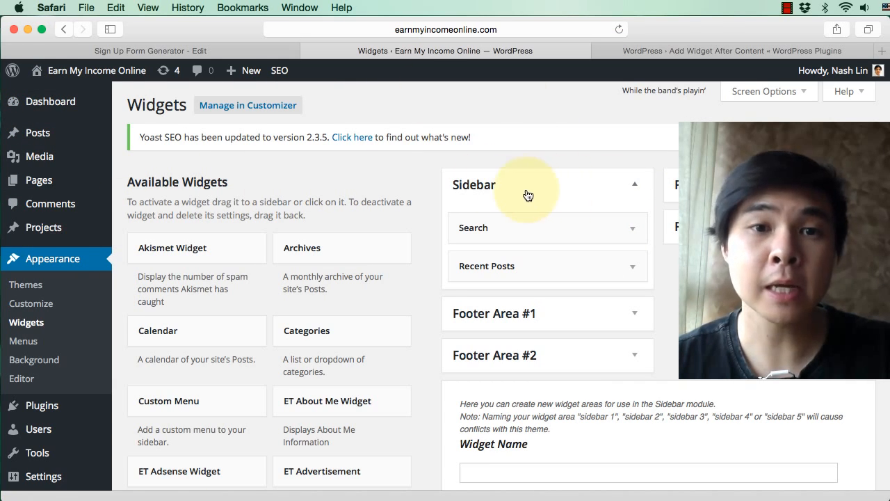
Step: Open the live site in a new tab and examine the sidebar beside the blog posts
mouse_move(111, 69)
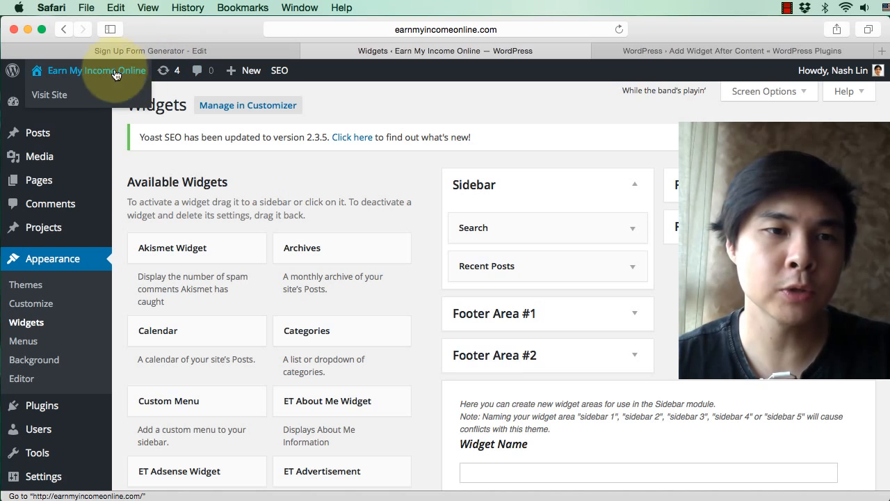
right_click(60, 103)
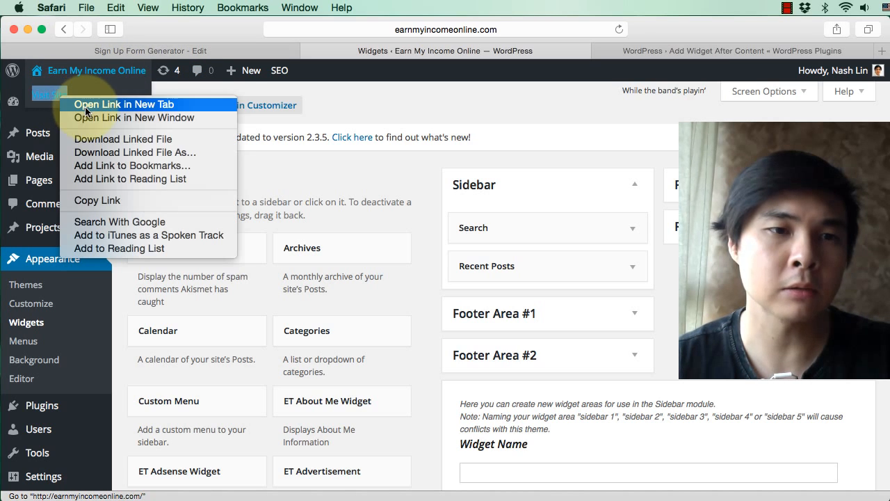
left_click(89, 104)
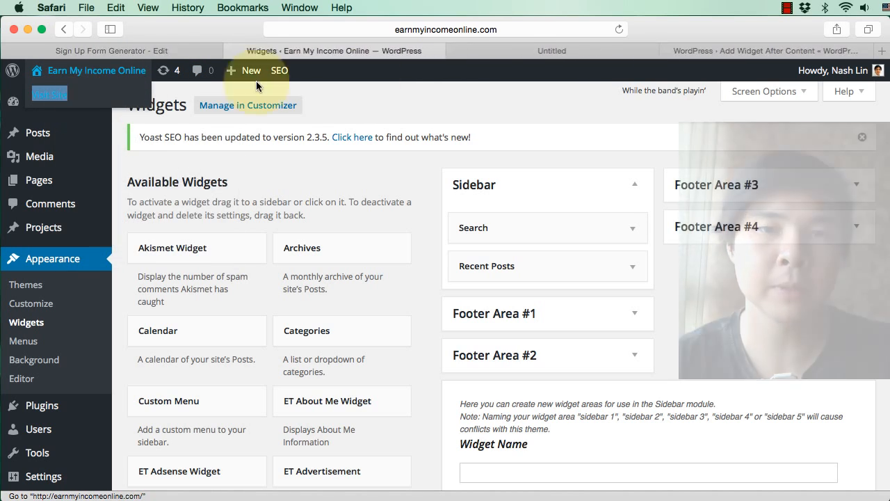
left_click(534, 51)
scroll(592, 297, "down", 5)
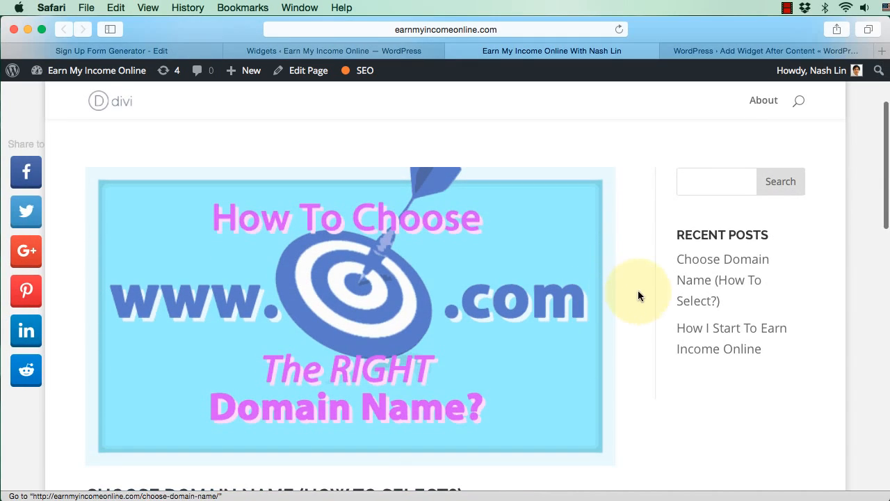
scroll(709, 369, "down", 10)
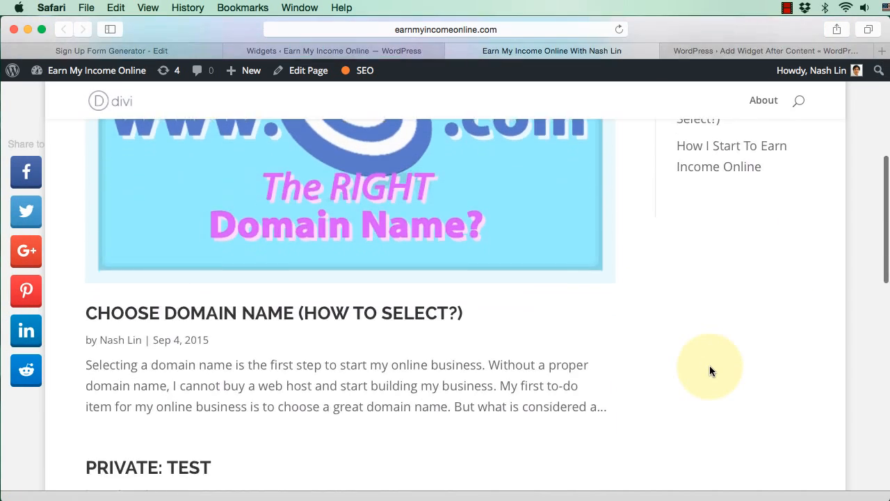
scroll(709, 371, "up", 10)
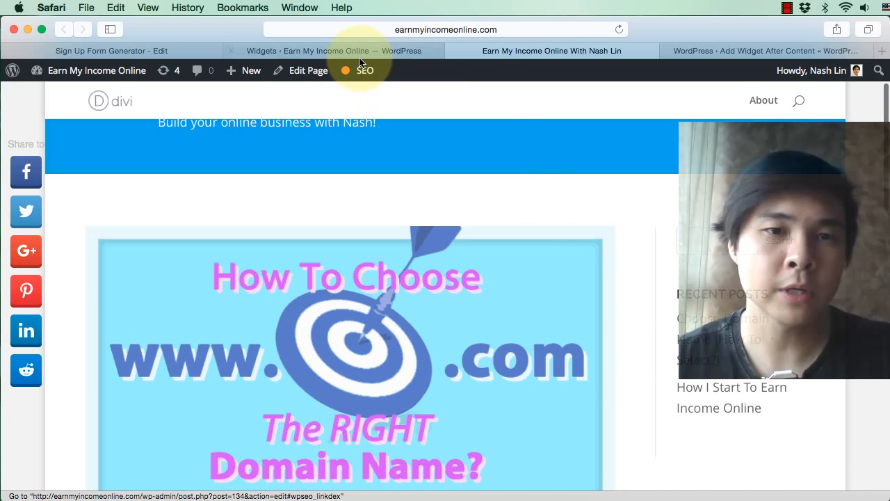
Step: Return to the WordPress widgets page and add a Text widget above Search in the Sidebar area
left_click(356, 52)
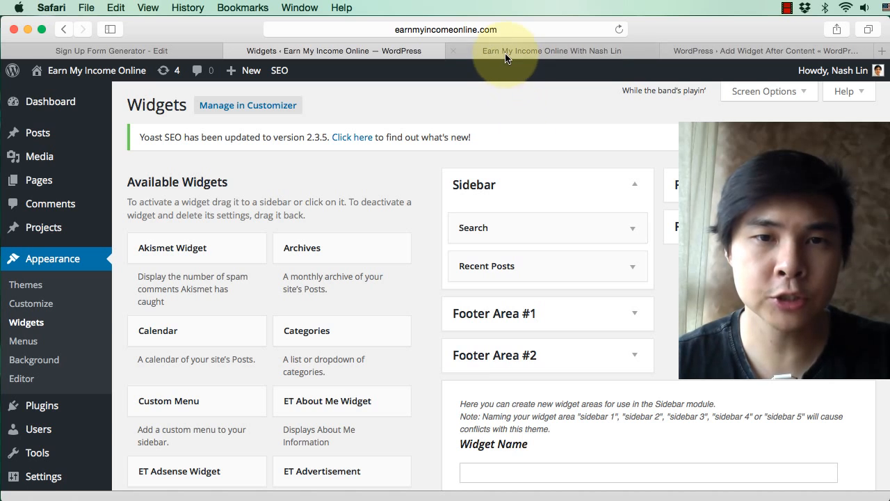
scroll(323, 372, "down", 5)
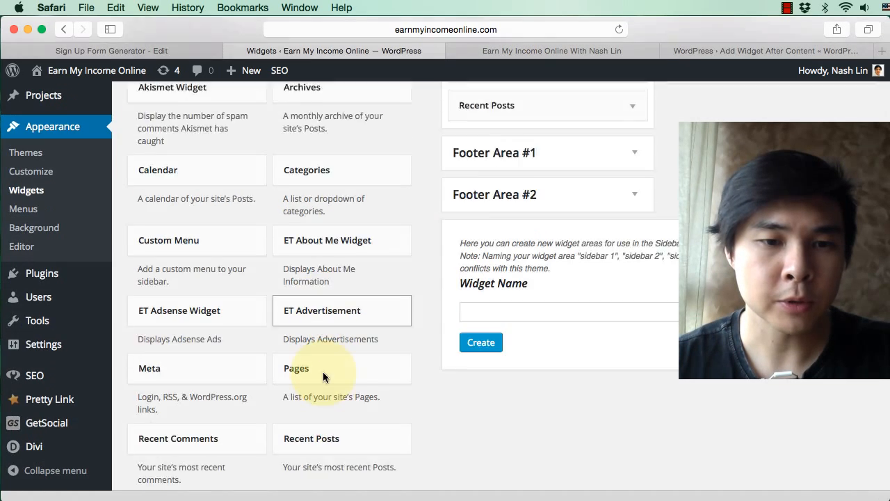
scroll(323, 376, "down", 3)
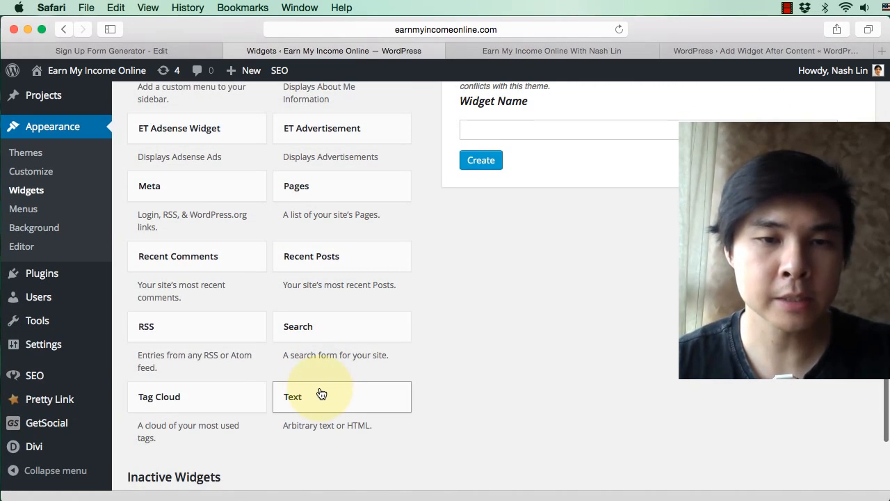
left_click_drag(334, 397, 516, 195)
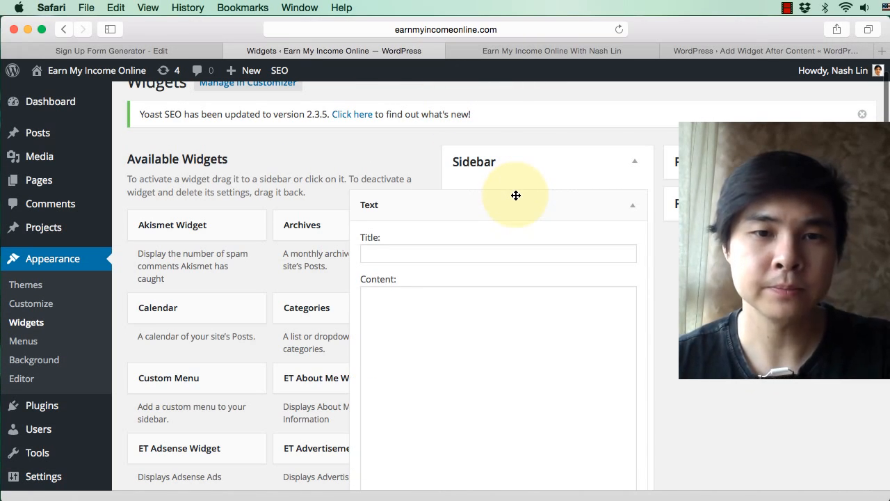
Step: Paste the copied AWeber snippet into the Text widget's content, leave its title empty, and save the widget
left_click(393, 323)
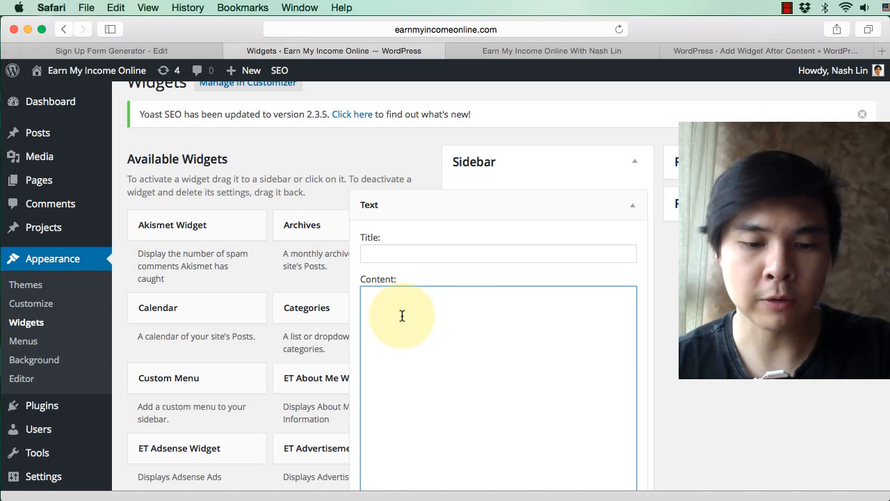
right_click(402, 315)
left_click(434, 352)
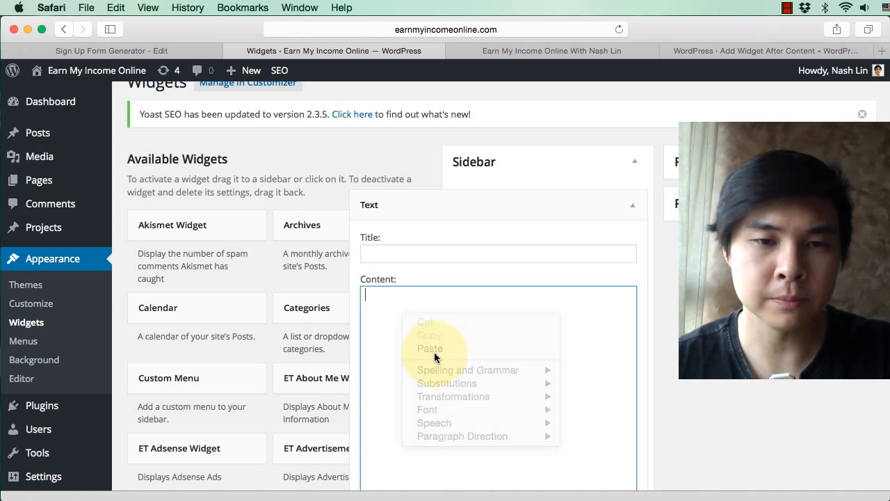
left_click(404, 256)
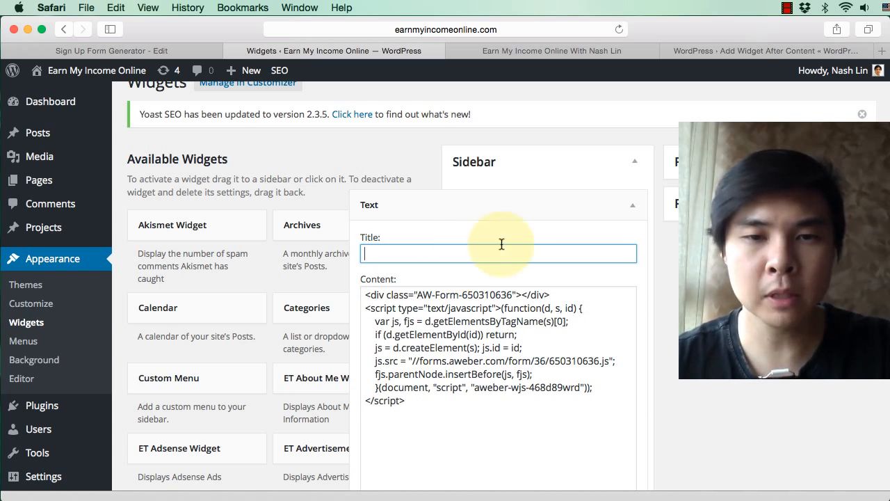
scroll(593, 249, "down", 1)
scroll(593, 248, "down", 4)
left_click(621, 432)
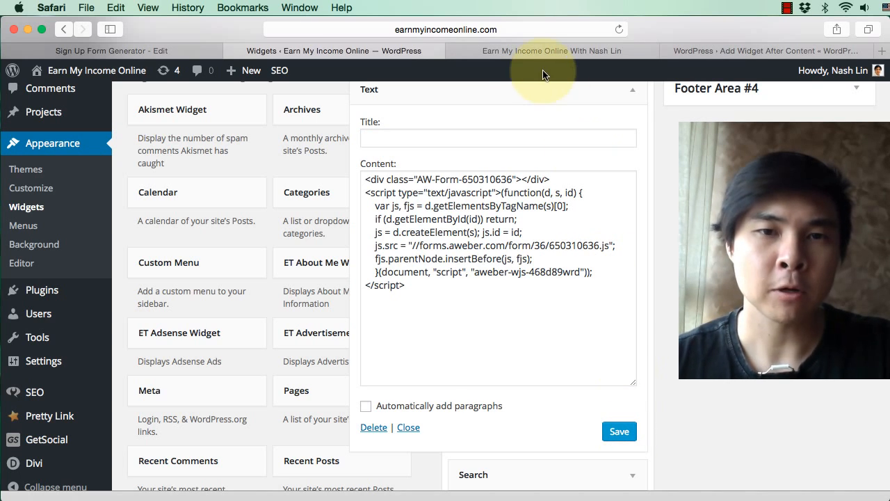
Step: Open the live site's home page and check the sign up form in the sidebar beside the blog posts
left_click(509, 53)
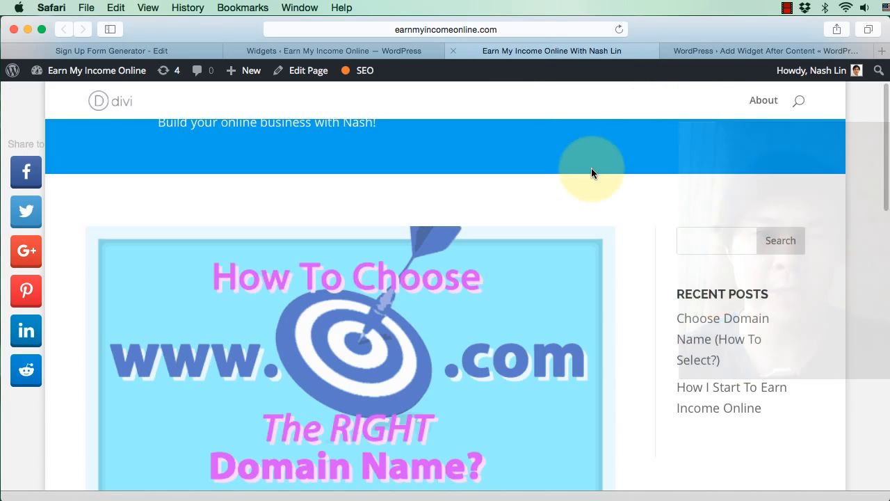
scroll(592, 170, "up", 3)
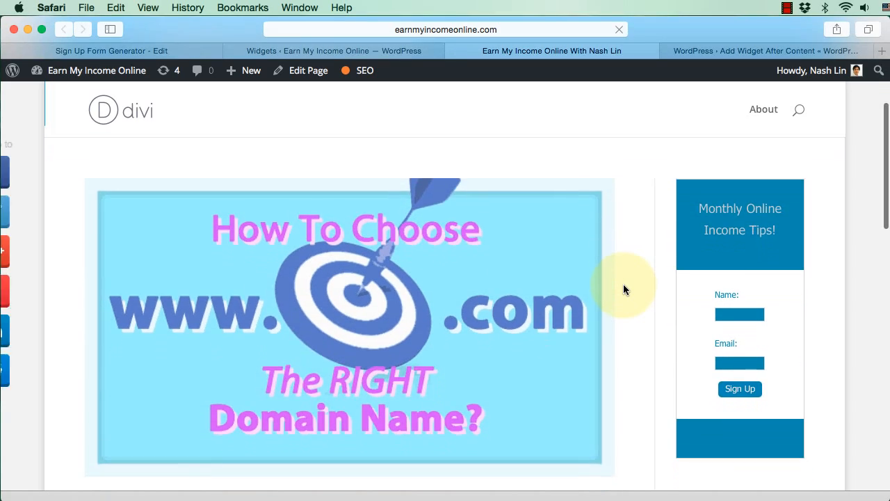
scroll(623, 289, "down", 3)
scroll(624, 288, "up", 2)
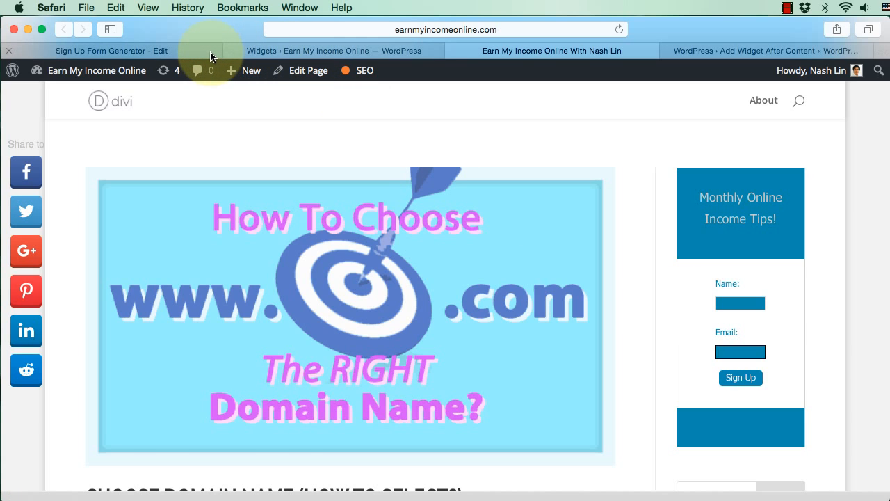
Step: Return to the AWeber sign up form generator and go back to the form's Design stage
left_click(174, 51)
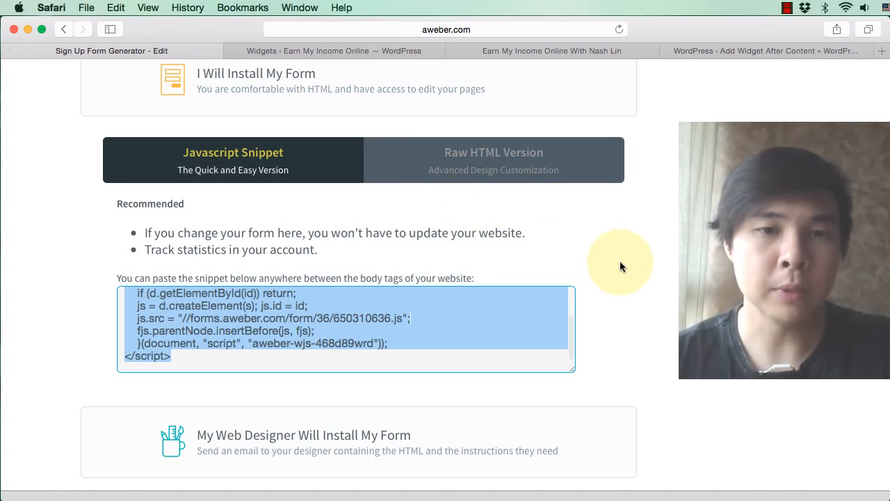
scroll(620, 260, "up", 3)
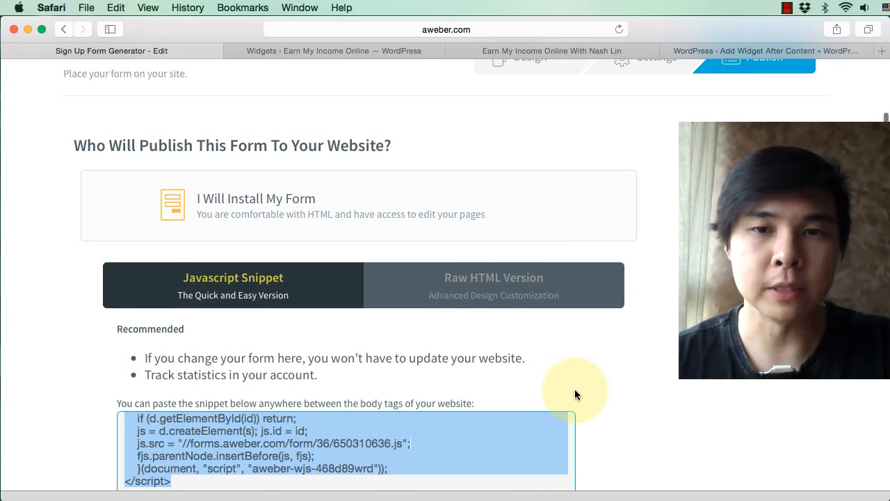
scroll(574, 394, "up", 3)
left_click(525, 185)
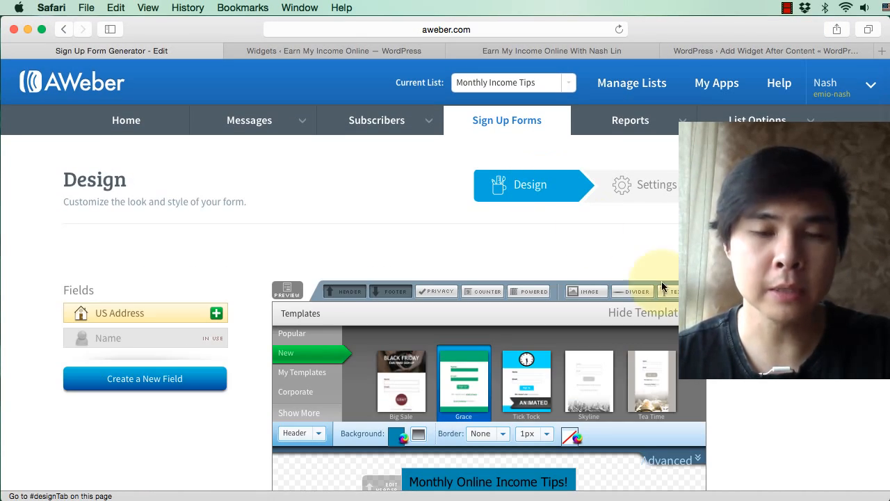
scroll(662, 285, "down", 5)
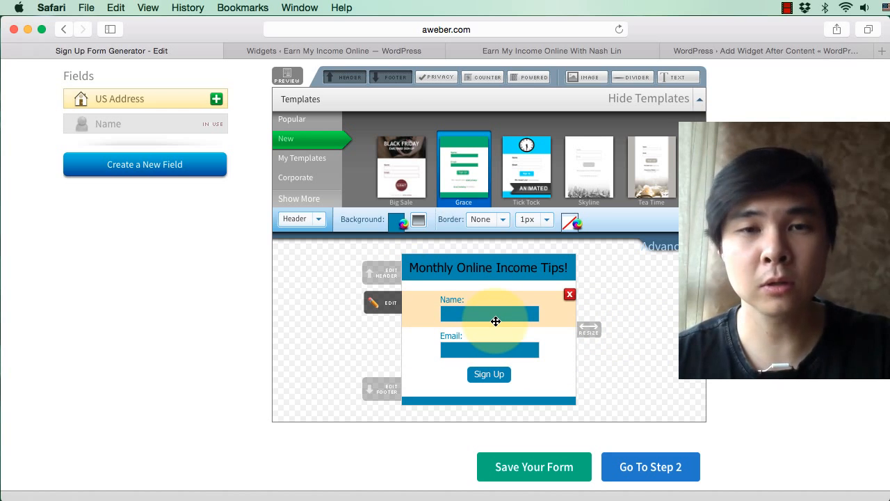
Step: Recheck the live blog page, and return to the AWeber form design to expand its advanced styling settings
left_click(726, 49)
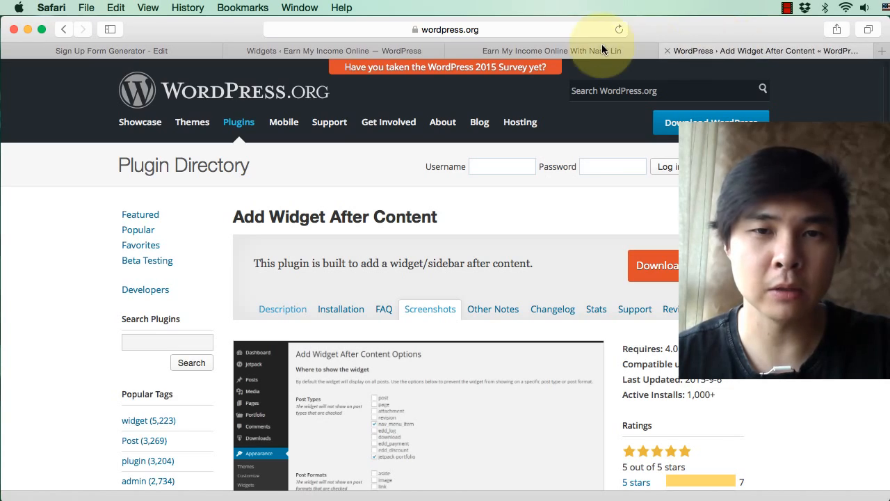
left_click(574, 46)
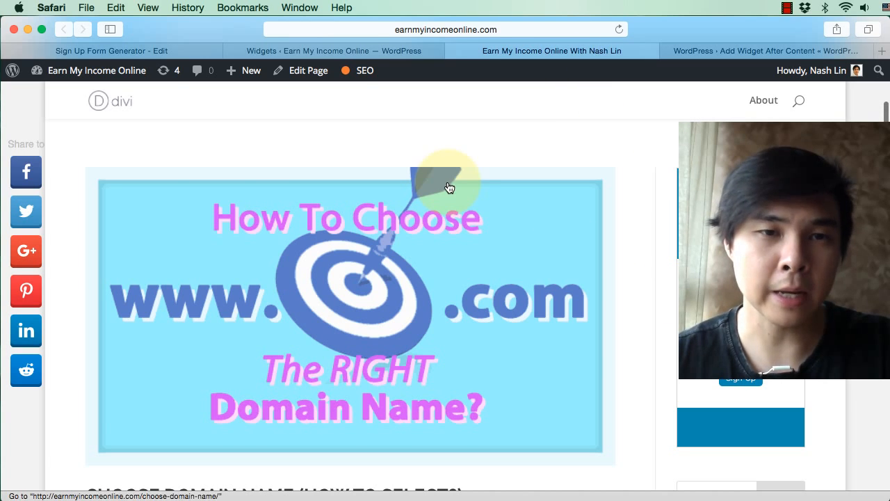
left_click(167, 49)
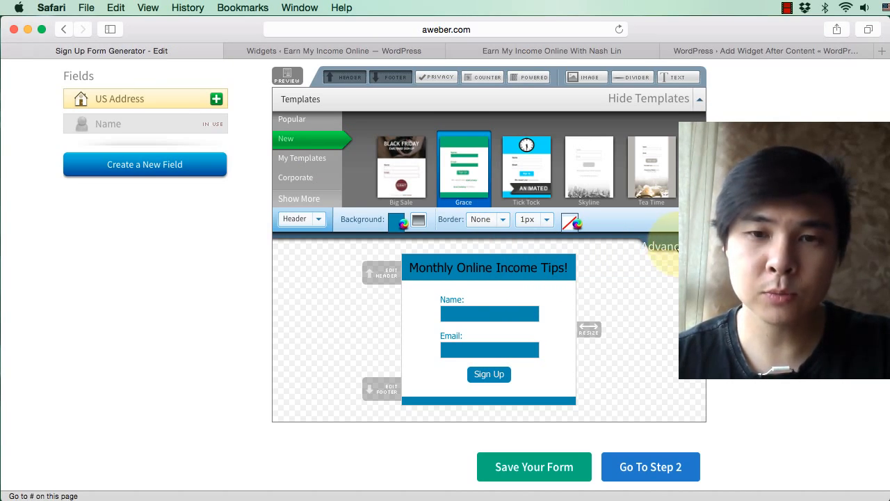
left_click(667, 255)
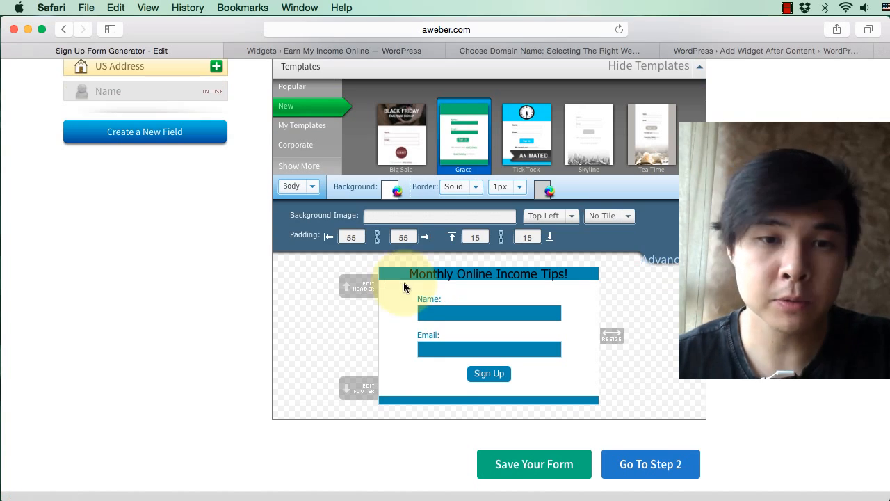
left_click(403, 319)
left_click(405, 350)
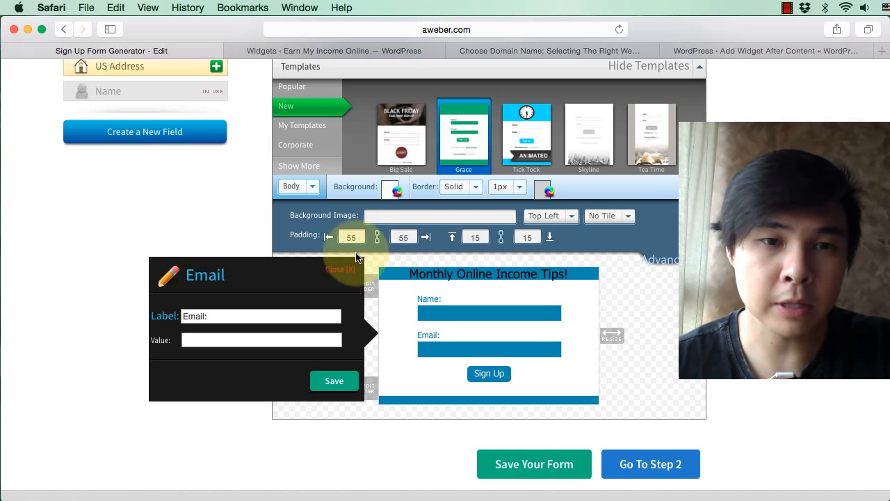
left_click(351, 273)
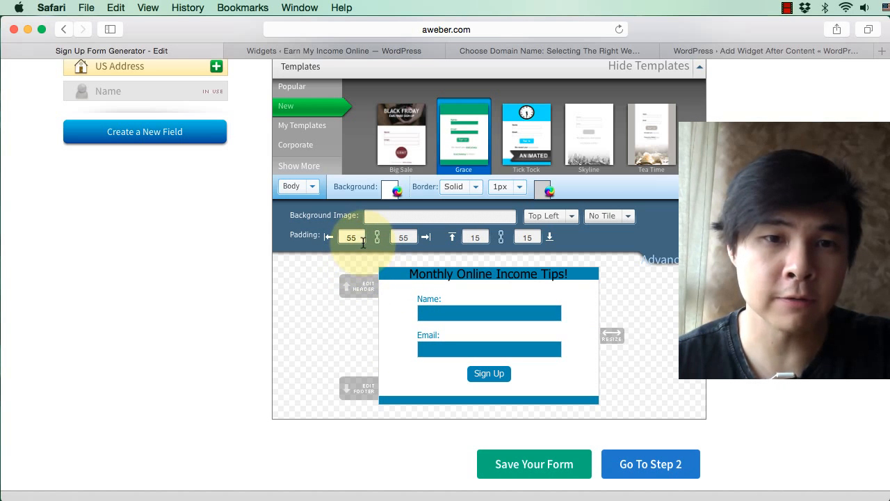
Step: Set the form body's padding to 5 on all four sides and save the form
left_click(361, 237)
type("5")
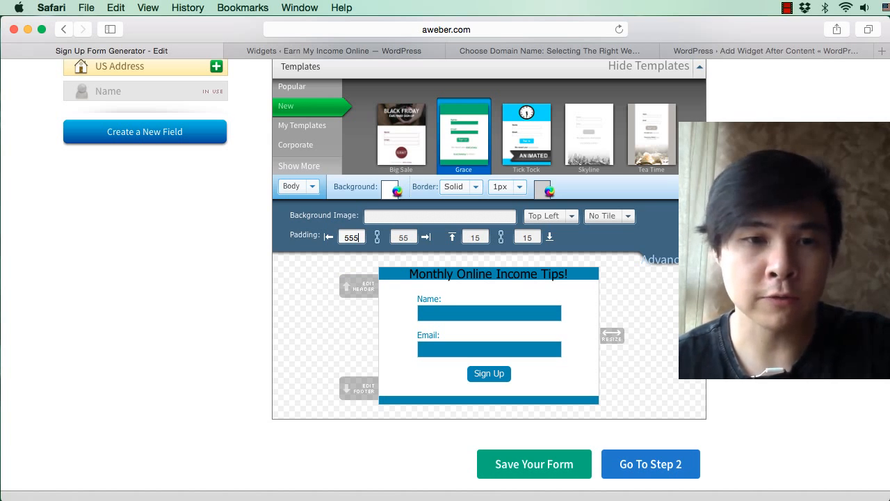
key("BackSpace")
key("BackSpace")
key("BackSpace")
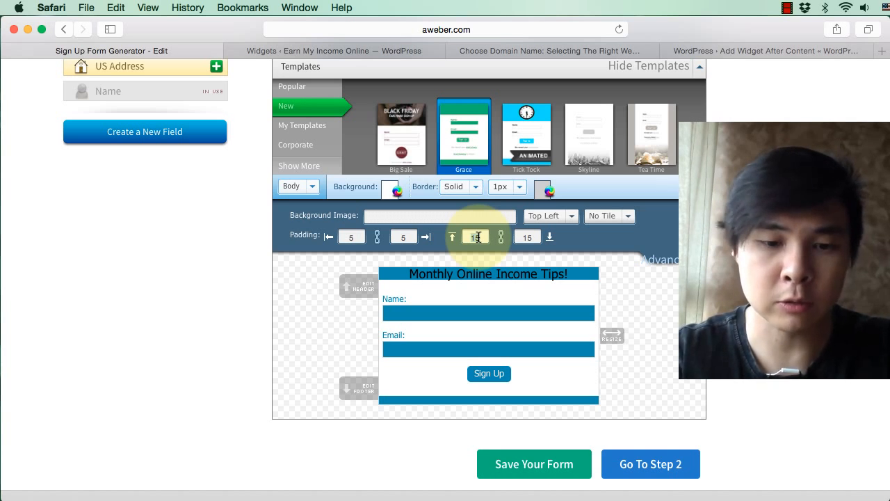
type("5")
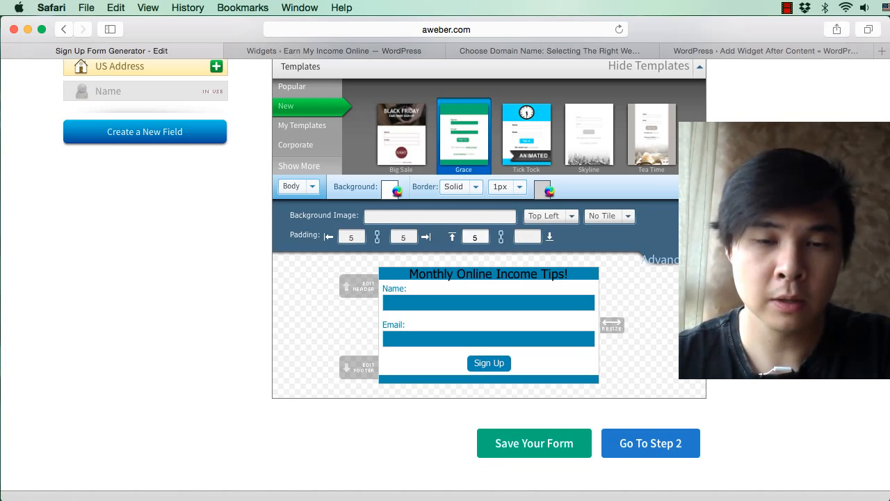
double_click(527, 238)
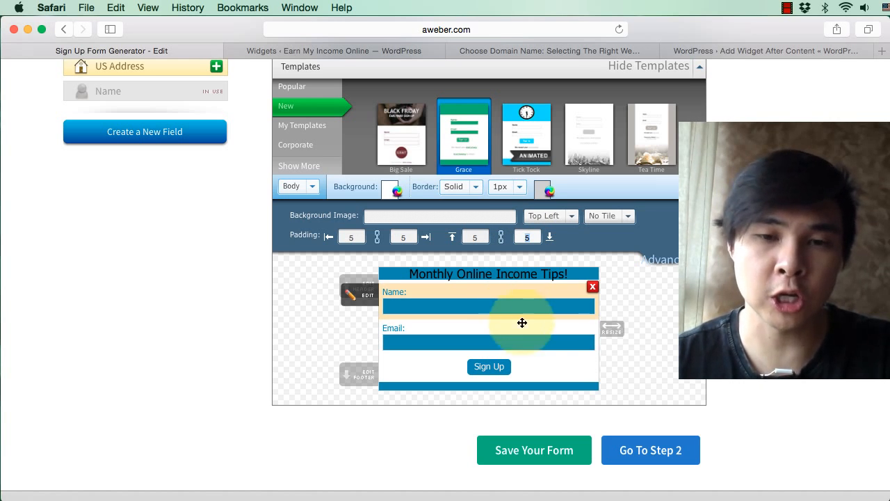
left_click(527, 456)
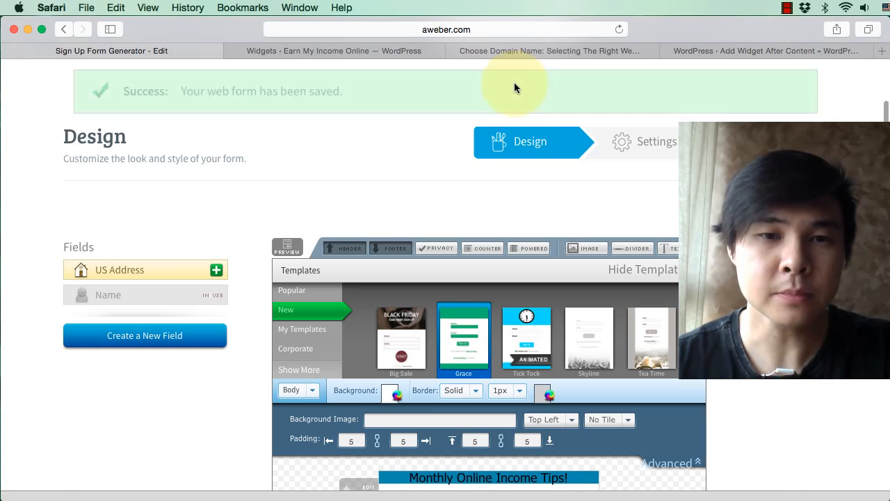
Step: Examine the live Choose Domain Name post down to the area between its share buttons and the comment section
left_click(518, 49)
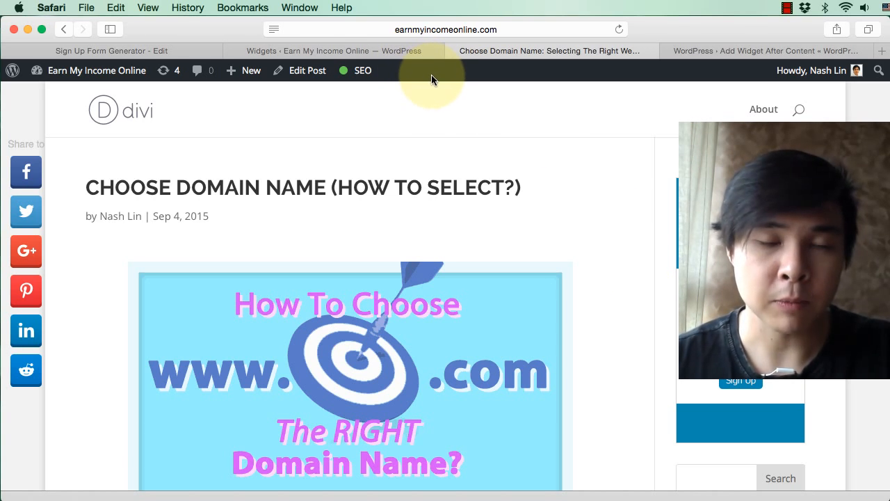
scroll(612, 197, "down", 10)
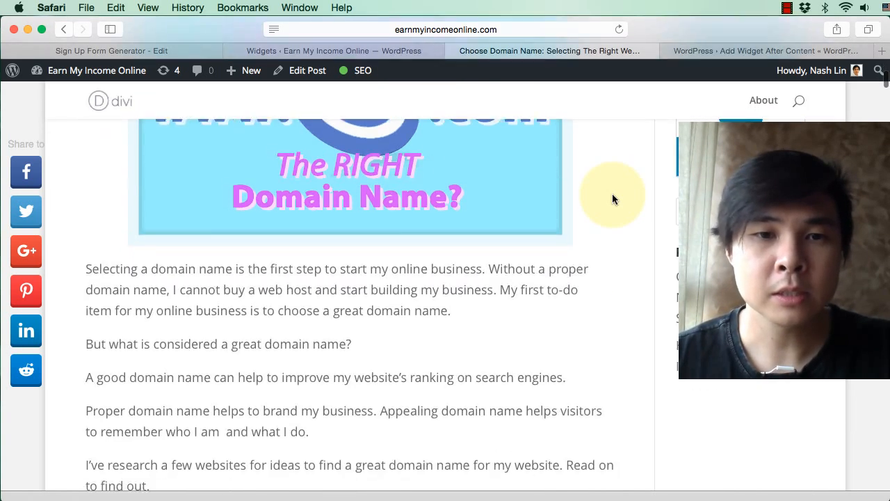
scroll(612, 193, "down", 20)
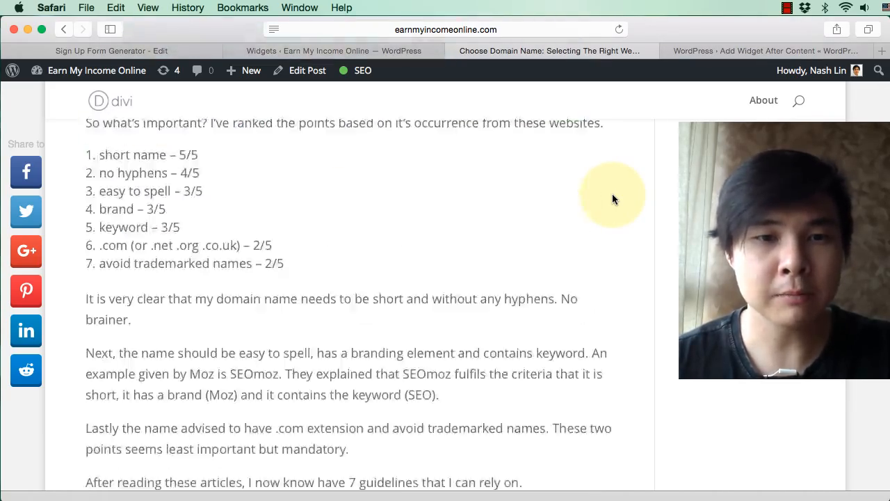
scroll(611, 199, "down", 20)
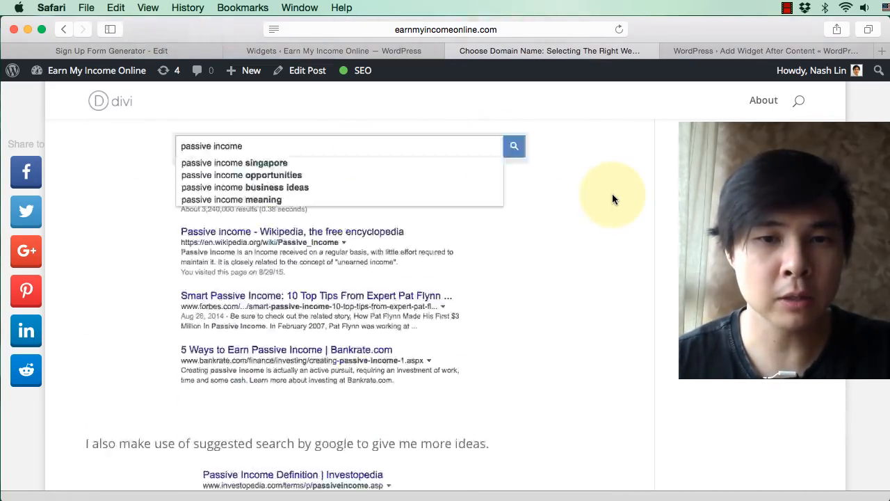
scroll(612, 194, "up", 15)
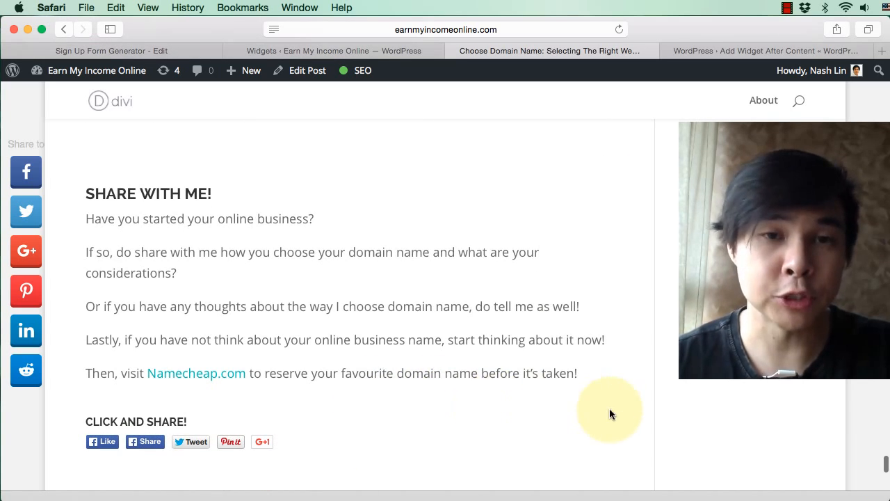
scroll(641, 350, "down", 3)
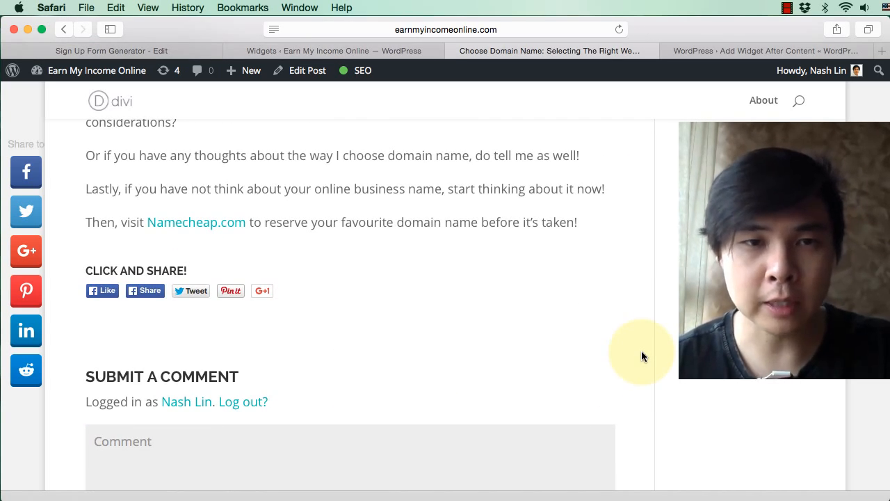
Step: Return to AWeber and start a new sign up form for the Monthly Income Tips list
left_click(126, 51)
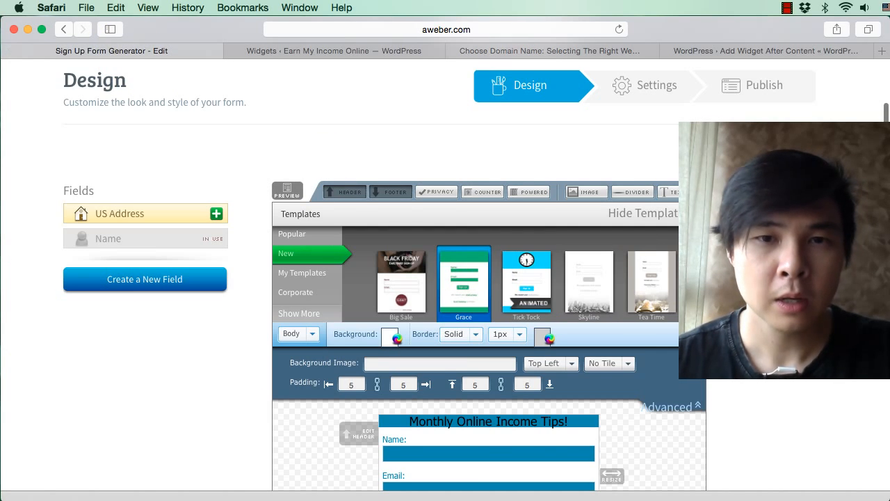
scroll(616, 128, "up", 3)
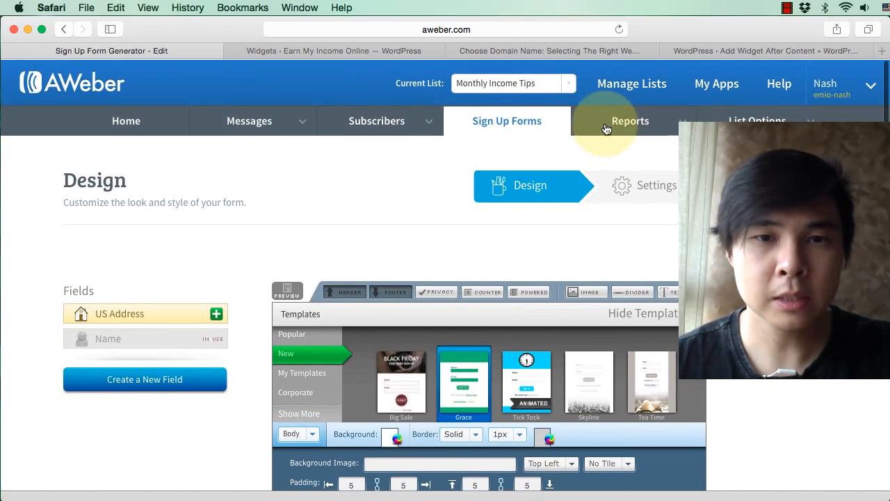
left_click(508, 122)
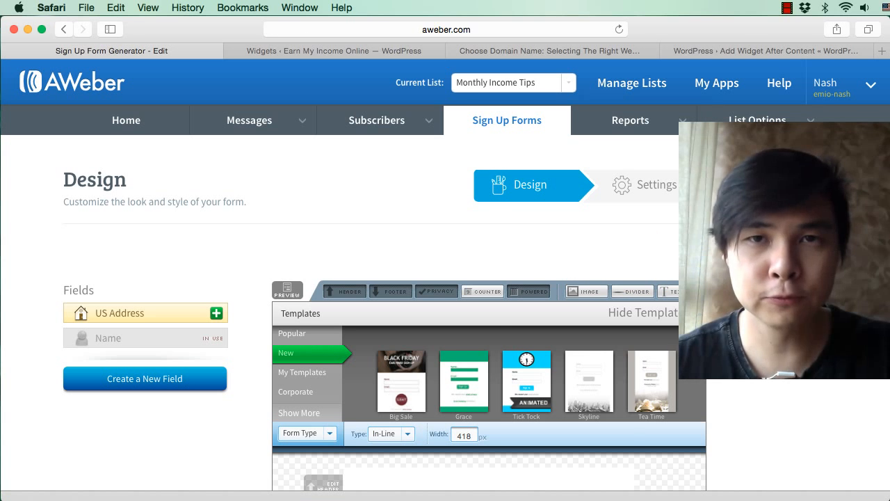
Step: Remove the email privacy line and the "Powered by AWeber Email Marketing" line from the new form
scroll(446, 279, "down", 4)
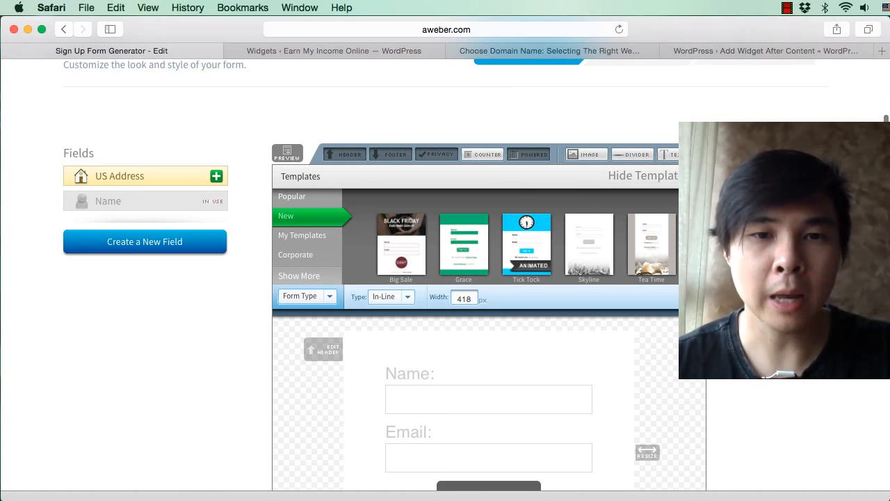
scroll(445, 278, "down", 6)
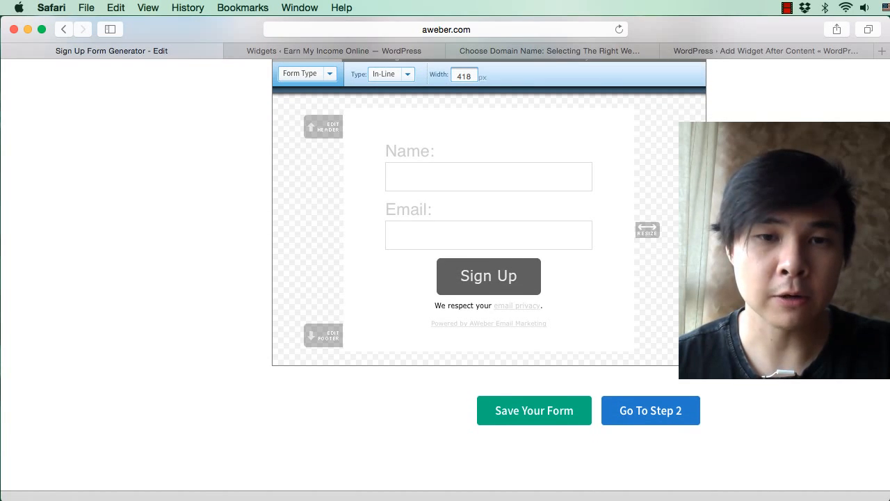
scroll(453, 261, "up", 4)
scroll(453, 261, "down", 3)
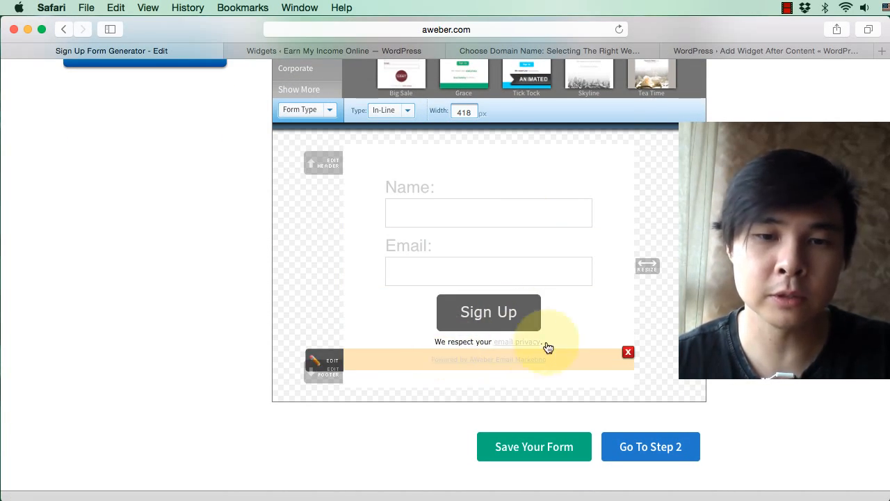
left_click(628, 350)
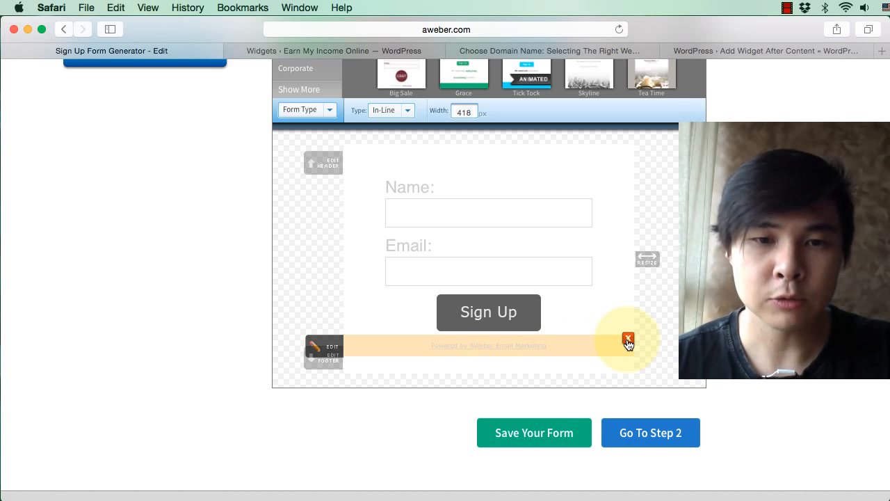
left_click(628, 341)
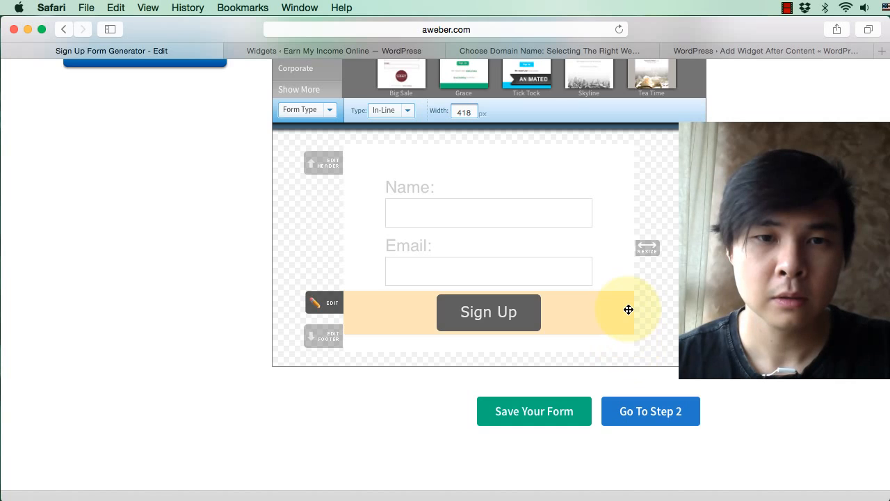
Step: Add a centered 18px header reading "Monthly Income Tips" to the new form and save the form
scroll(612, 306, "up", 3)
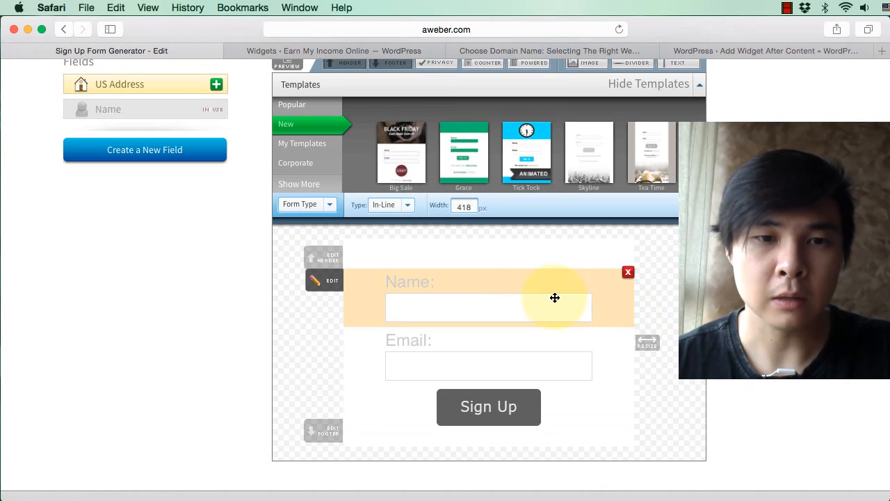
left_click(339, 259)
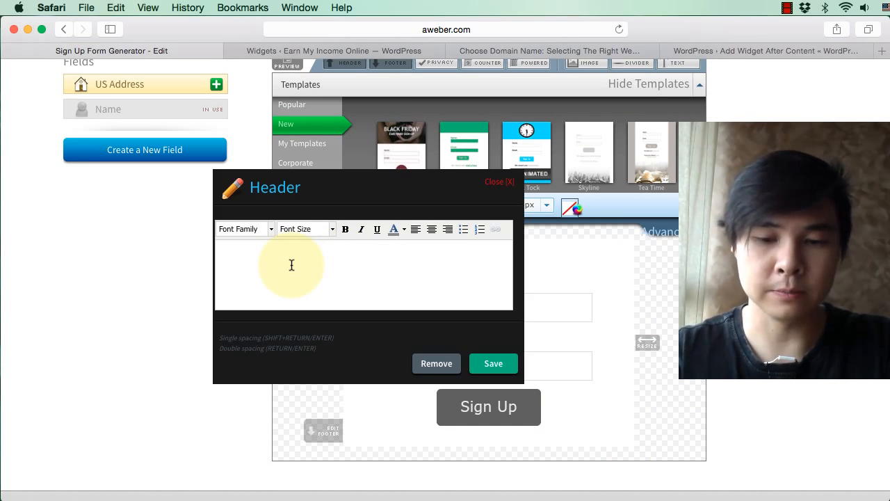
key("super+a")
left_click(305, 228)
left_click(323, 311)
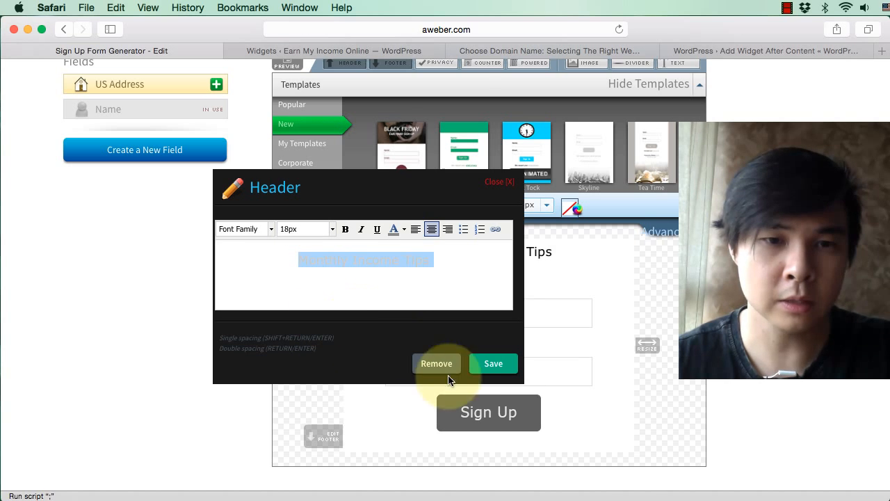
left_click(485, 372)
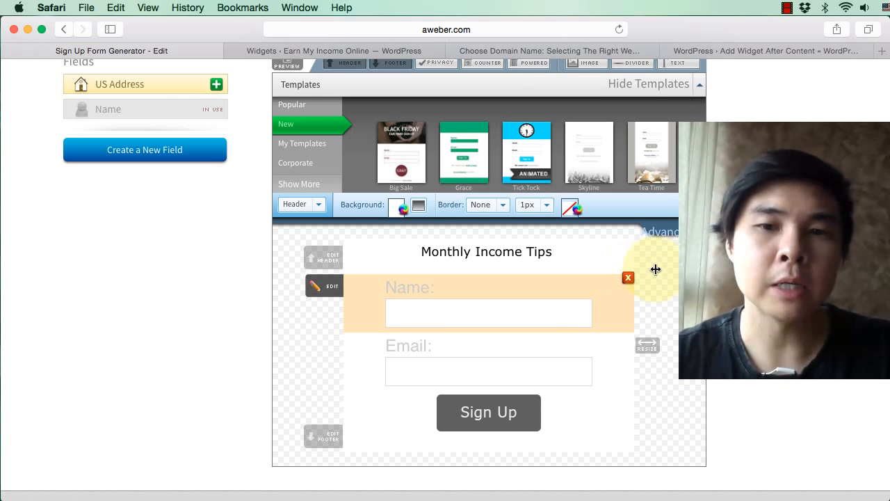
scroll(664, 275, "up", 3)
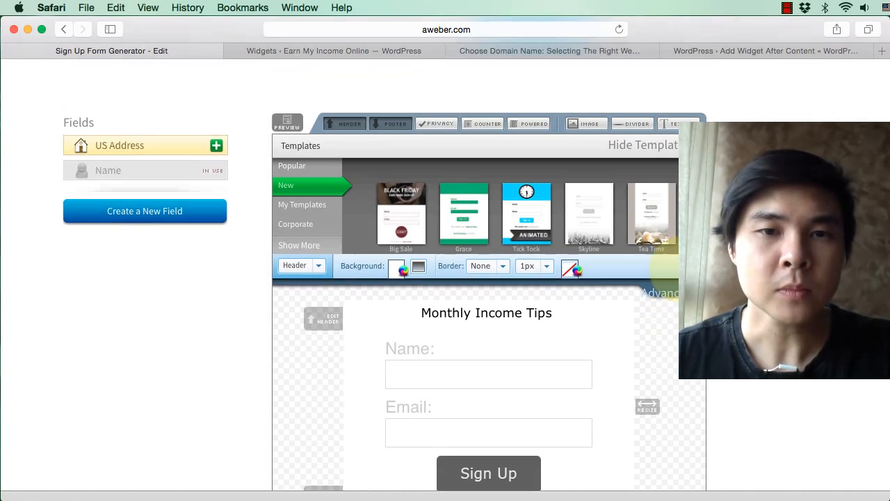
scroll(664, 278, "up", 2)
scroll(572, 354, "down", 6)
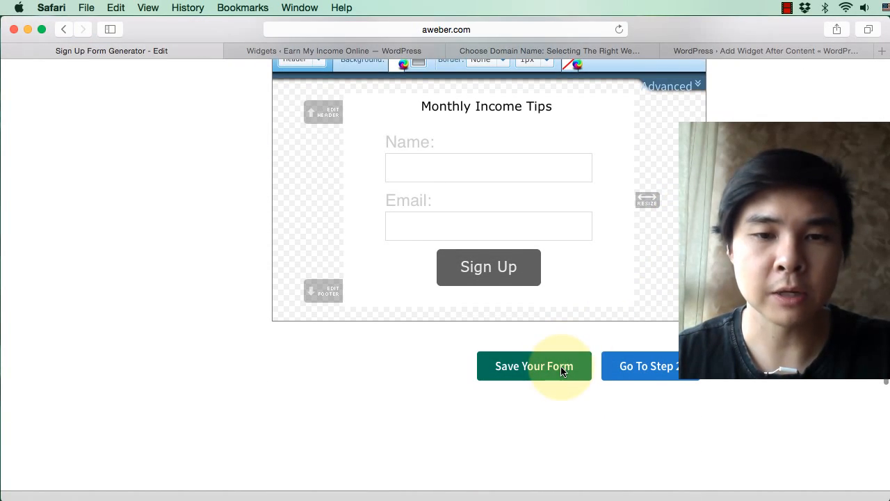
left_click(562, 369)
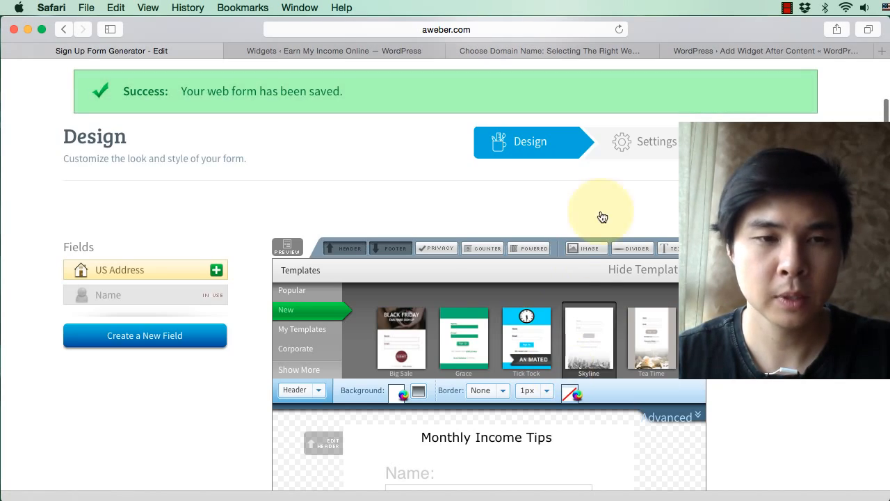
Step: Go to the form's settings and name the form "End Post Signup"
left_click(631, 143)
left_click(139, 309)
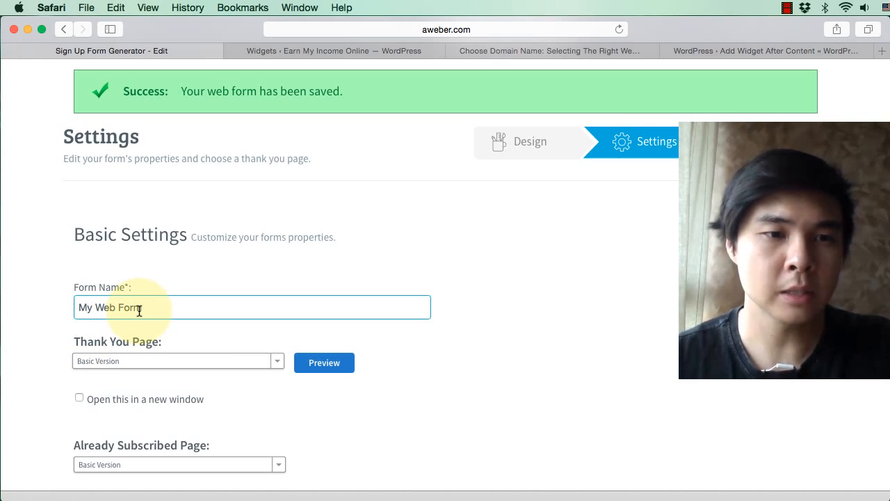
key("super+a")
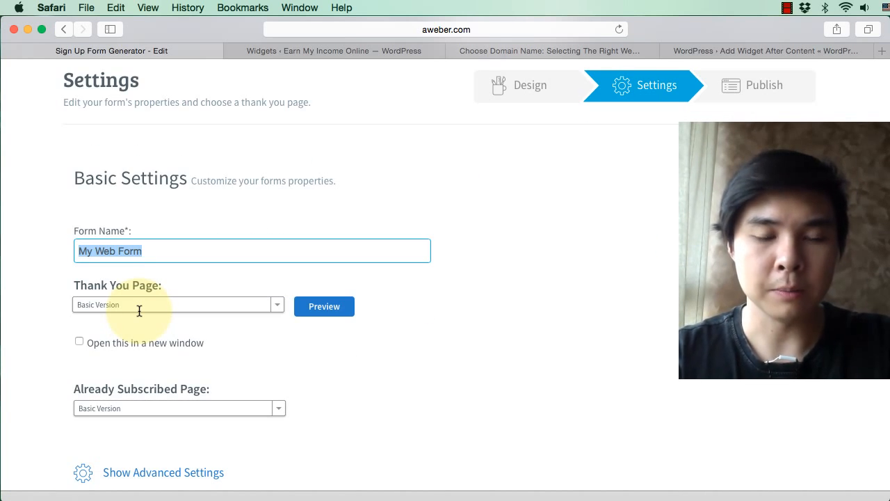
type("End Post Signup")
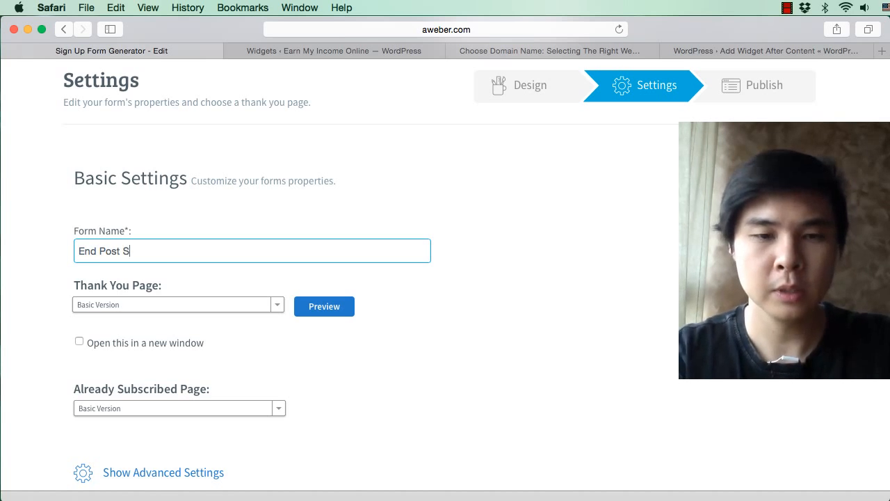
Step: Keep the Basic Version thank you page, set it to open in a new window, and save the form
left_click(162, 304)
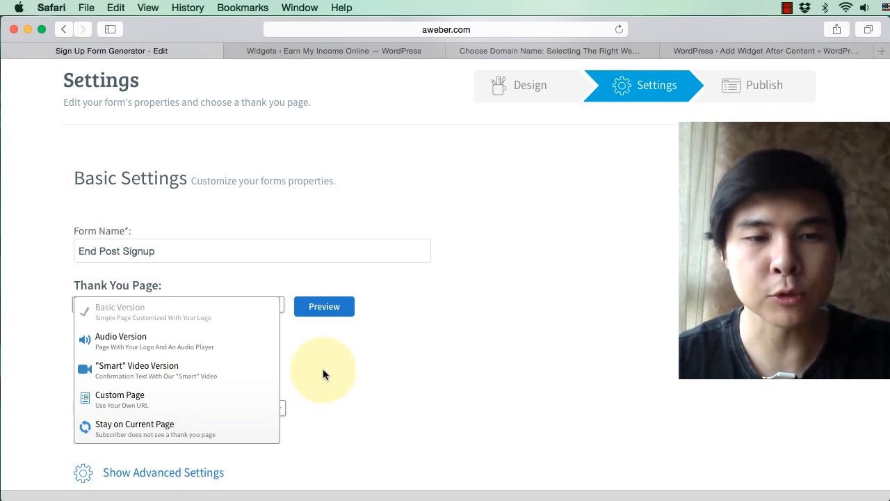
left_click(366, 347)
left_click(199, 343)
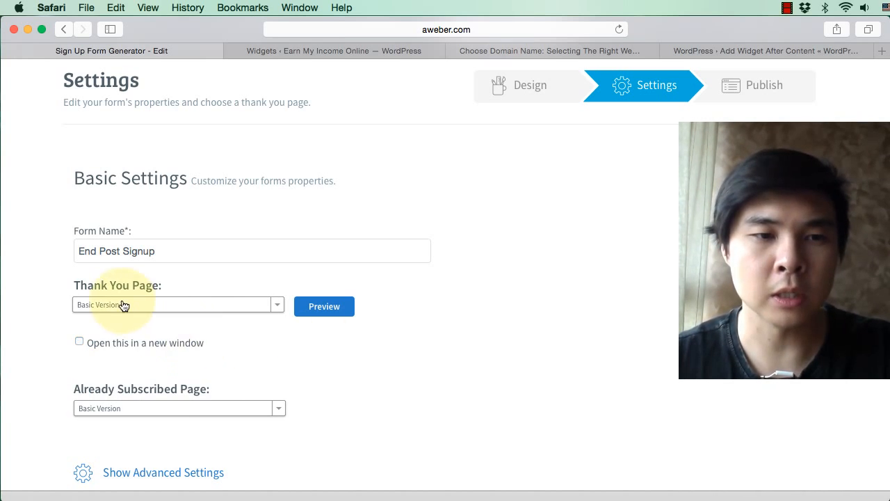
left_click(142, 344)
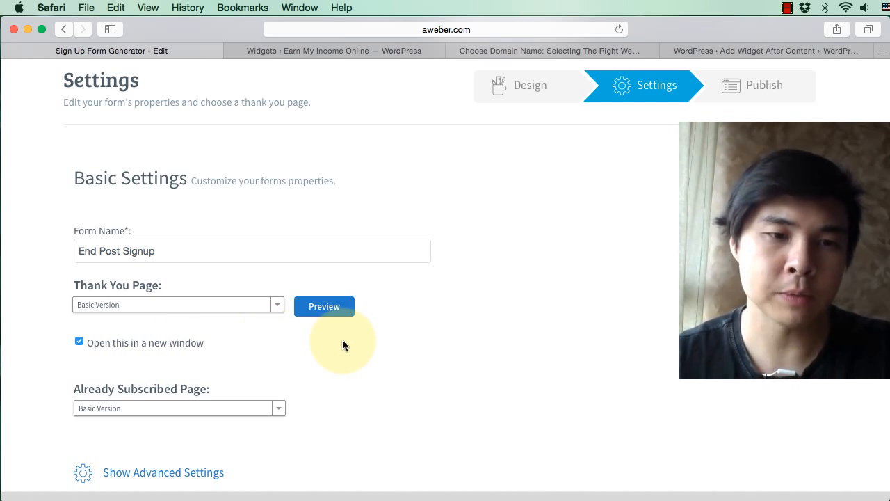
scroll(342, 341, "down", 2)
scroll(342, 345, "down", 2)
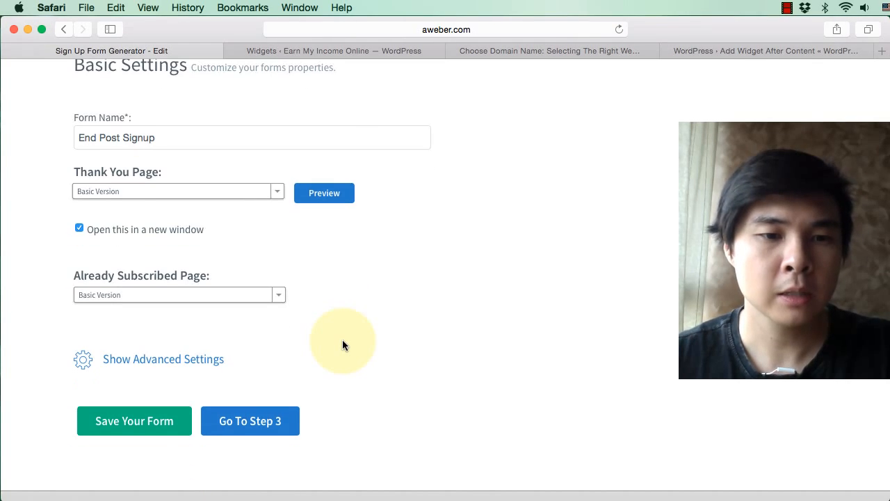
left_click(171, 422)
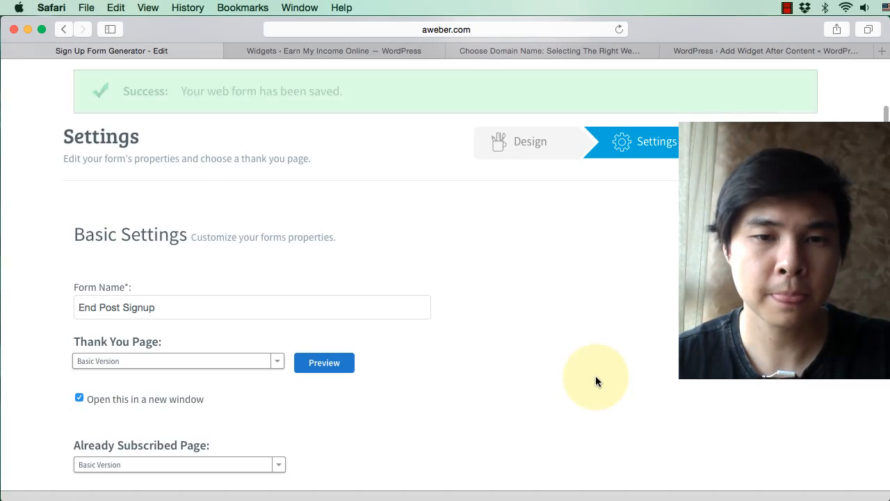
Step: Proceed to publishing, choose to install the form yourself, and copy its entire JavaScript snippet
scroll(605, 242, "down", 5)
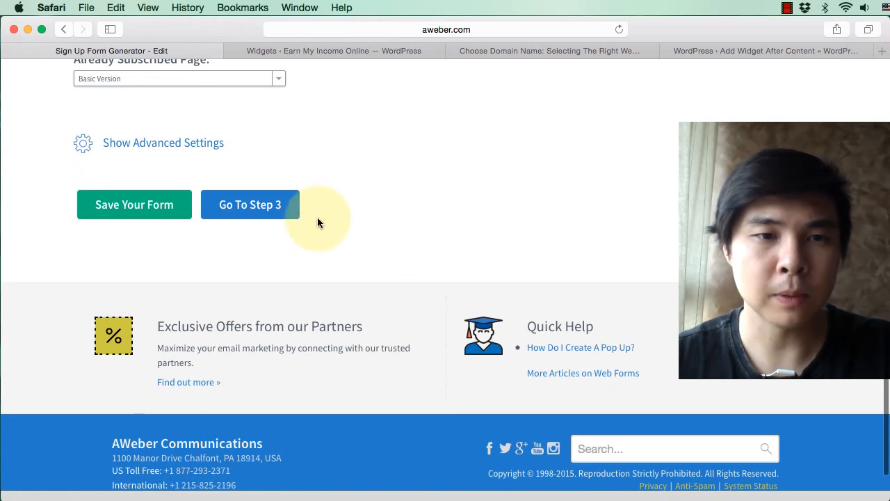
left_click(278, 209)
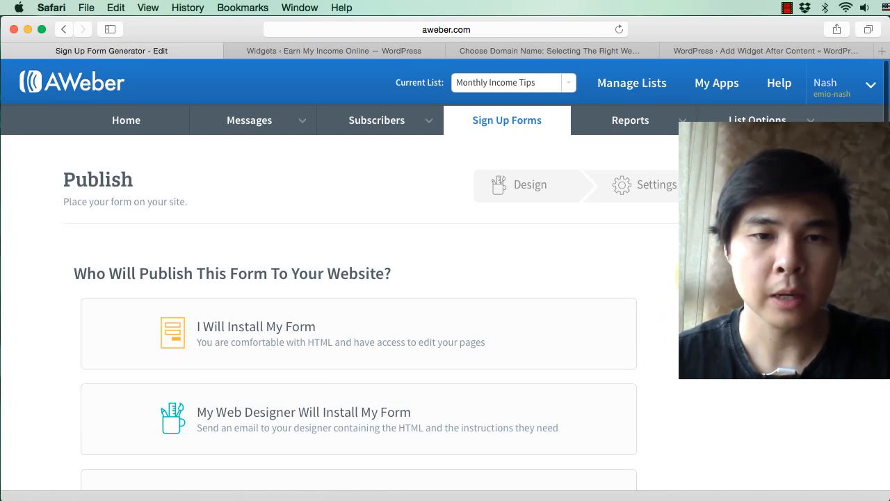
left_click(287, 331)
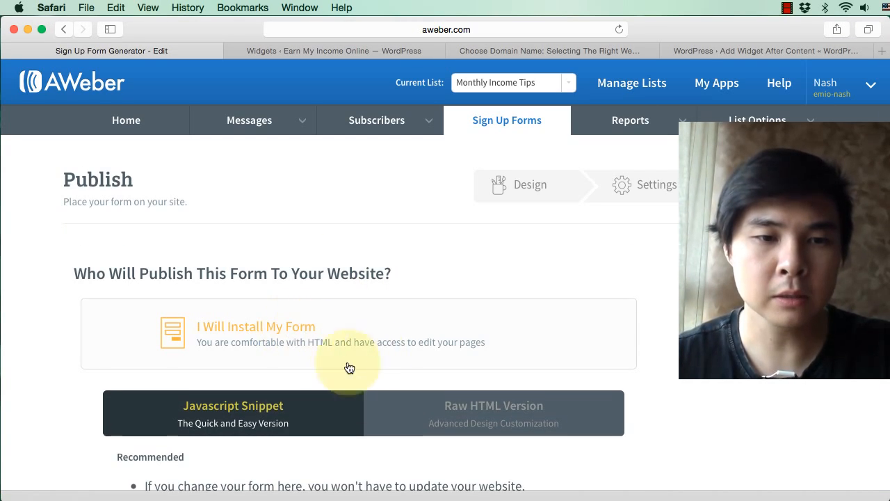
scroll(306, 390, "down", 3)
scroll(292, 411, "down", 2)
left_click(325, 412)
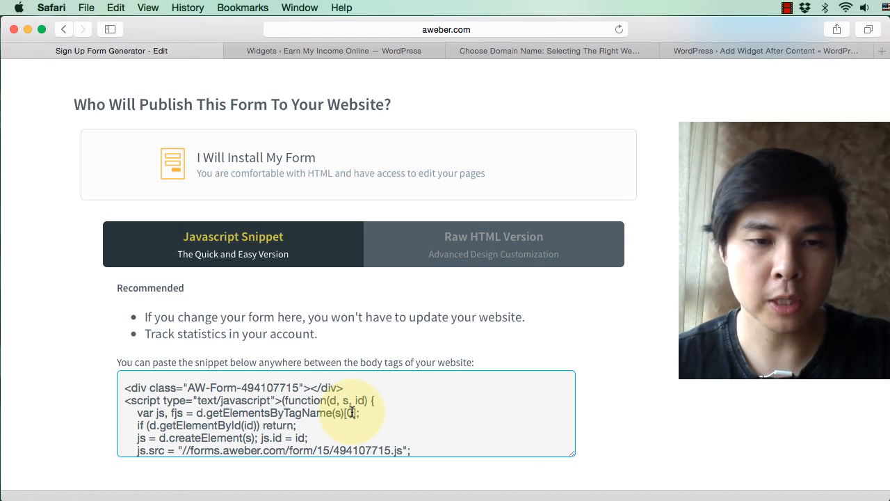
right_click(352, 413)
left_click(298, 412)
key("super+a")
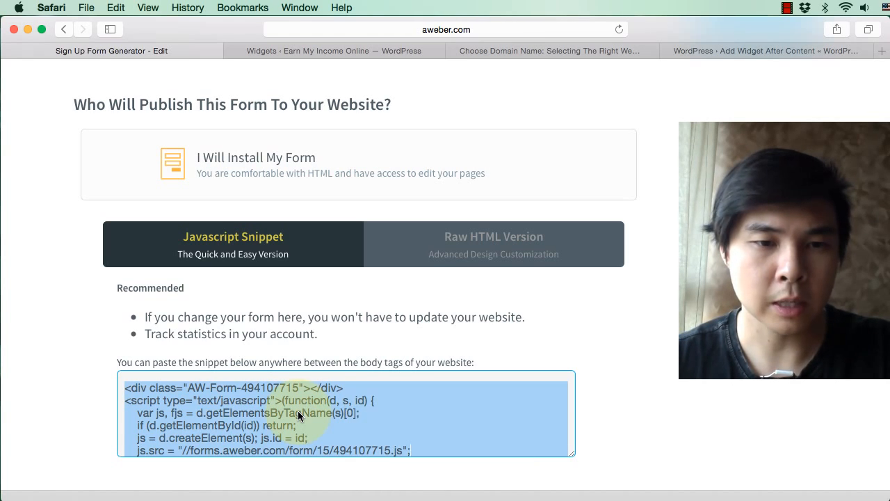
right_click(297, 412)
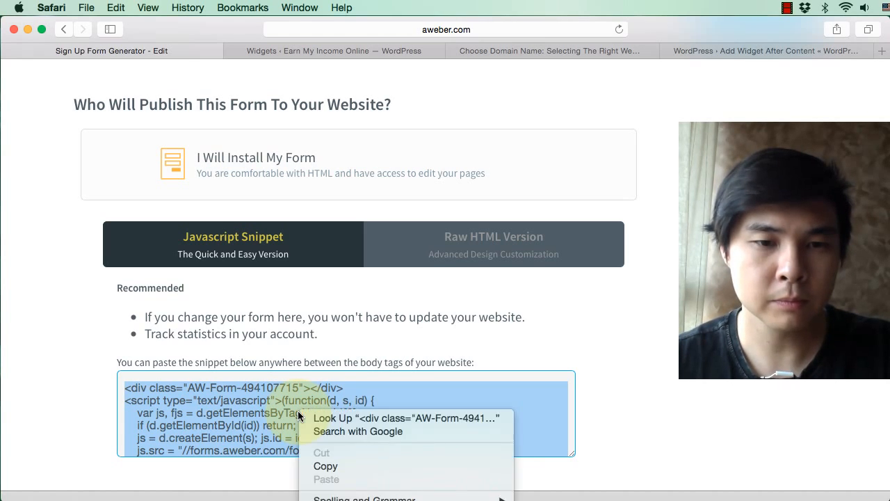
left_click(343, 470)
left_click(576, 360)
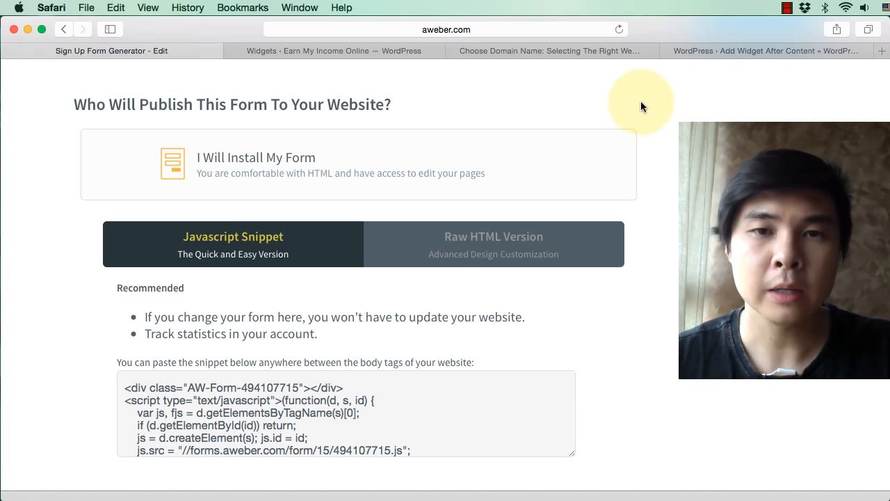
Step: Return to the WordPress widgets page and collapse the Text widget in the Sidebar area
left_click(374, 51)
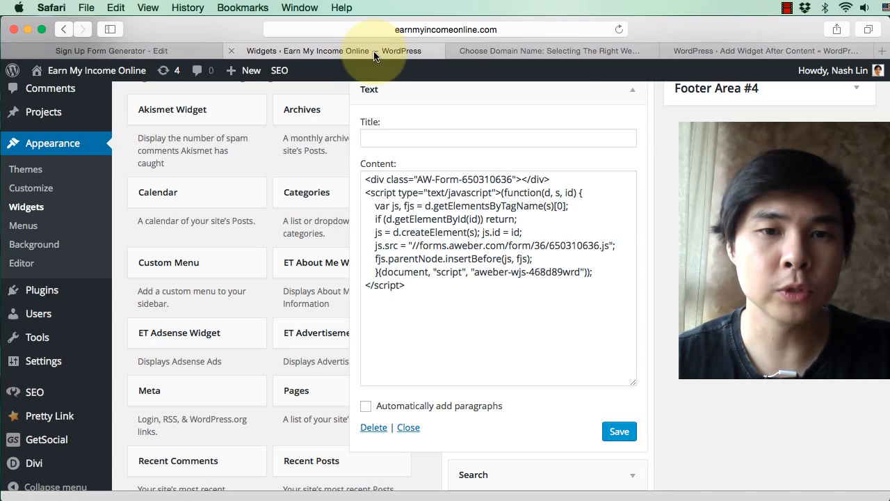
scroll(675, 160, "up", 3)
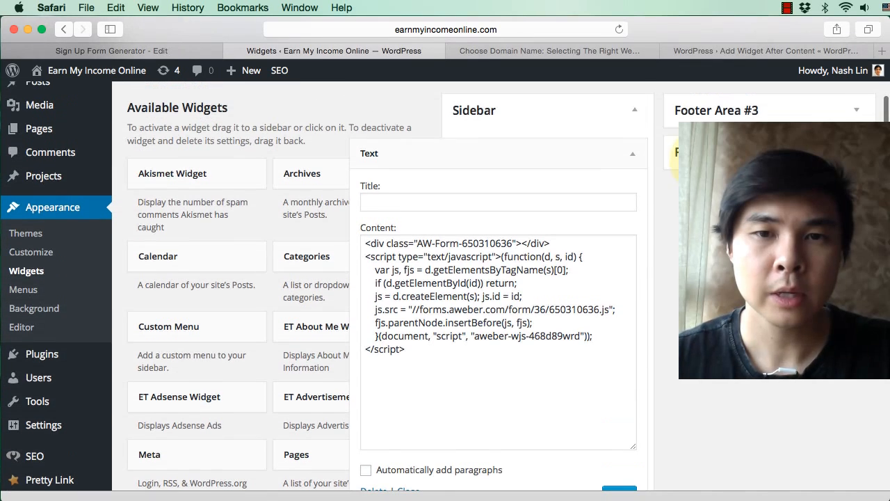
left_click(637, 153)
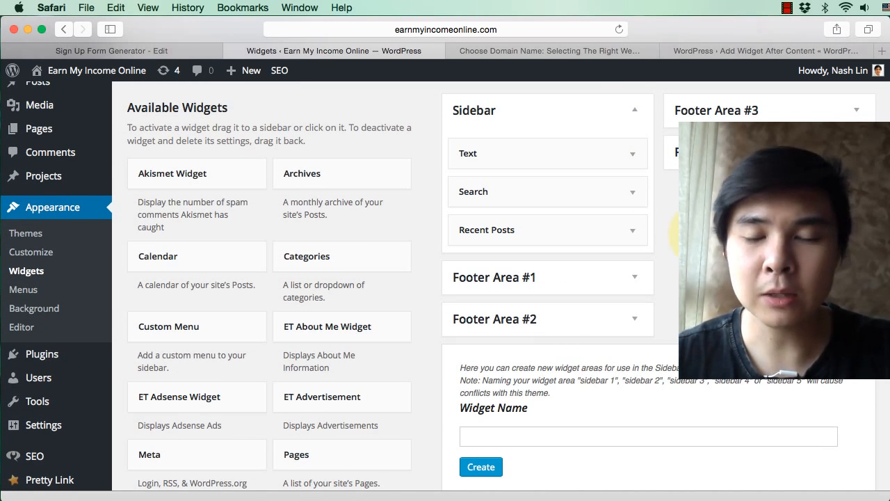
Step: Review the gap above the comments in the live Choose Domain Name post, and the Add Widget After Content plugin page
left_click(542, 51)
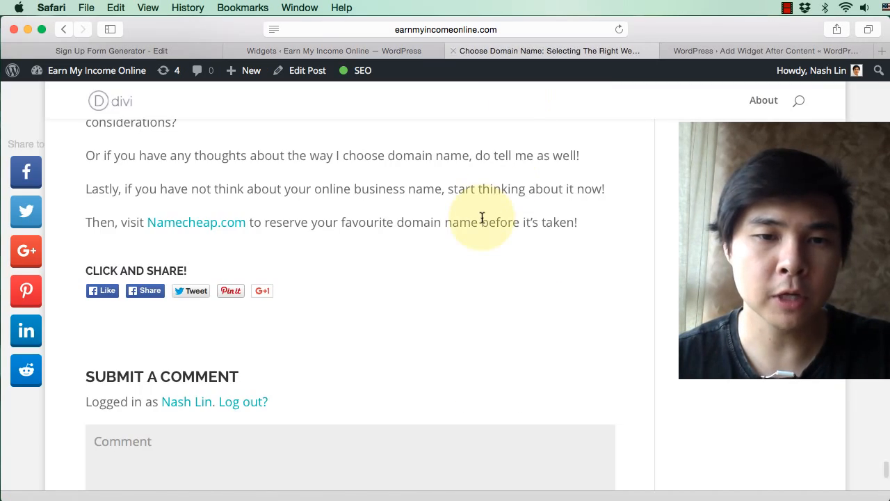
scroll(482, 218, "down", 3)
scroll(482, 218, "up", 2)
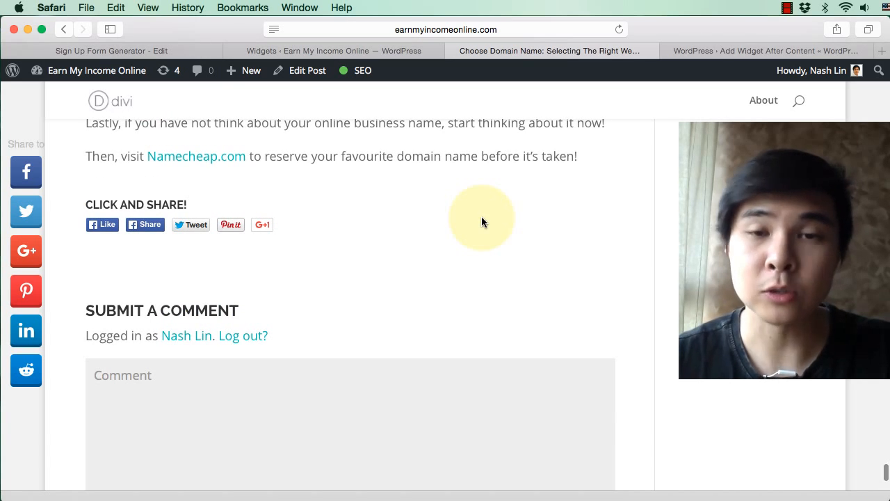
left_click(724, 54)
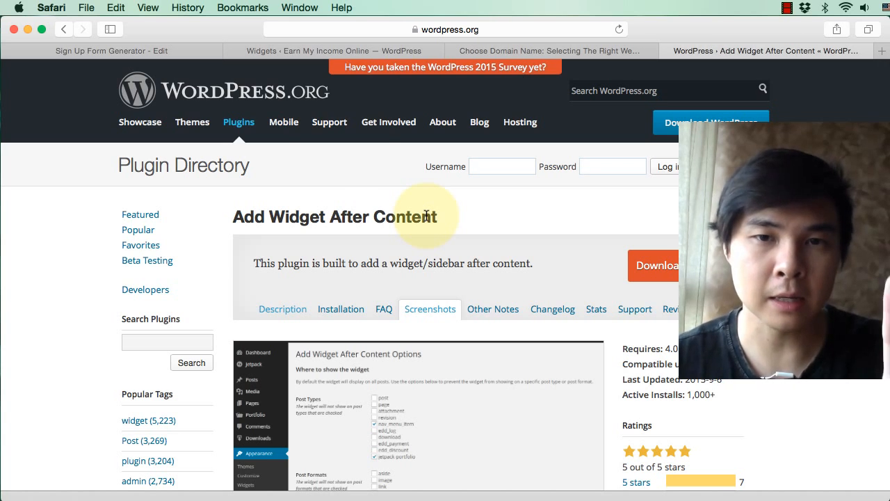
Step: Find the Add Widget After Content plugin from the WordPress admin's Add Plugins page, then install and activate it
left_click(270, 56)
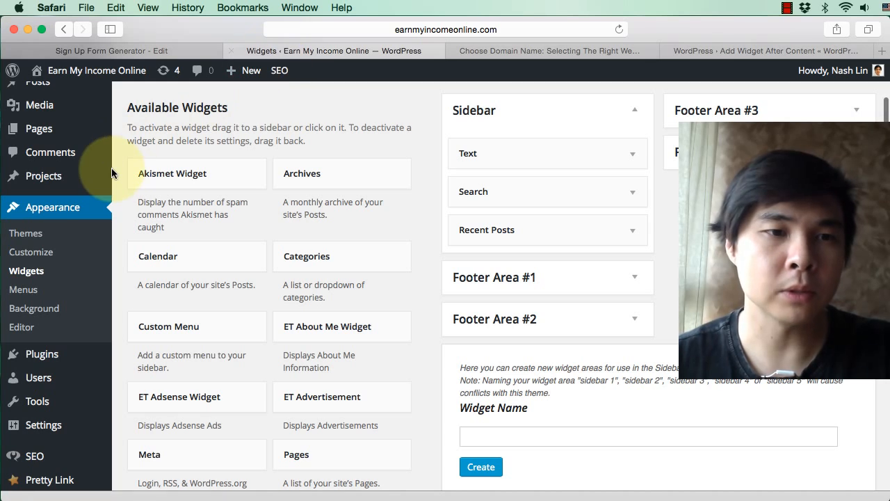
mouse_move(40, 355)
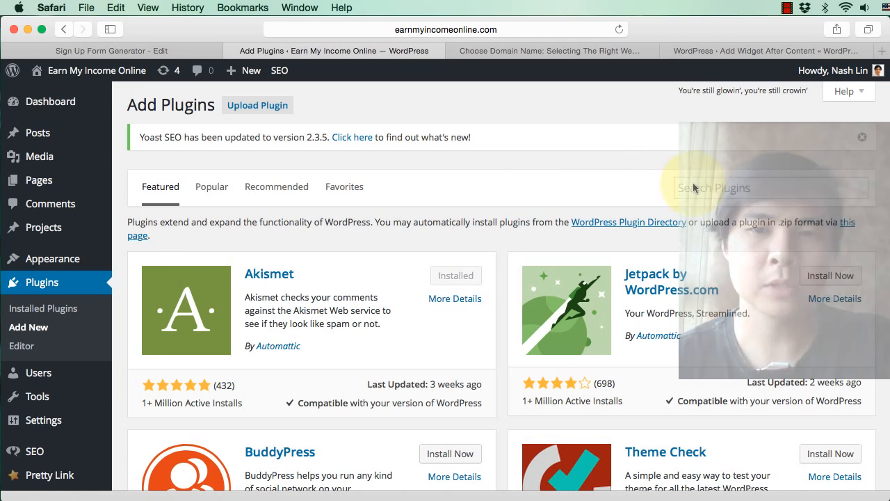
left_click(705, 188)
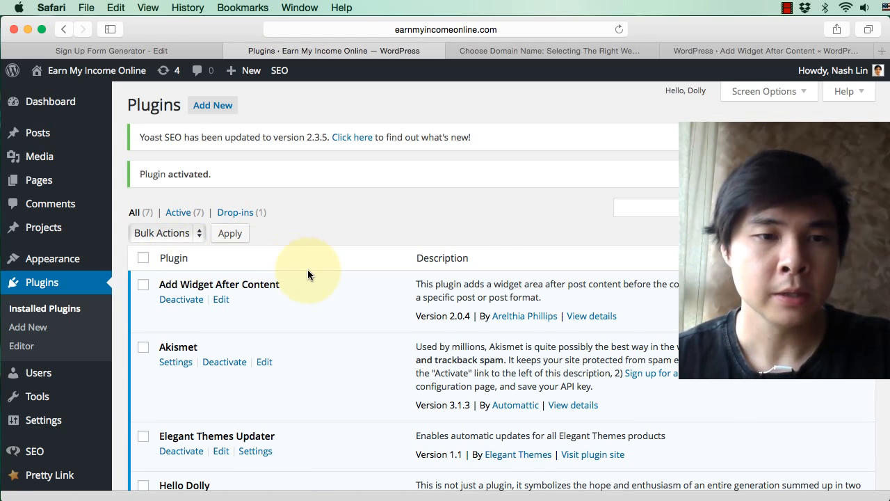
Step: Add a Text widget to the After Content widget area and paste the copied AWeber snippet as its content
scroll(236, 261, "down", 2)
mouse_move(75, 211)
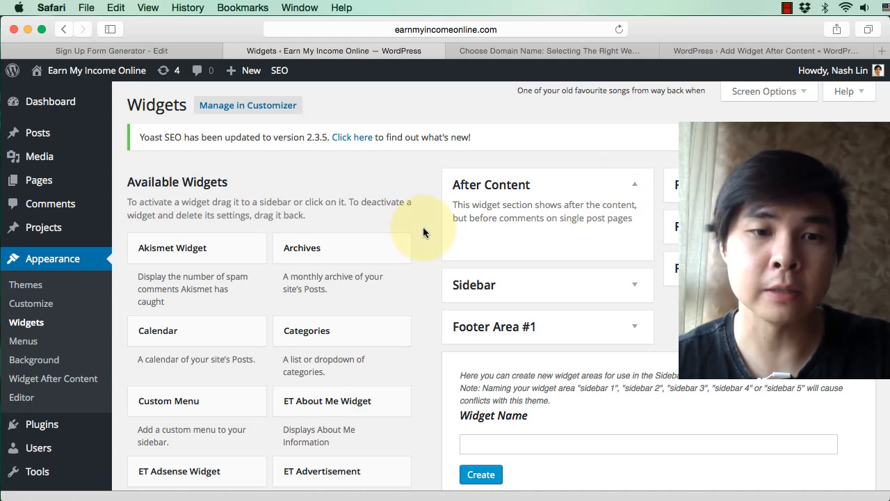
scroll(423, 230, "down", 5)
scroll(423, 231, "down", 5)
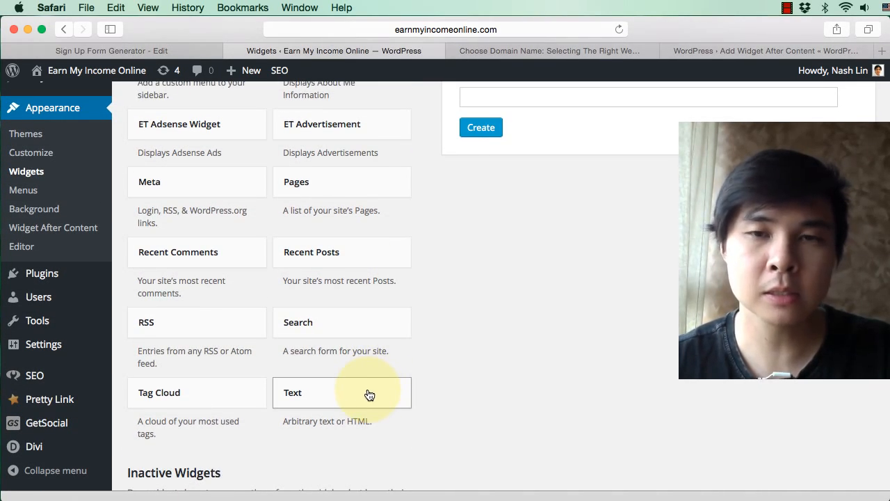
left_click_drag(369, 395, 509, 56)
left_click_drag(522, 148, 555, 247)
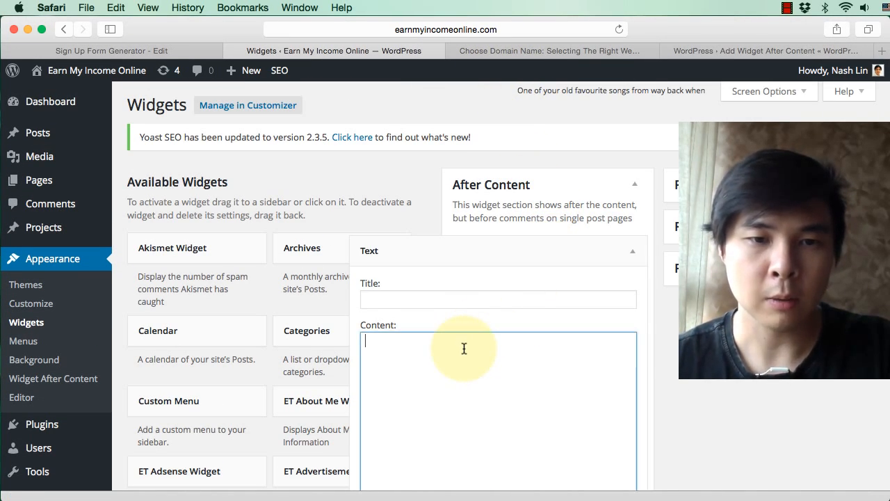
key("super+v")
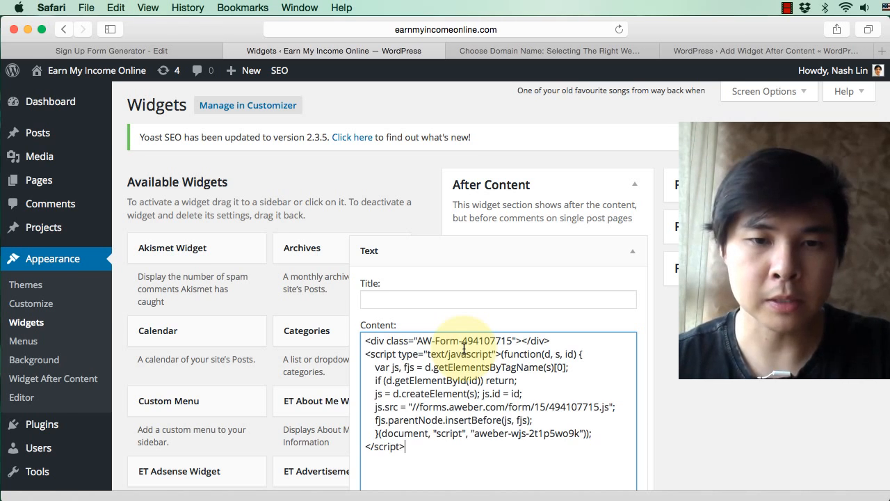
Step: Save the Text widget containing the AWeber snippet in the After Content area and collapse it
scroll(577, 377, "down", 5)
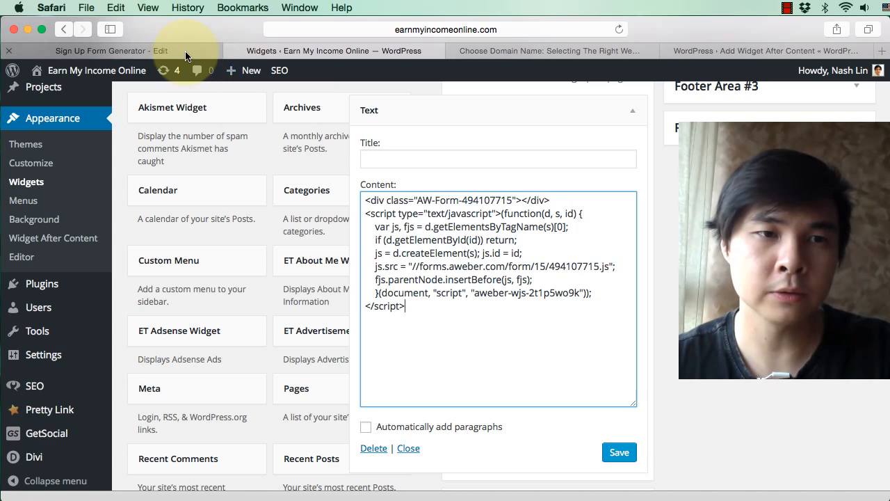
left_click(160, 51)
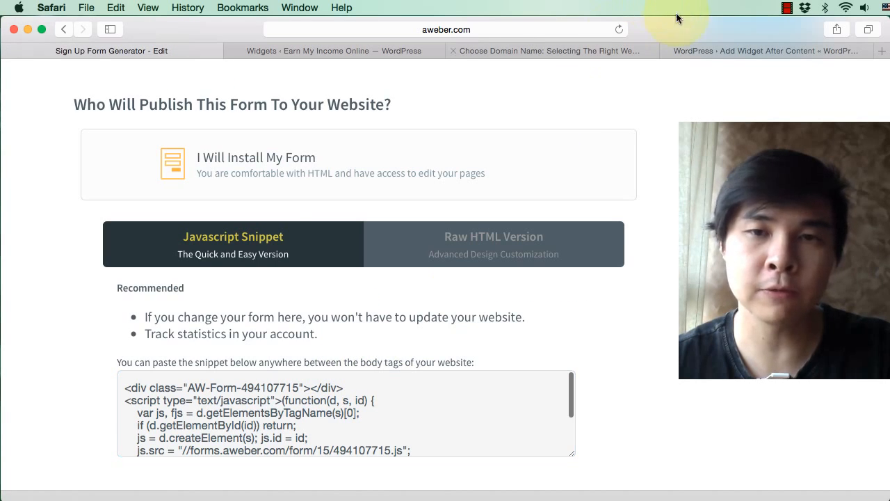
left_click(701, 52)
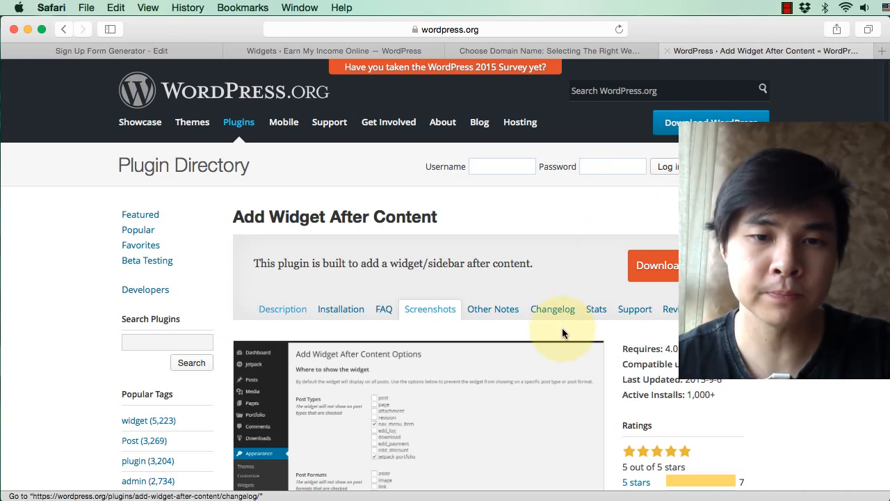
left_click(520, 54)
left_click(411, 50)
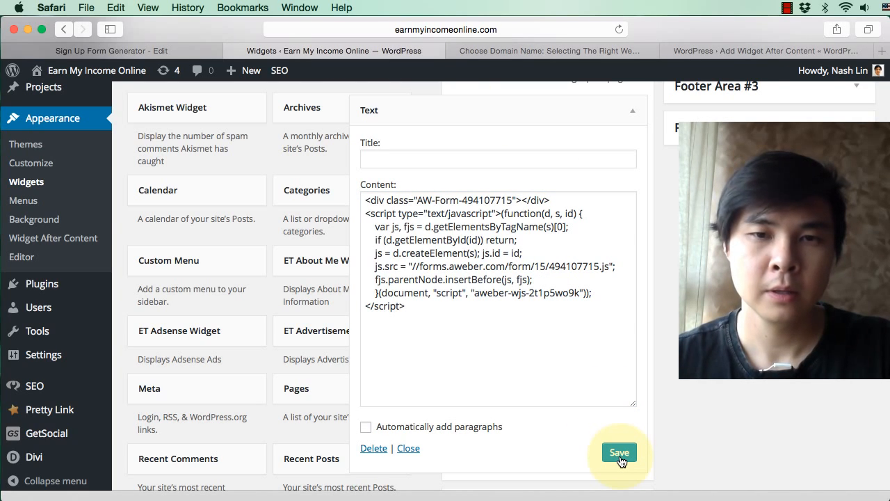
left_click(637, 117)
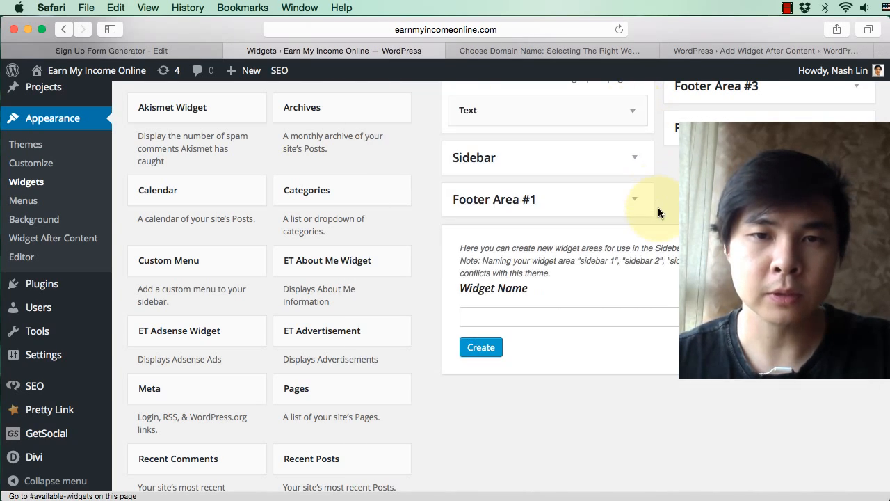
scroll(658, 207, "up", 4)
Step: Reload the live Choose Domain Name post and examine where the Monthly Income Tips form sits relative to the share buttons and comments
left_click(483, 47)
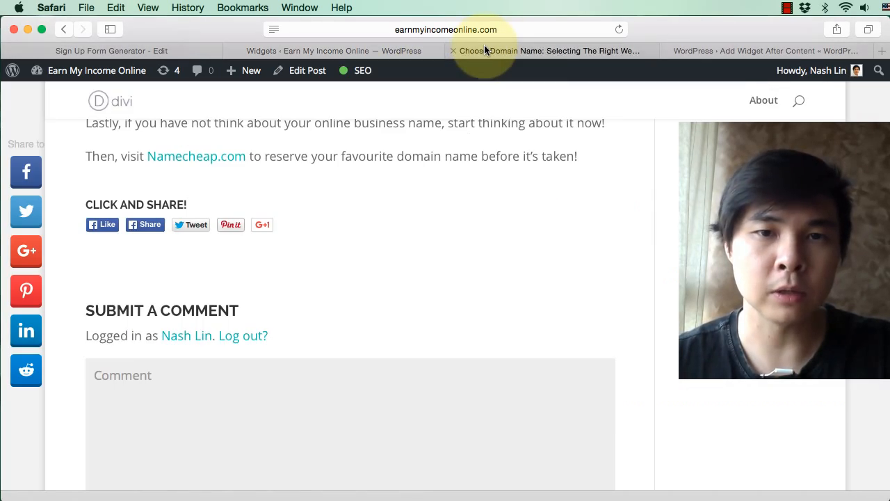
scroll(560, 209, "up", 10)
scroll(561, 202, "up", 3)
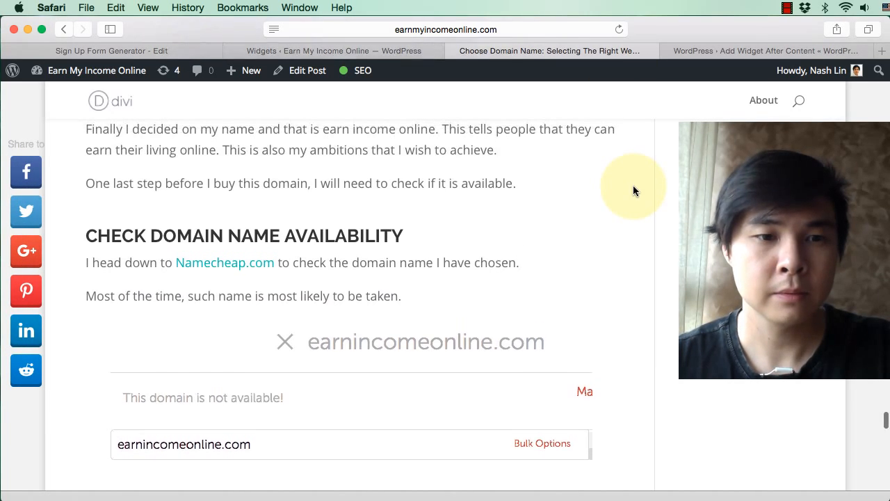
scroll(633, 185, "down", 15)
scroll(633, 186, "down", 4)
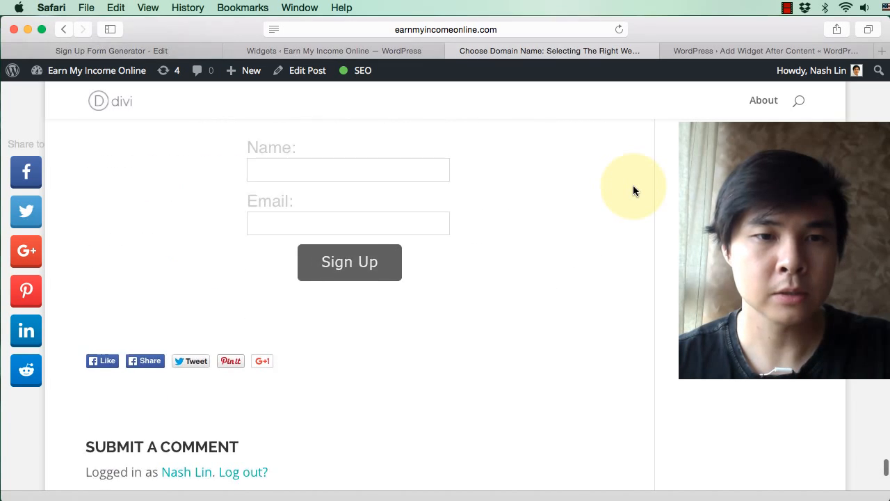
scroll(633, 185, "up", 4)
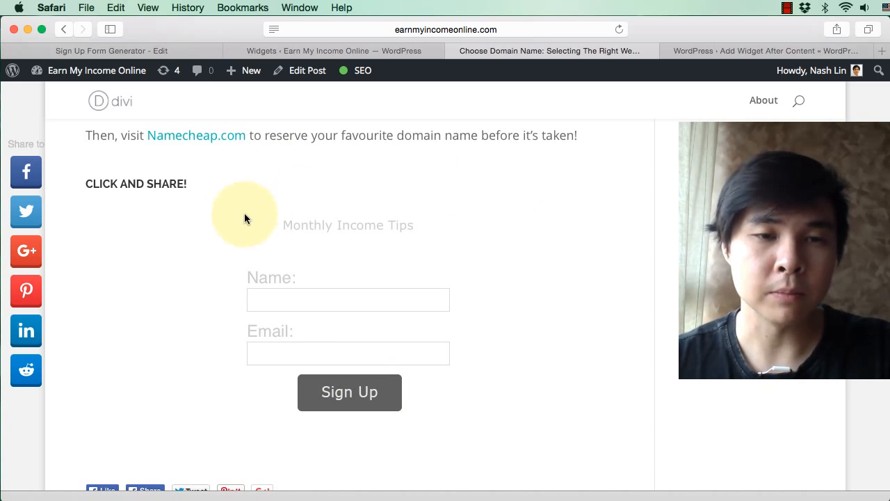
scroll(557, 311, "up", 6)
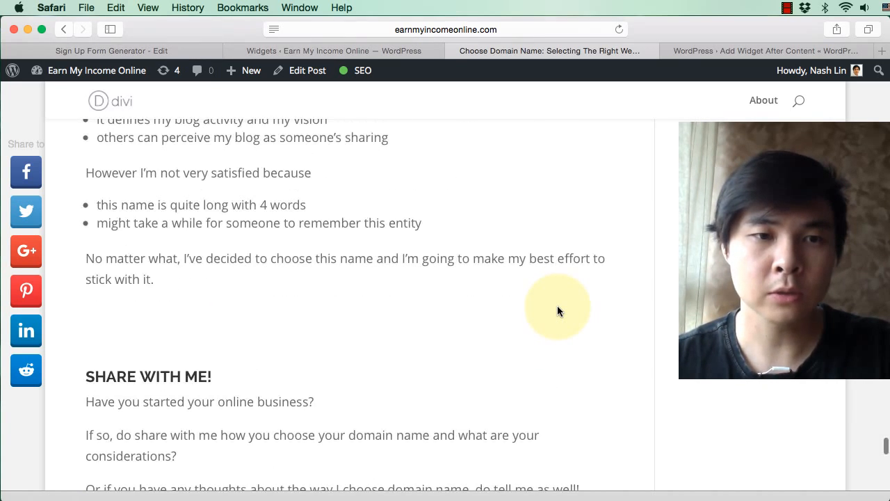
scroll(557, 311, "up", 8)
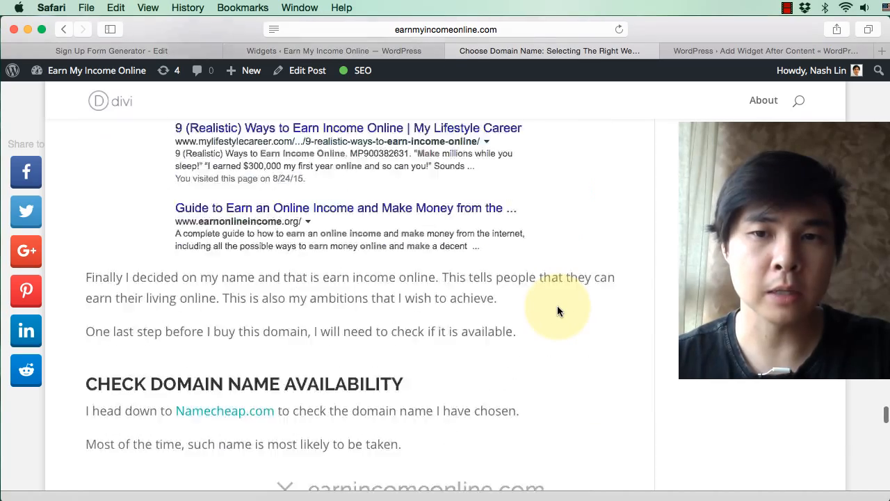
scroll(557, 310, "down", 10)
scroll(557, 311, "up", 6)
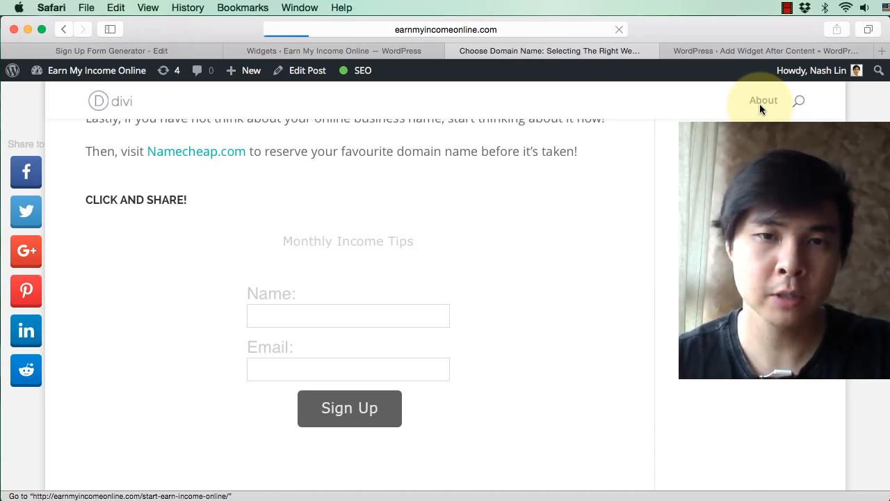
Step: Open the site's About page and check the Monthly Income Tips form at the end of its content
scroll(631, 258, "down", 15)
scroll(630, 258, "down", 10)
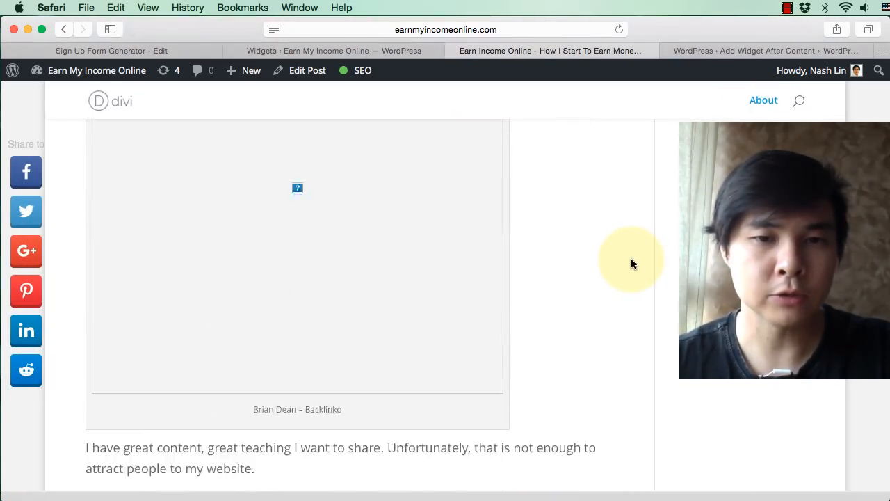
scroll(631, 258, "up", 4)
scroll(631, 263, "up", 3)
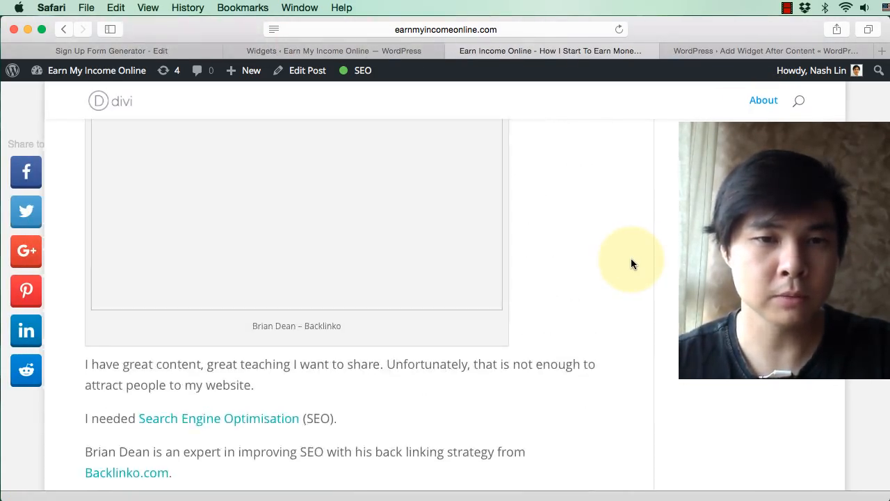
scroll(630, 263, "down", 20)
scroll(631, 263, "down", 20)
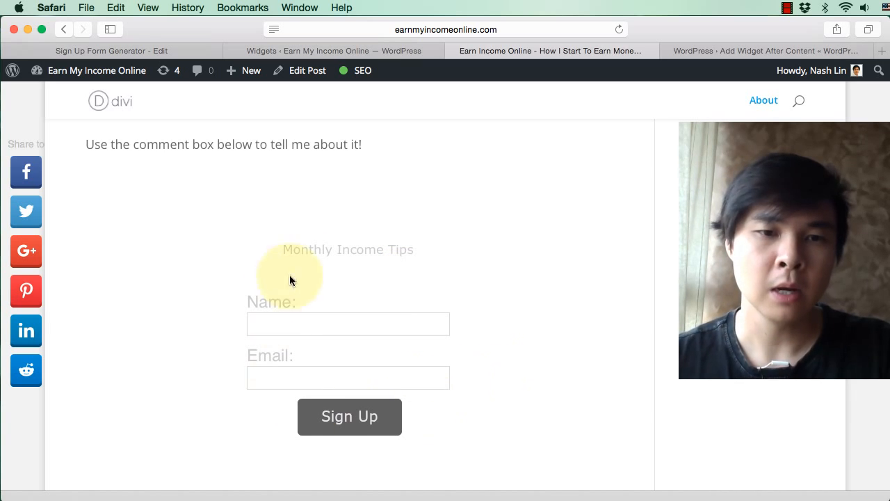
scroll(564, 395, "up", 20)
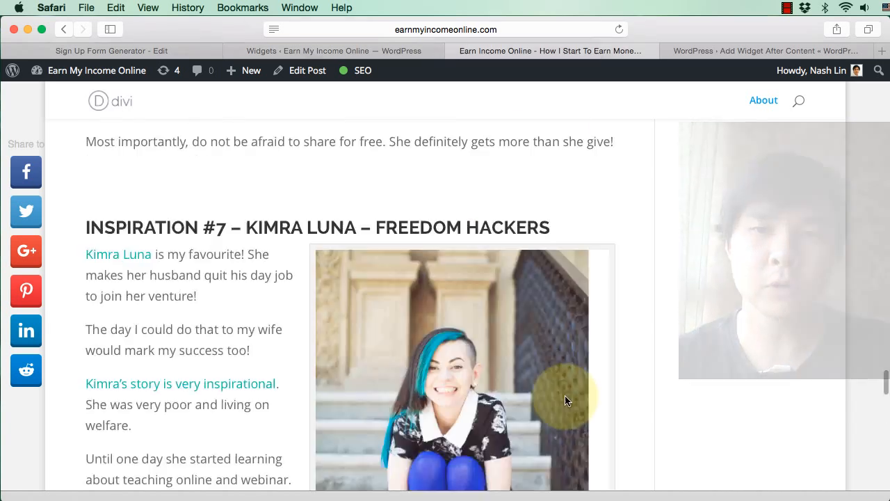